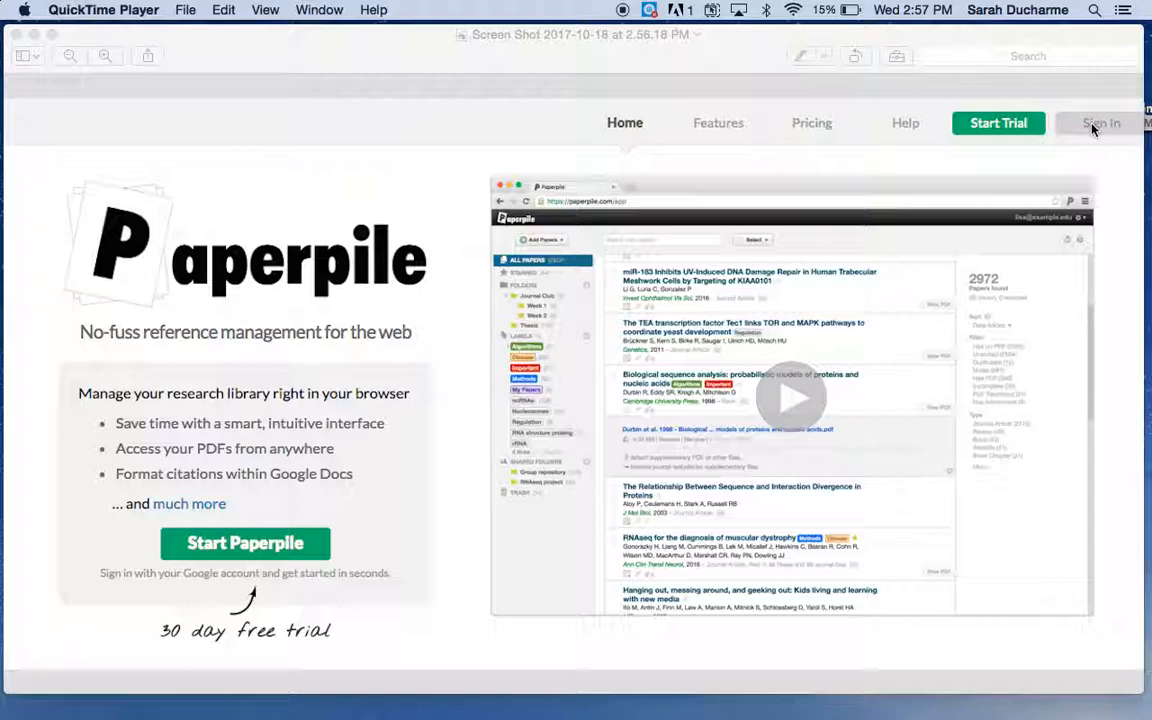
Switch to Chrome and bring up the Paperpile library
mouse_move(703, 705)
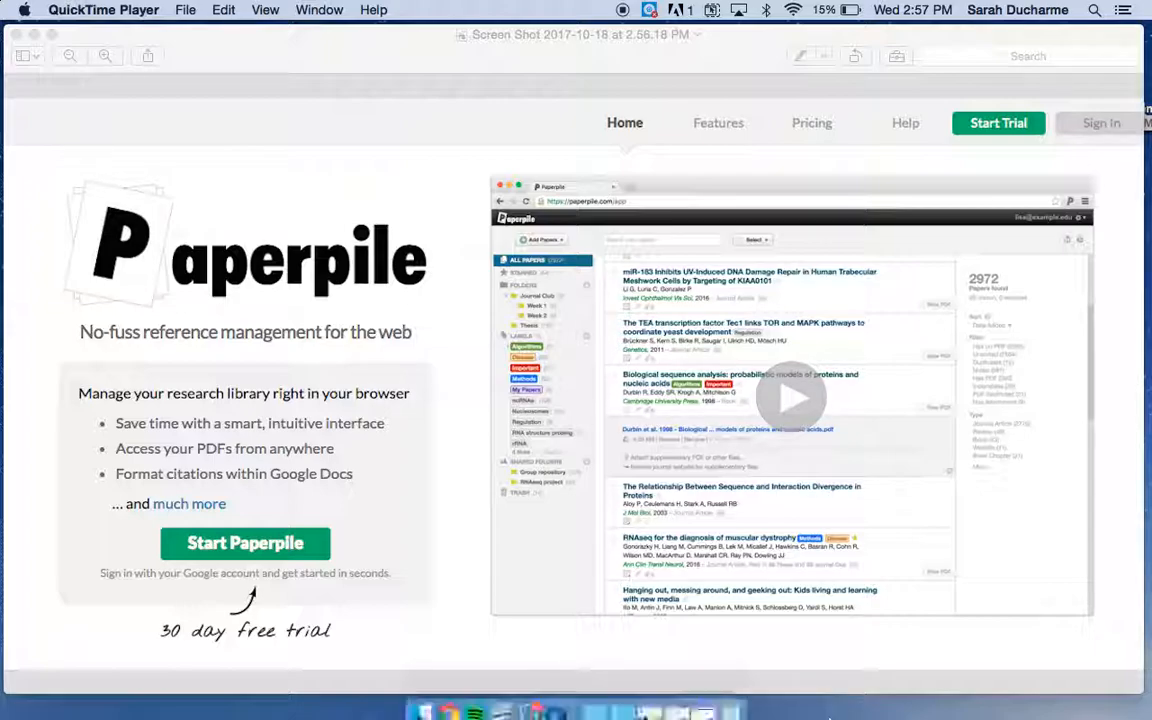
click(707, 707)
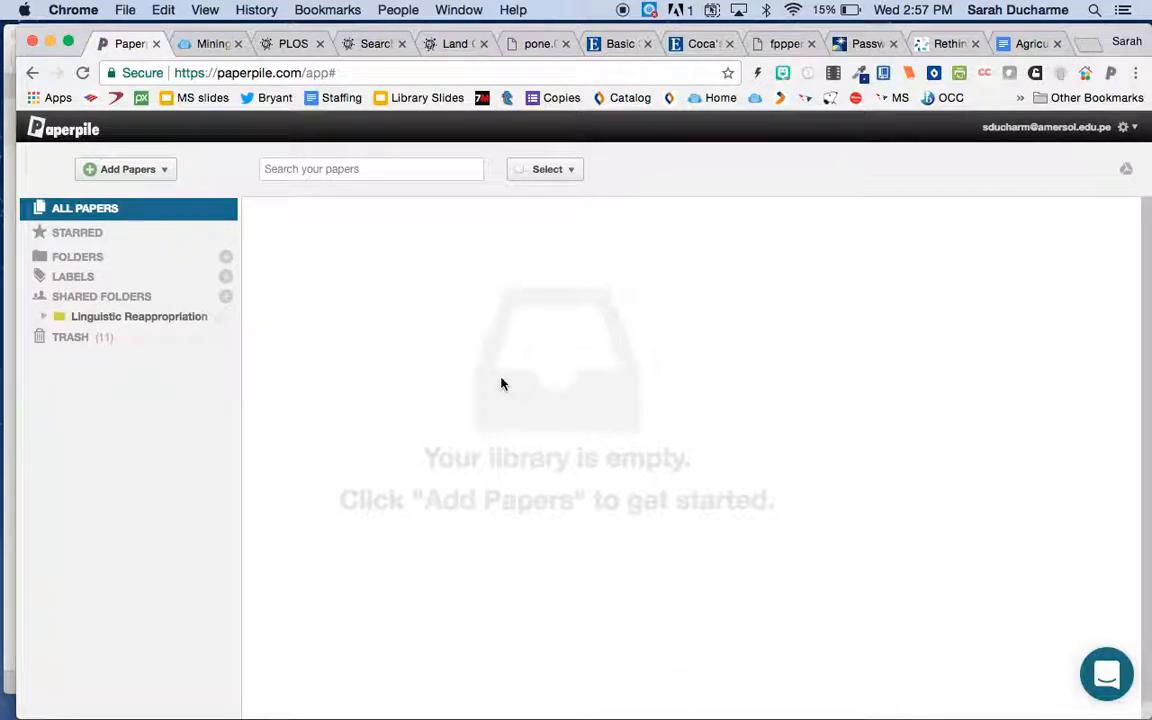
click(70, 41)
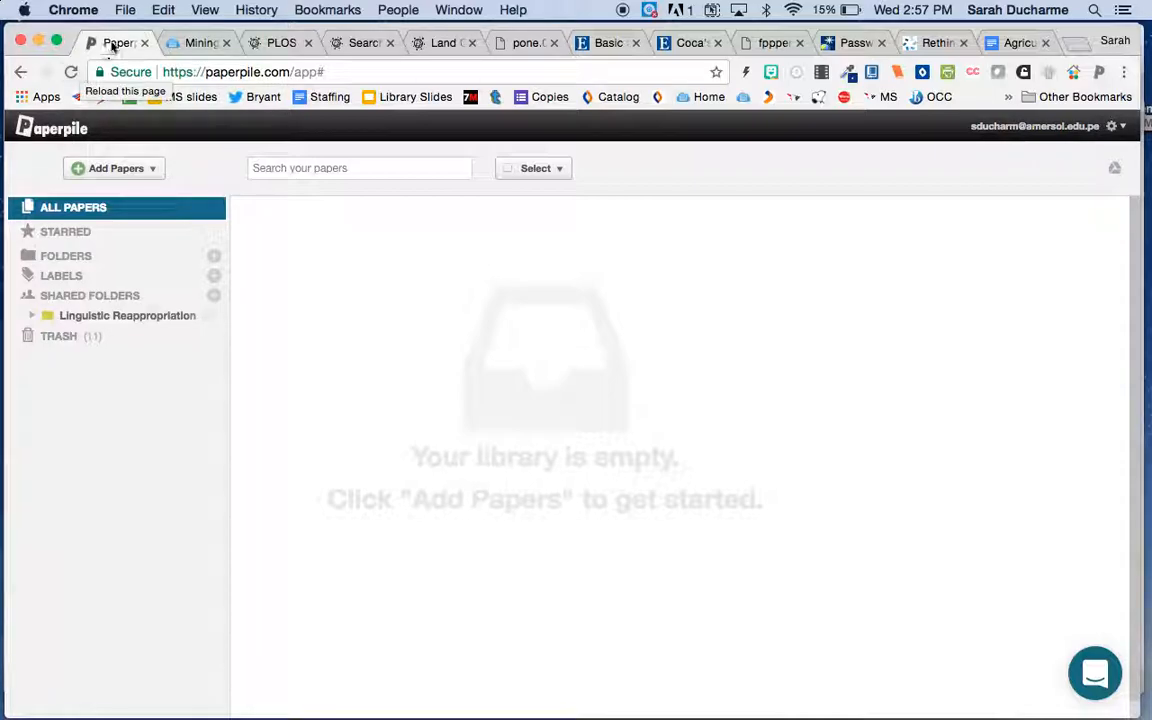
Examine the Mining in The Americas guide's task and recommended databases, plus the Paperpile library and the Agriculture & the rainforest document
click(189, 44)
scroll(453, 465, up, 5)
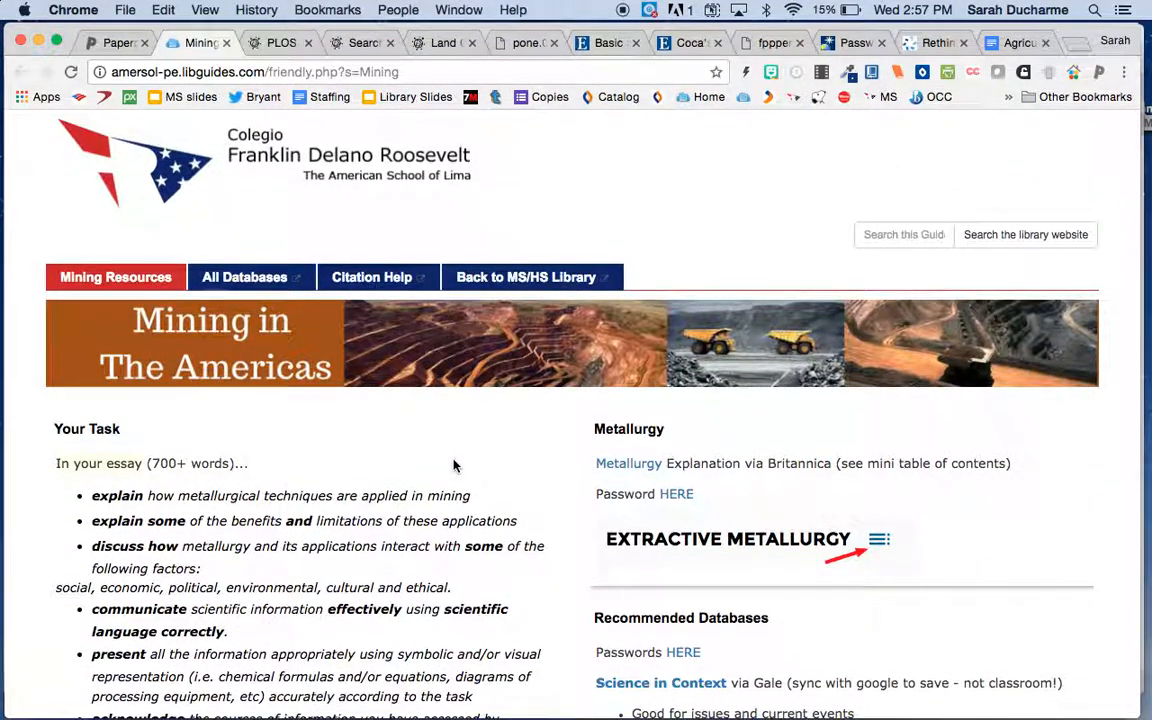
scroll(453, 462, down, 5)
scroll(453, 462, down, 3)
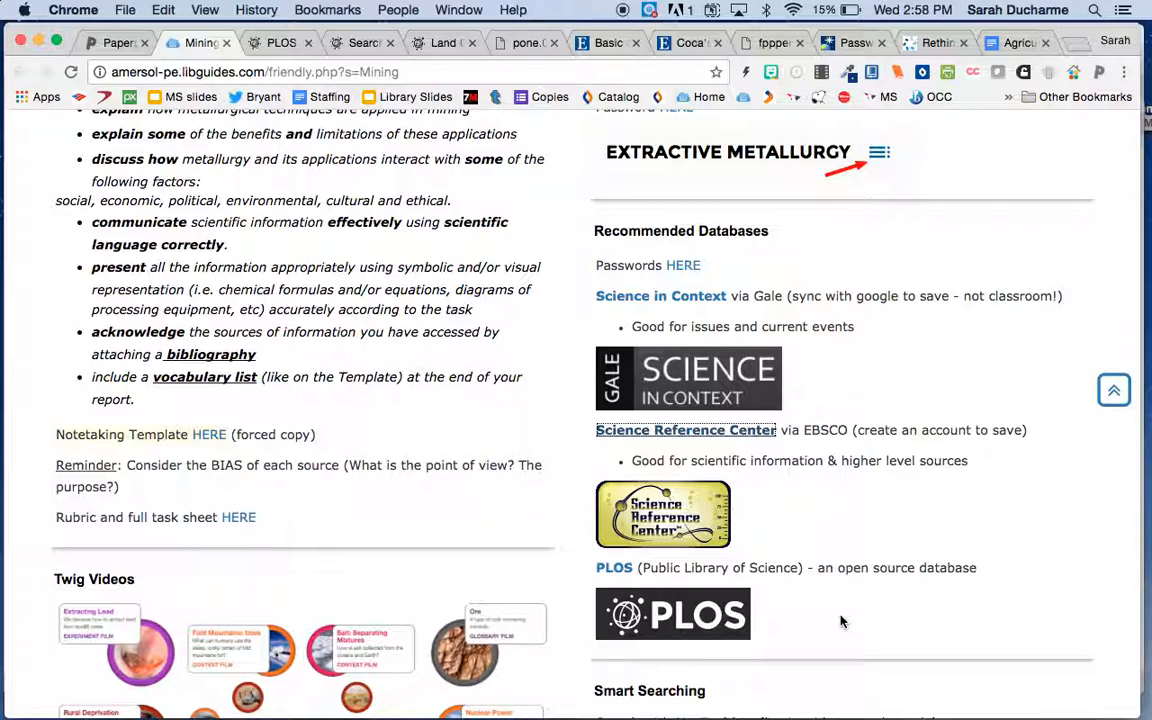
click(104, 44)
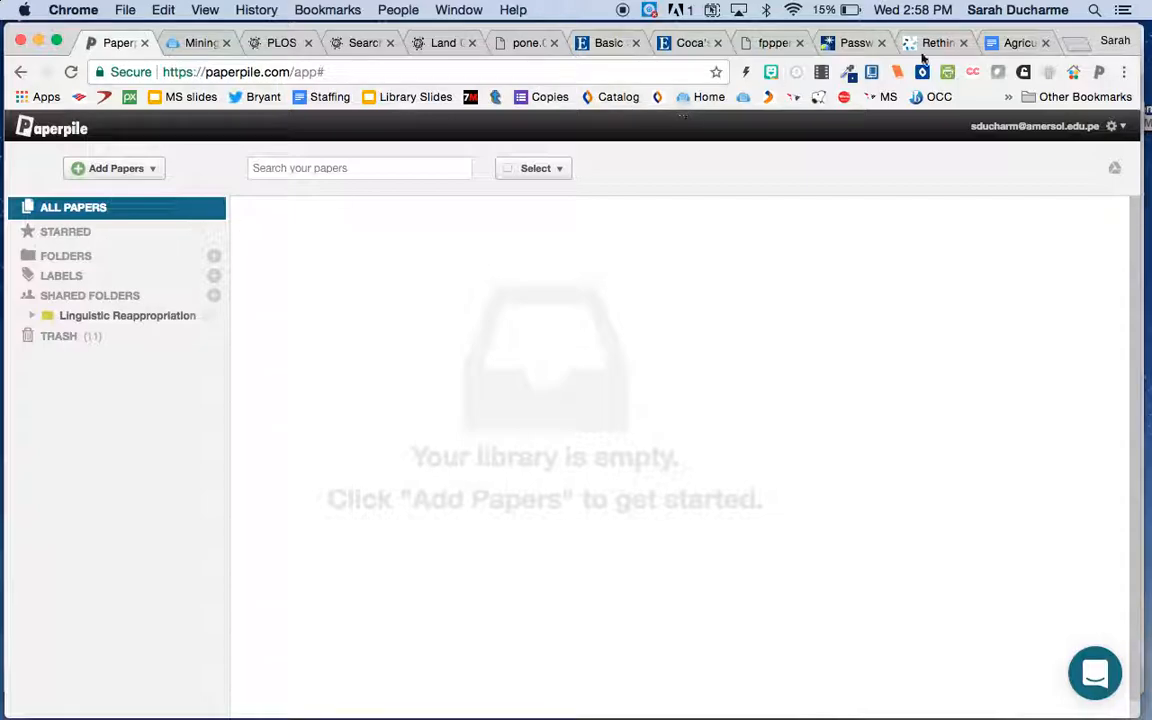
click(1005, 45)
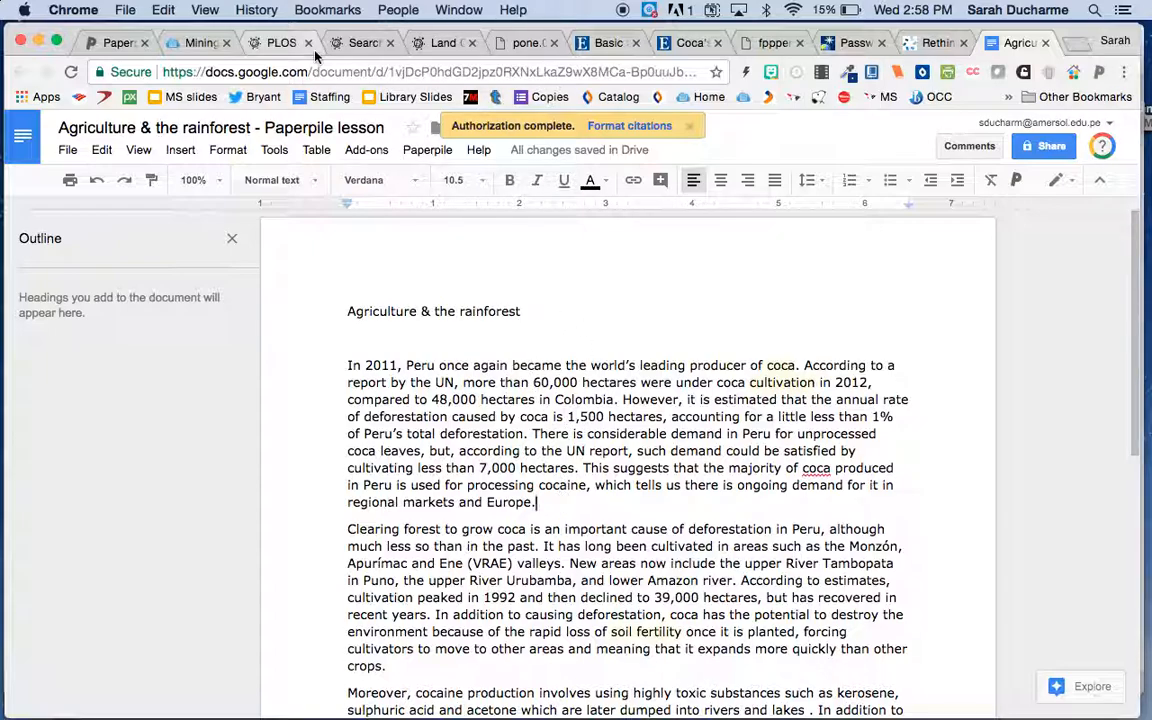
click(190, 44)
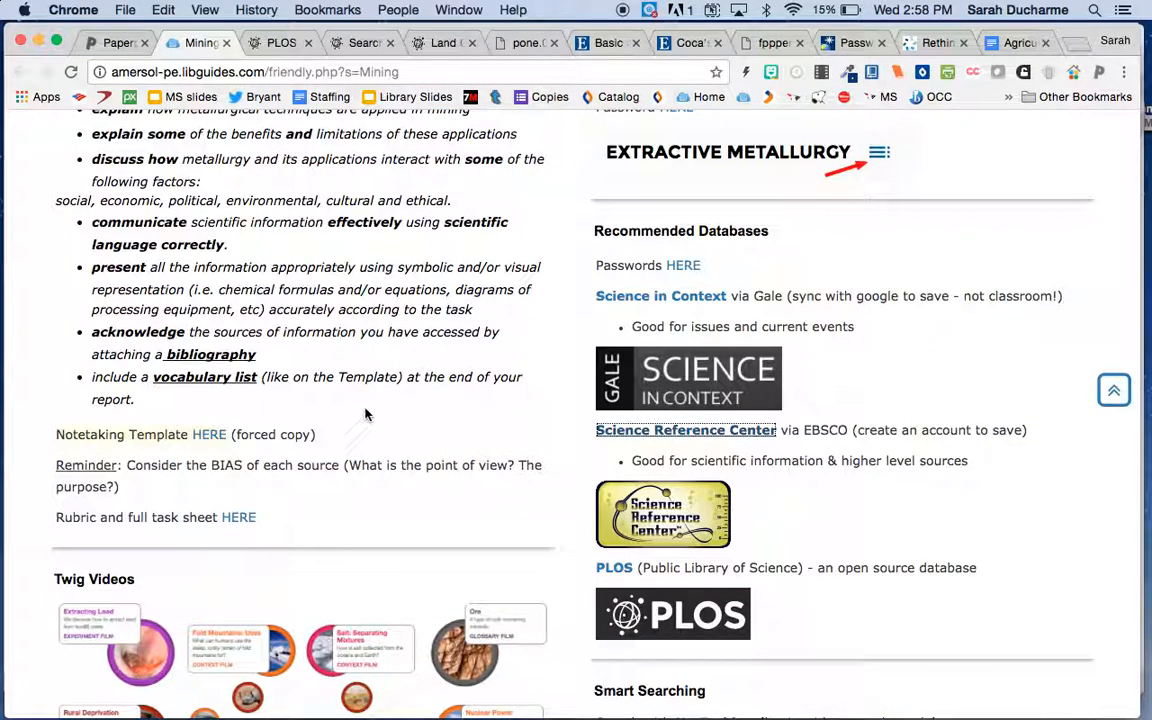
scroll(365, 411, up, 8)
scroll(365, 475, down, 5)
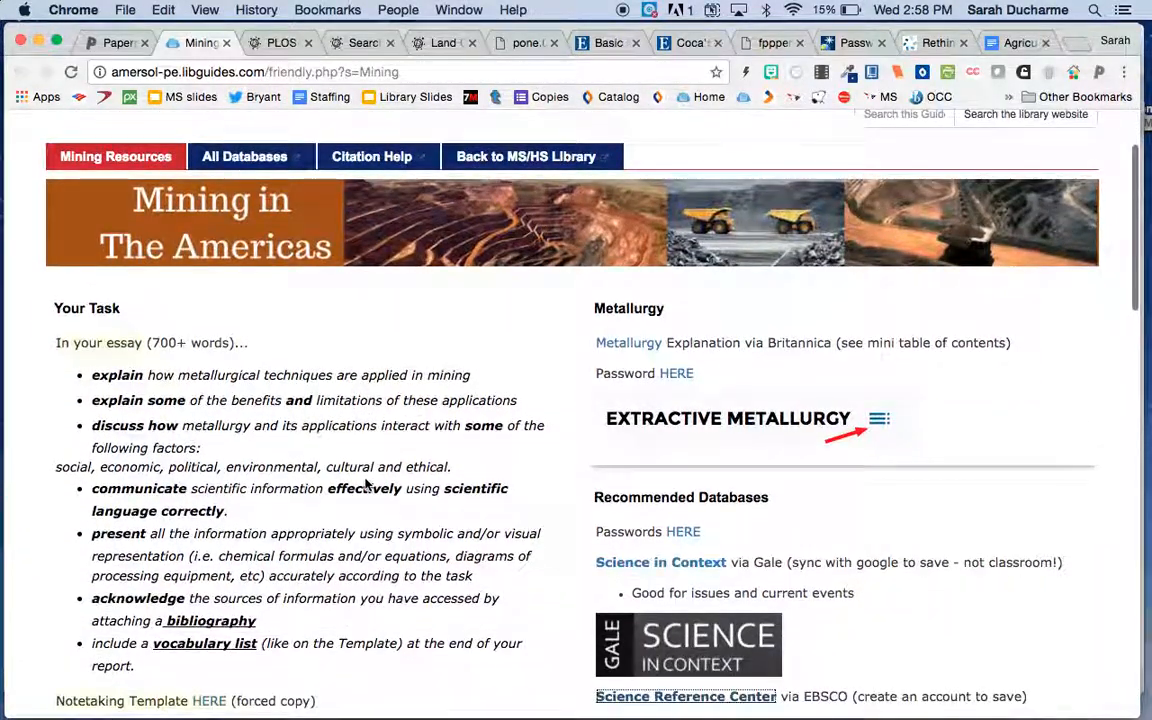
scroll(585, 525, down, 4)
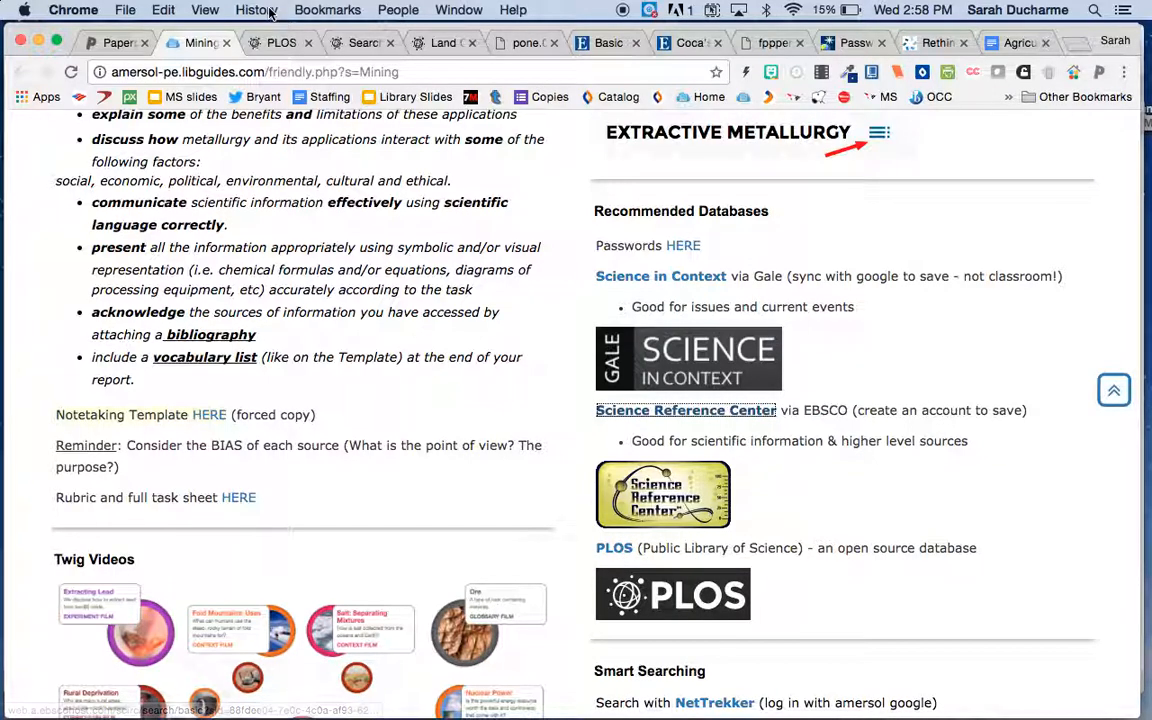
Search the PLOS website for "coca deforestation" and bring up the results
click(280, 43)
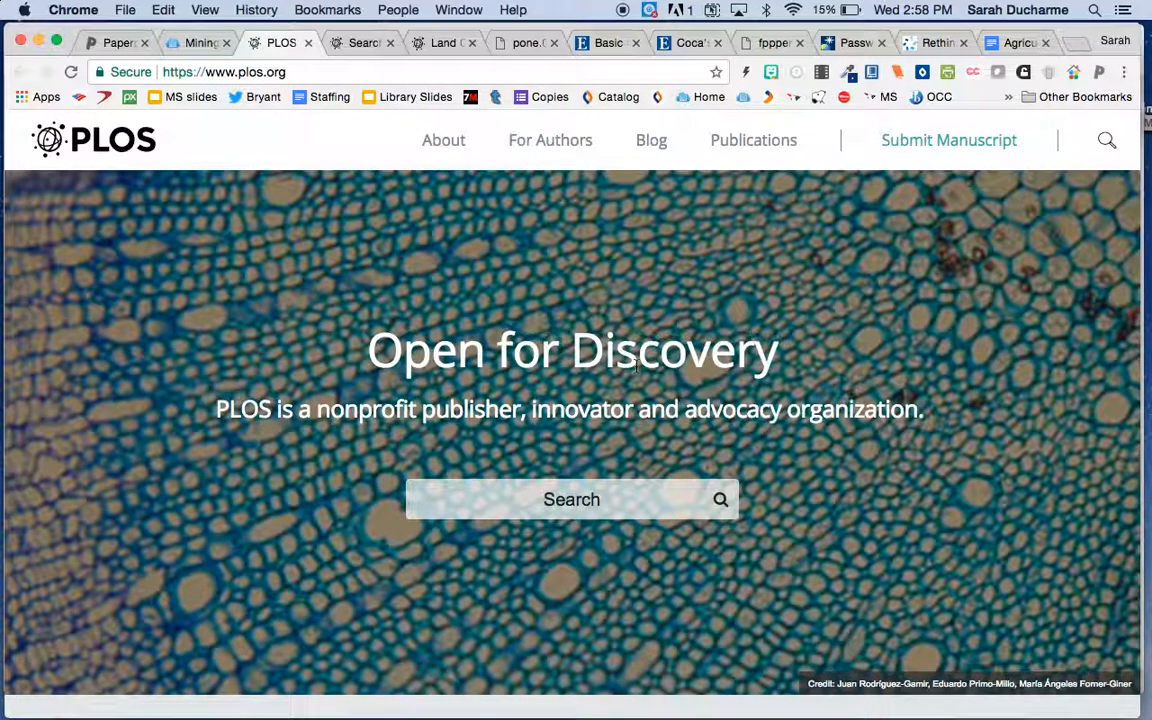
click(598, 502)
text(coco)
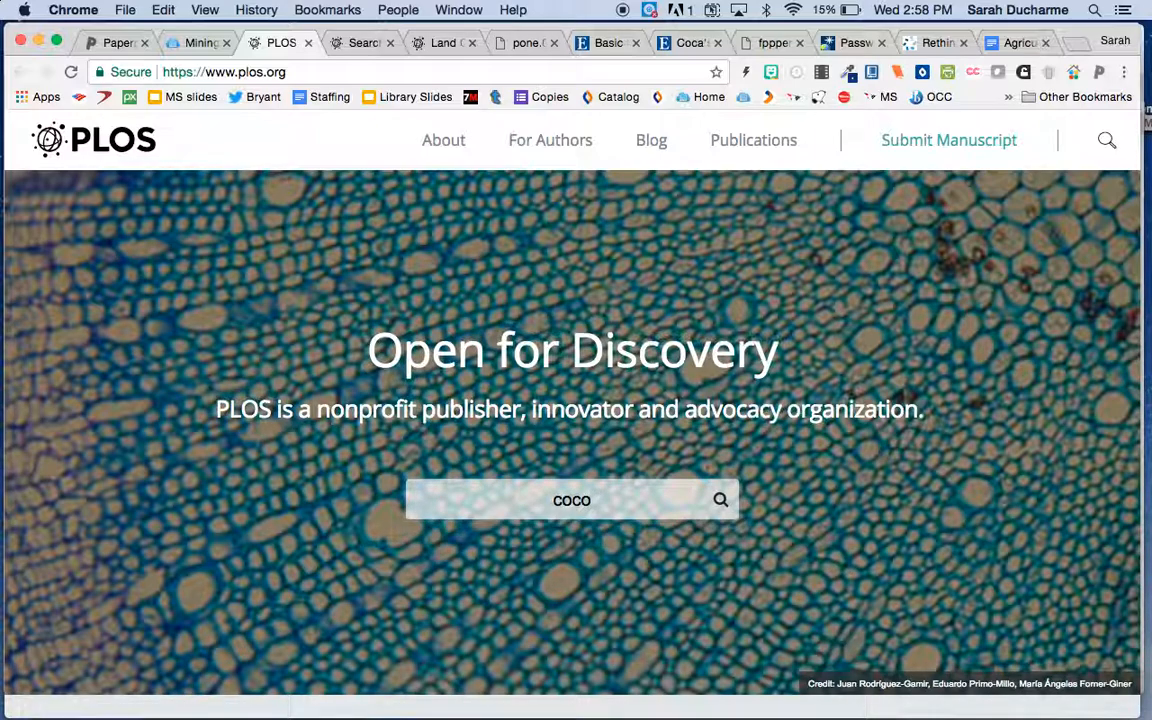
key(BackSpace)
key(BackSpace)
text(a deforestation)
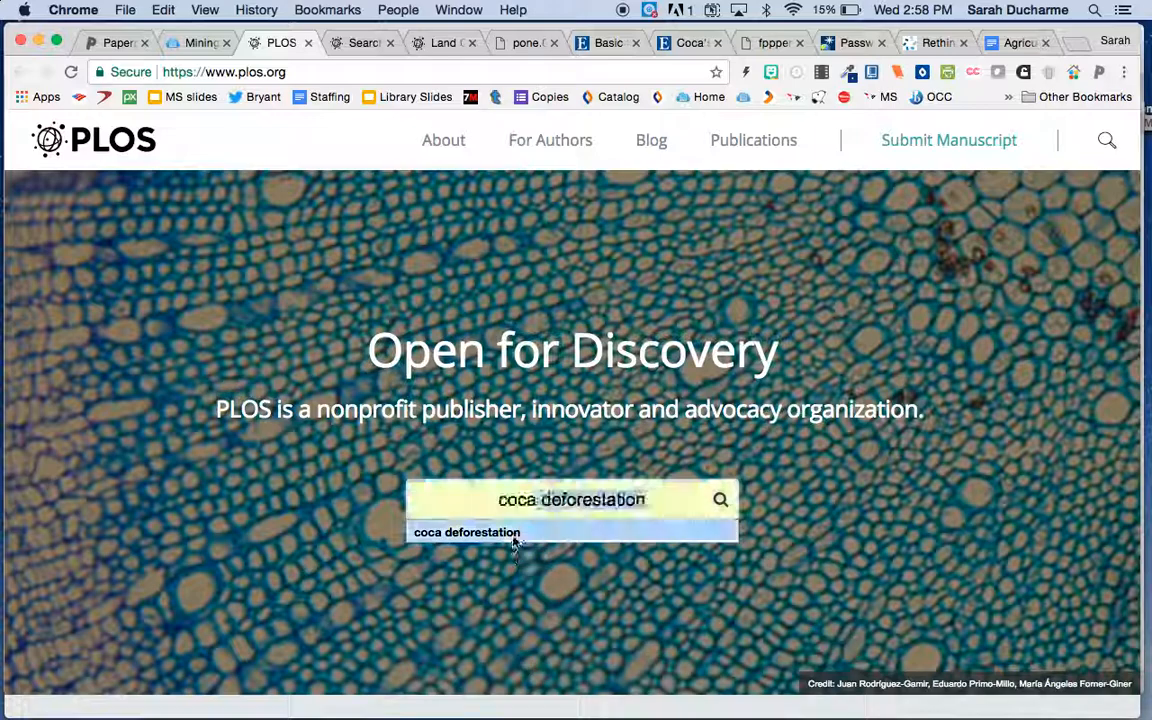
click(514, 533)
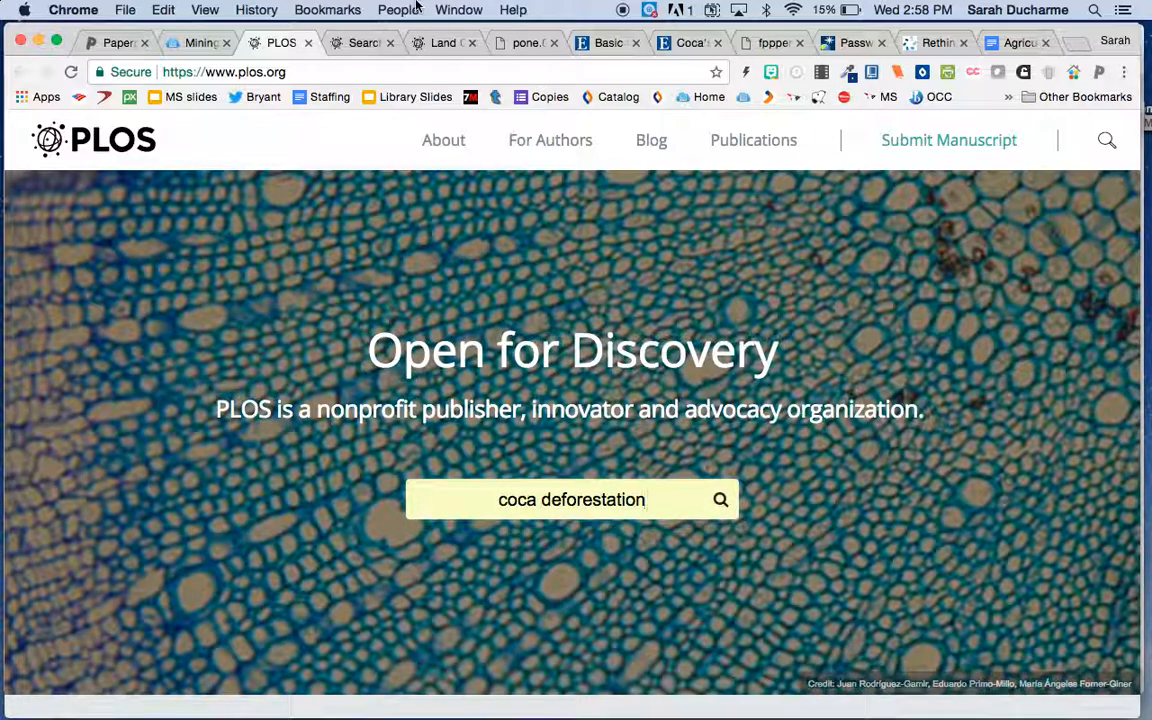
key(Return)
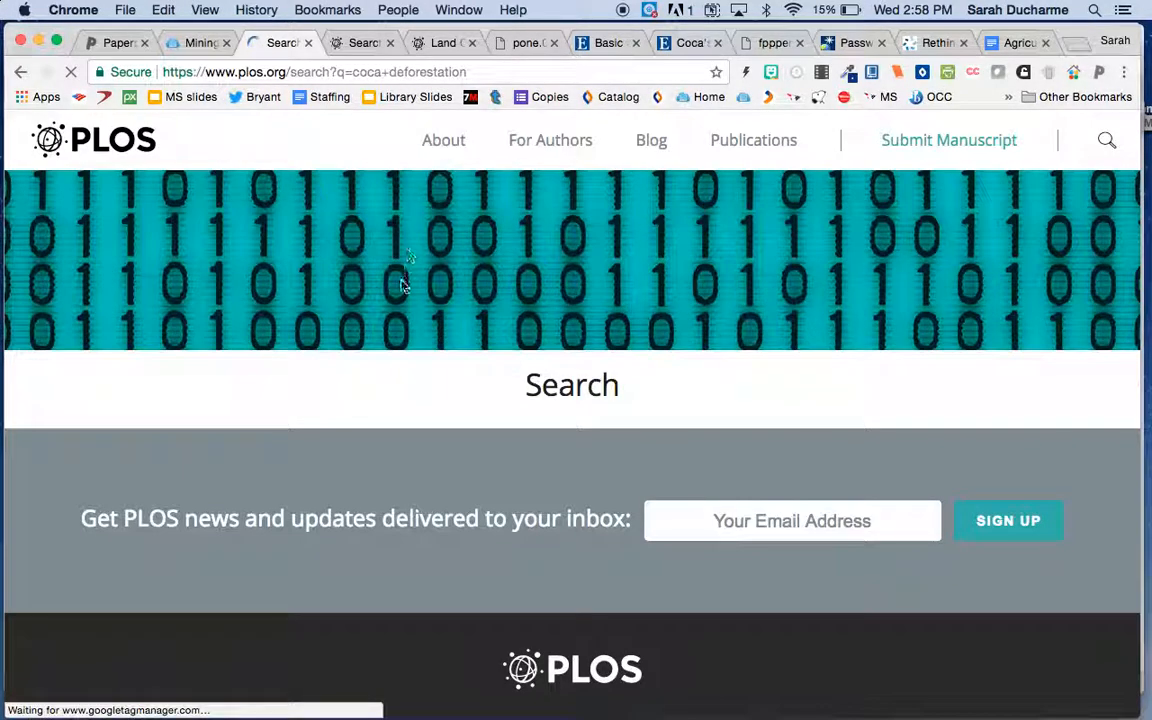
scroll(358, 168, down, 3)
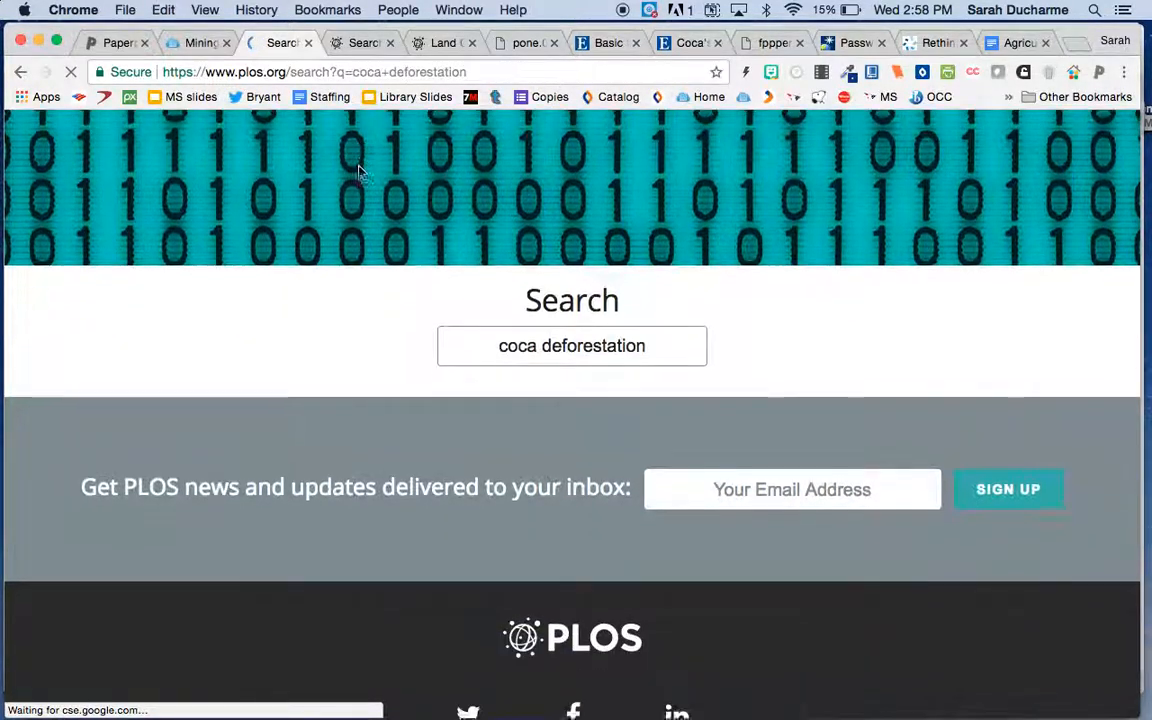
scroll(358, 168, up, 3)
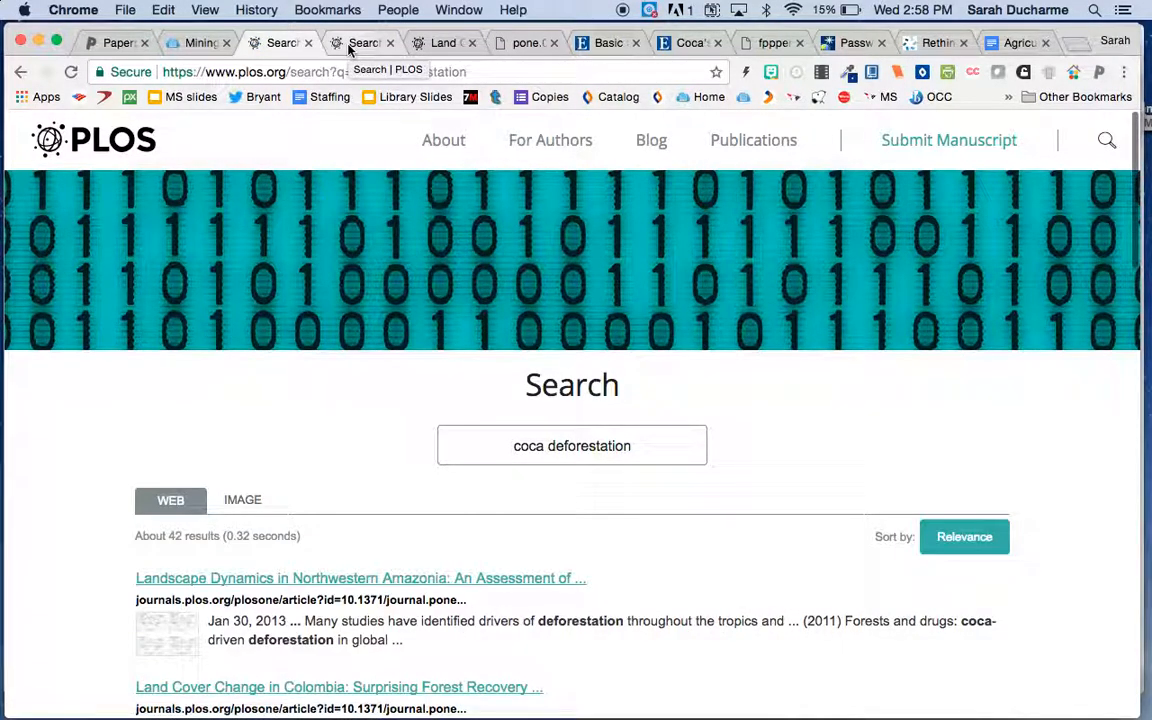
Review the PLOS results and the opened article "Land Cover Change in Colombia: Surprising Forest Recovery Trends between 2001 and 2010"
click(352, 43)
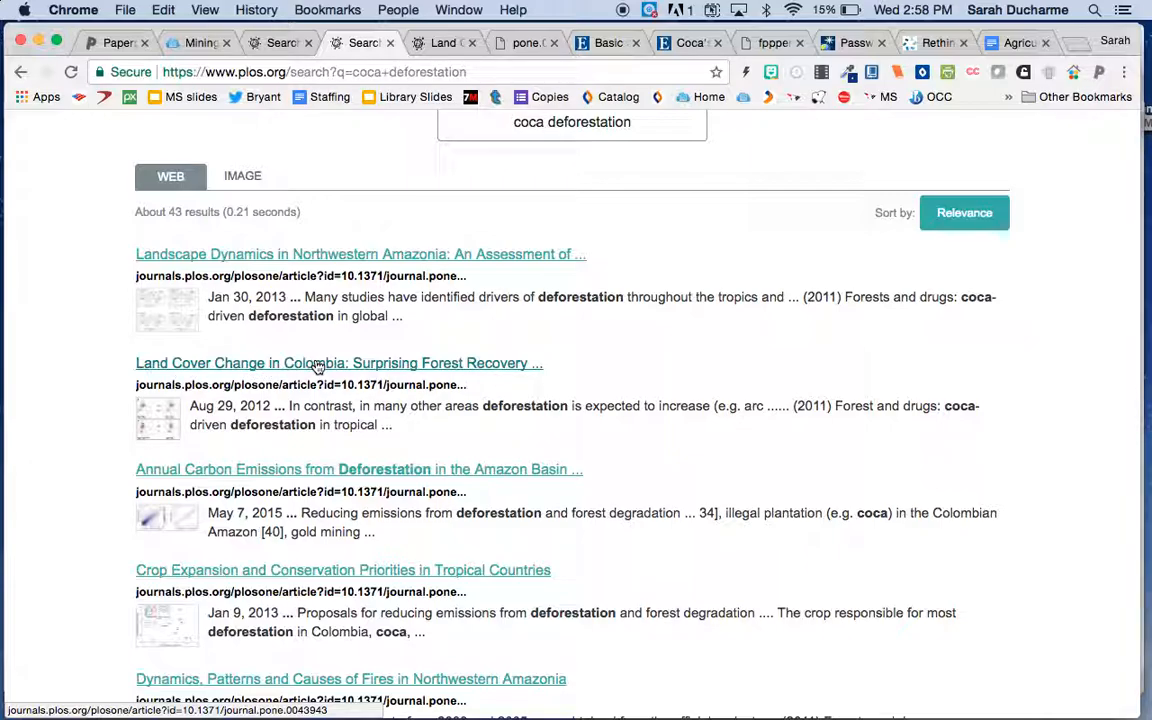
click(433, 45)
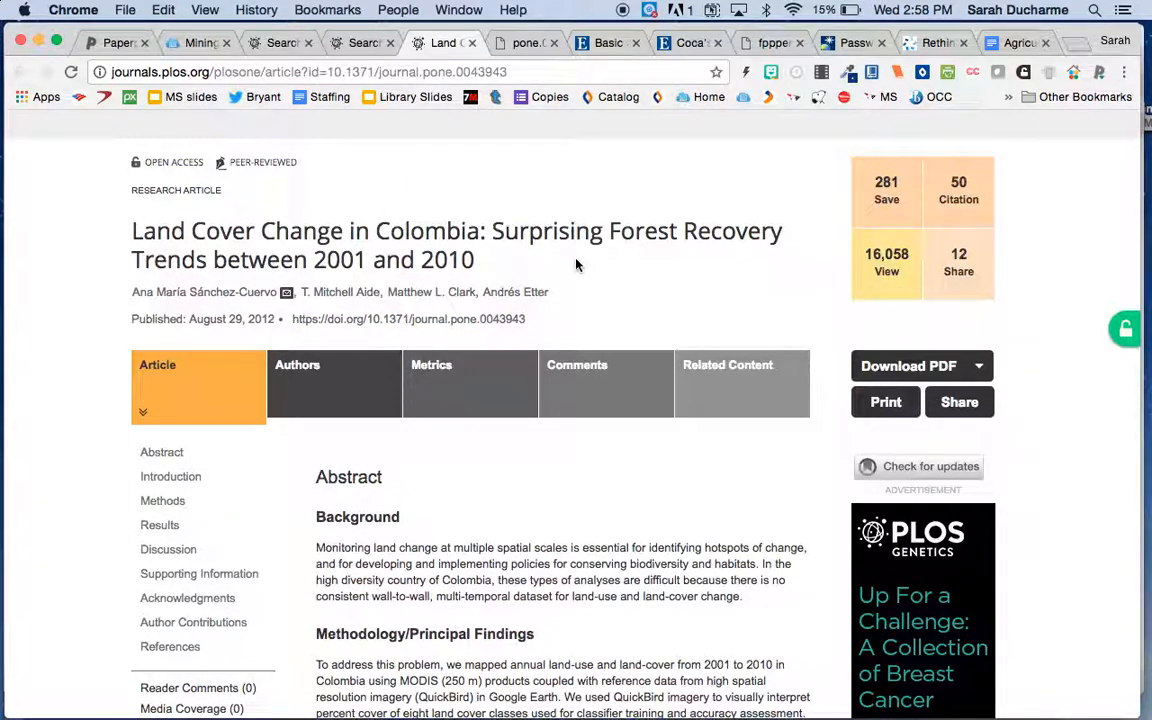
scroll(571, 483, down, 3)
scroll(470, 597, up, 4)
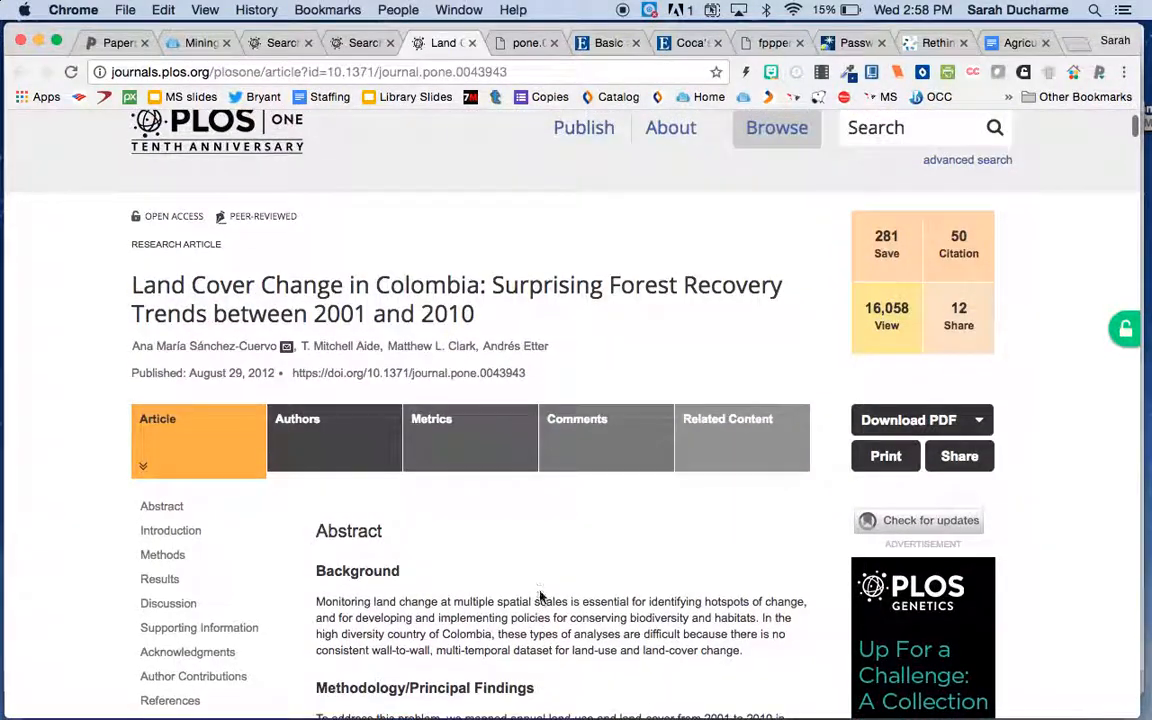
scroll(540, 597, up, 2)
scroll(540, 597, down, 1)
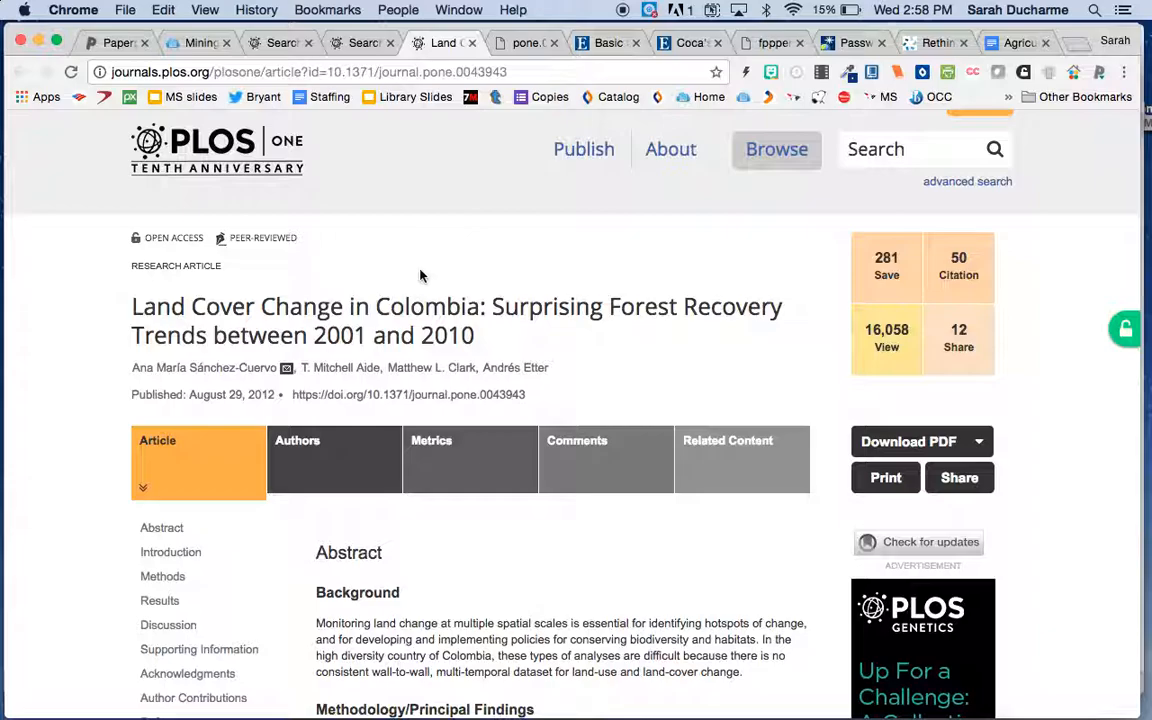
Copy the full title of the Land Cover Change in Colombia article and search online for it in Paperpile to add papers
drag(477, 336, 131, 303)
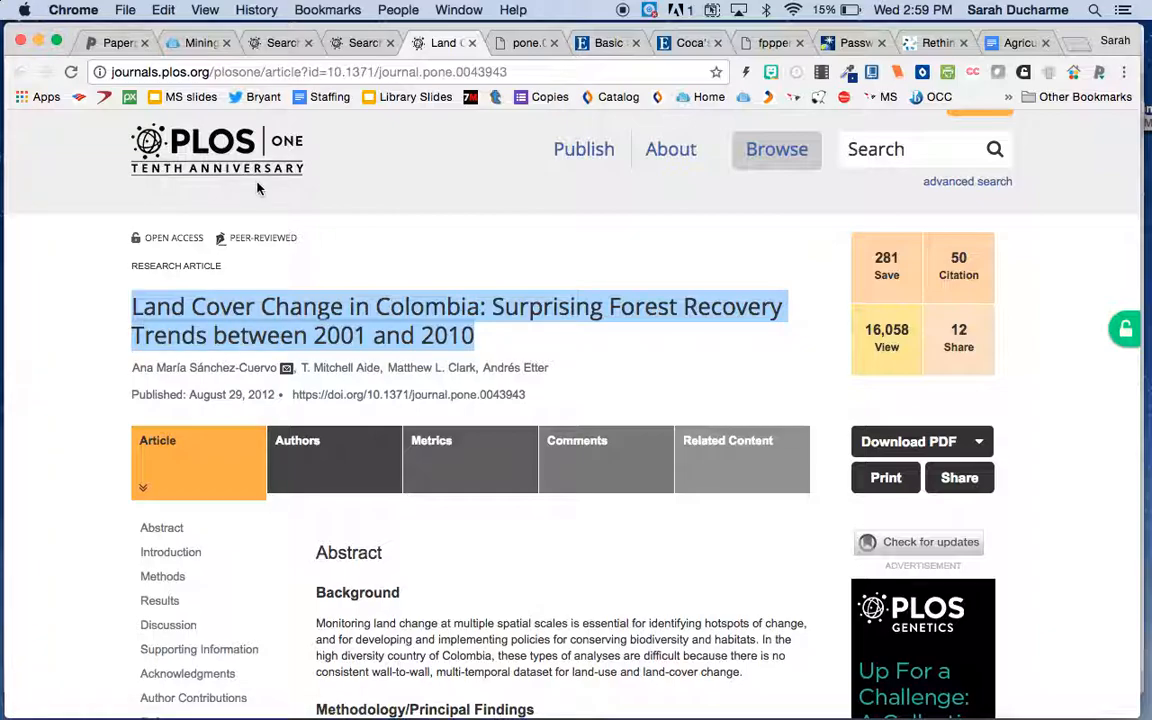
click(114, 44)
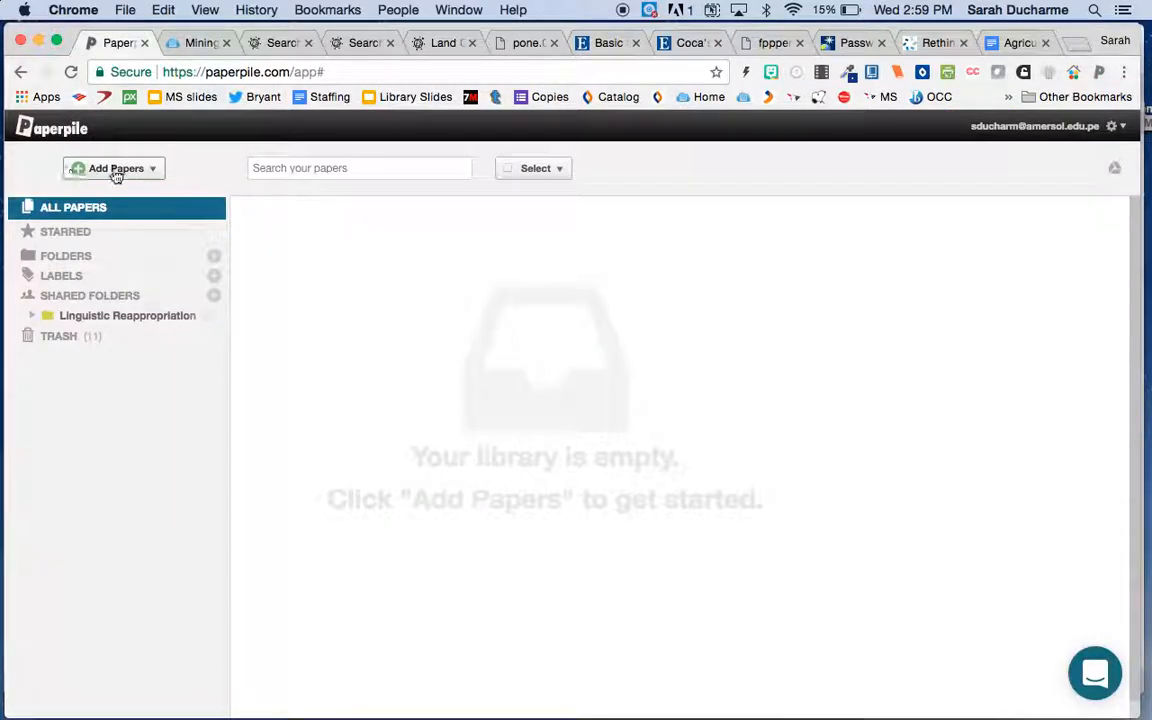
click(152, 170)
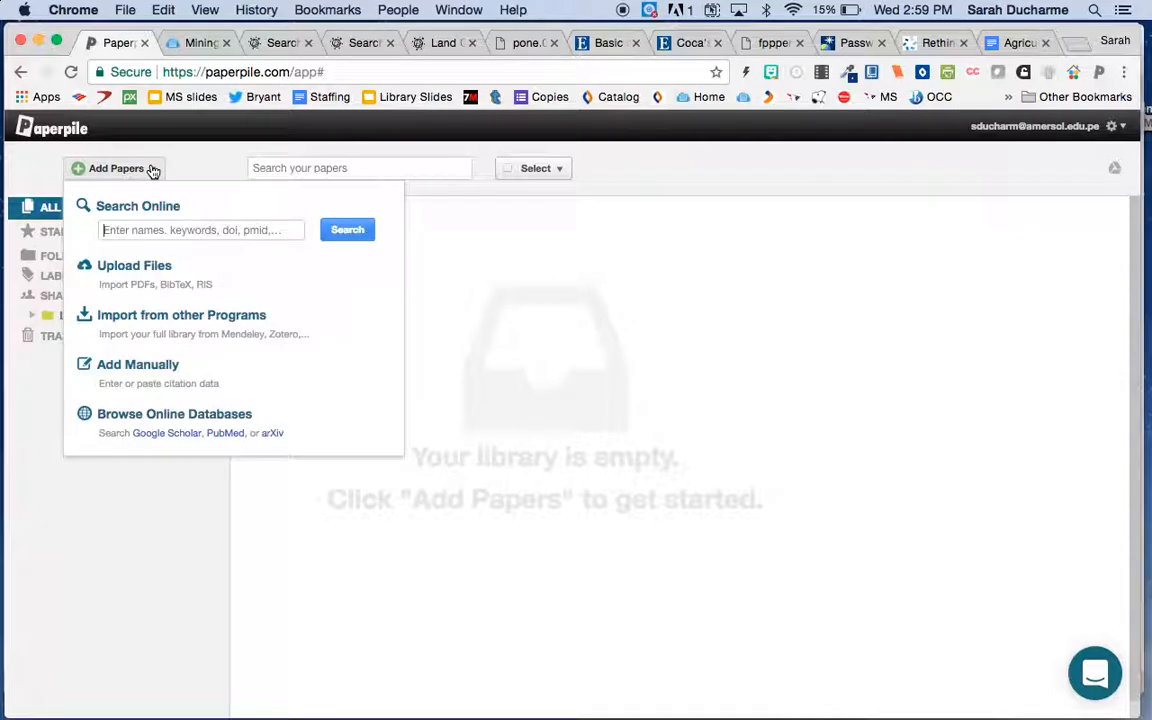
click(155, 230)
key(cmd+v)
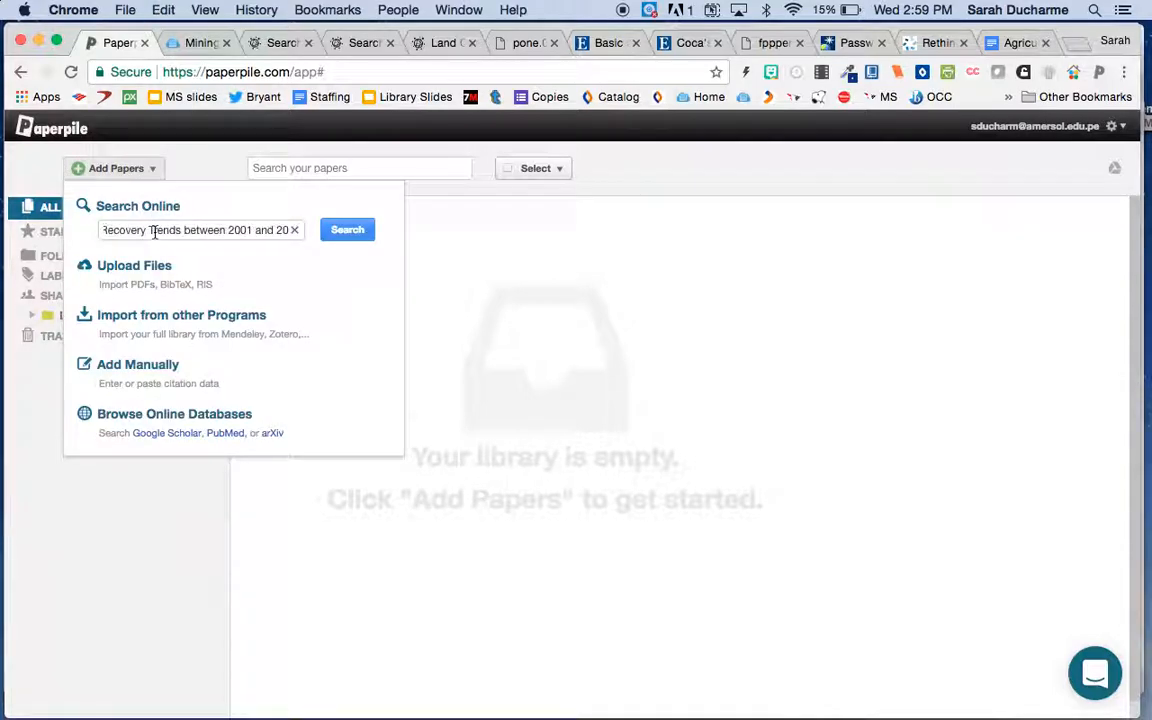
click(343, 231)
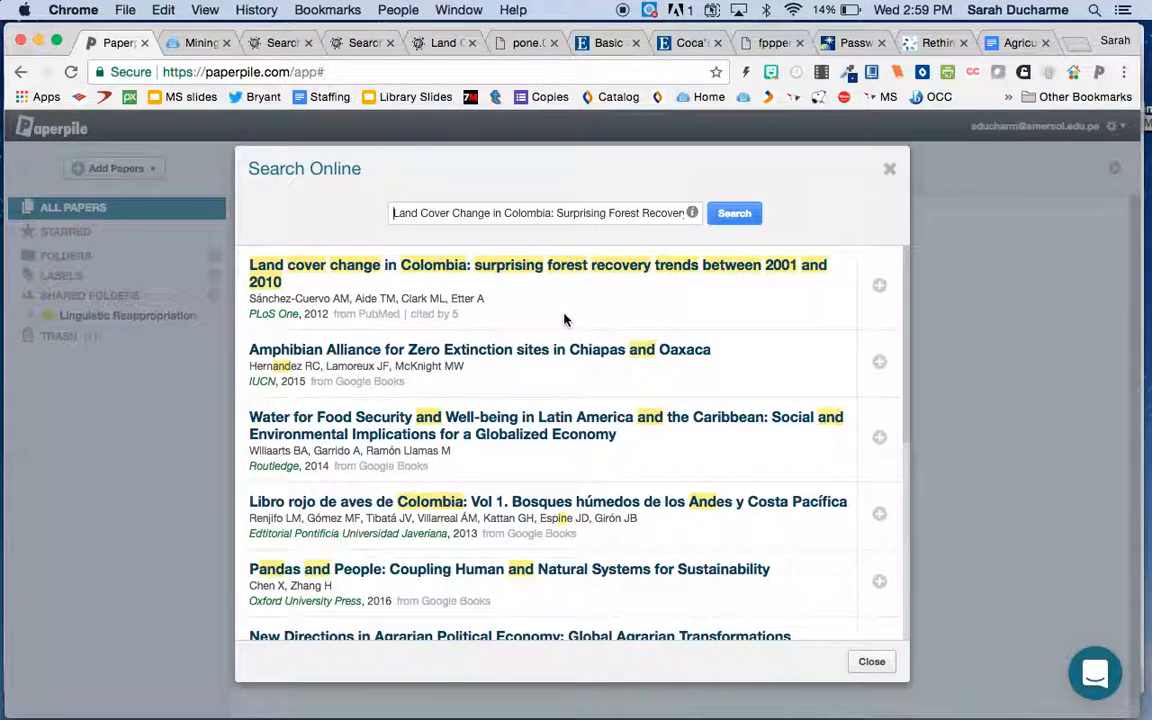
Add the matching 2012 PLoS One article on land cover change in Colombia to the library and close the search results
click(879, 290)
click(891, 174)
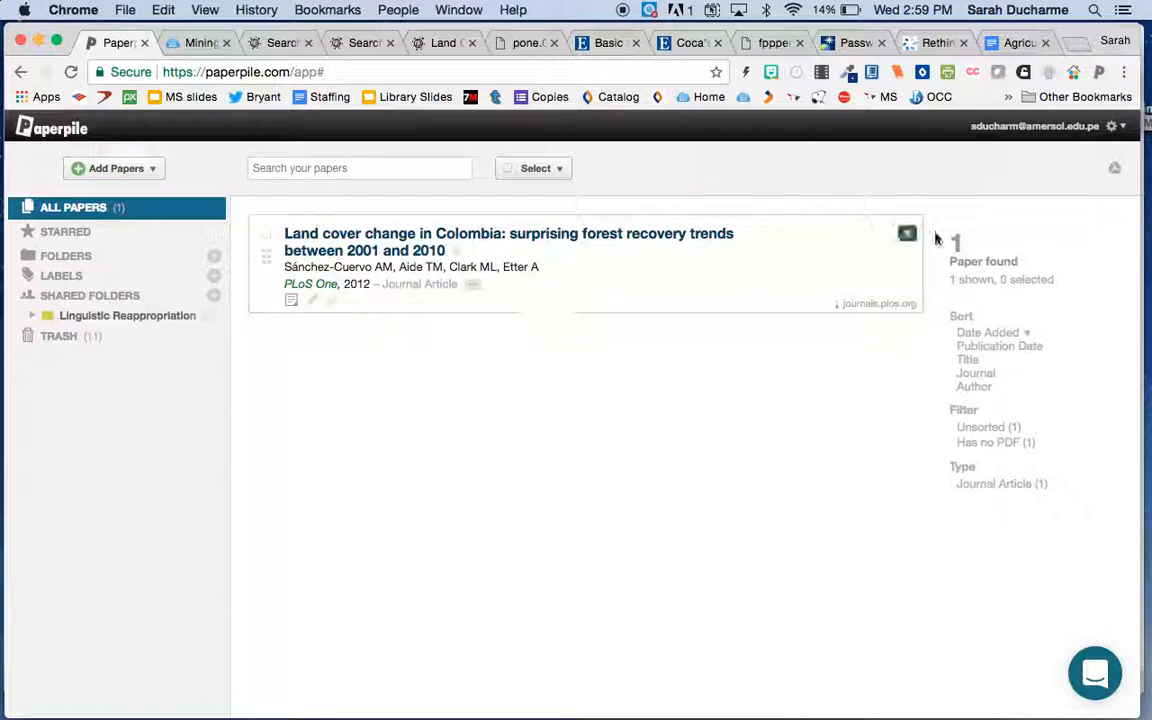
click(907, 238)
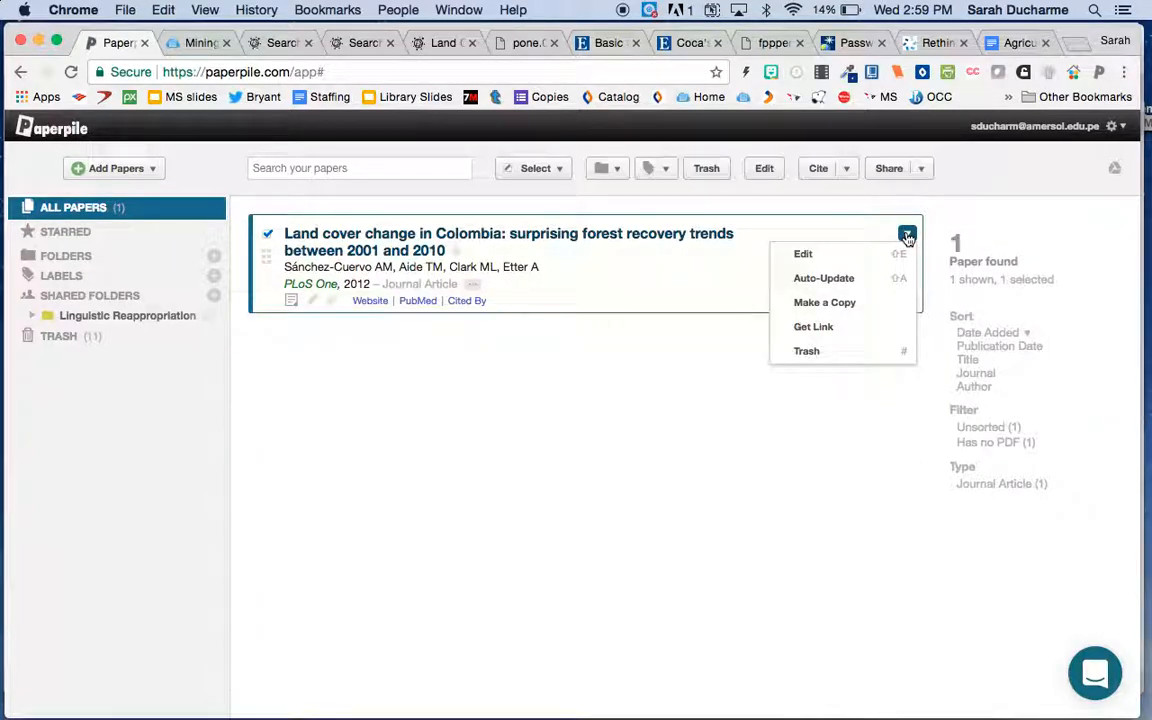
click(560, 389)
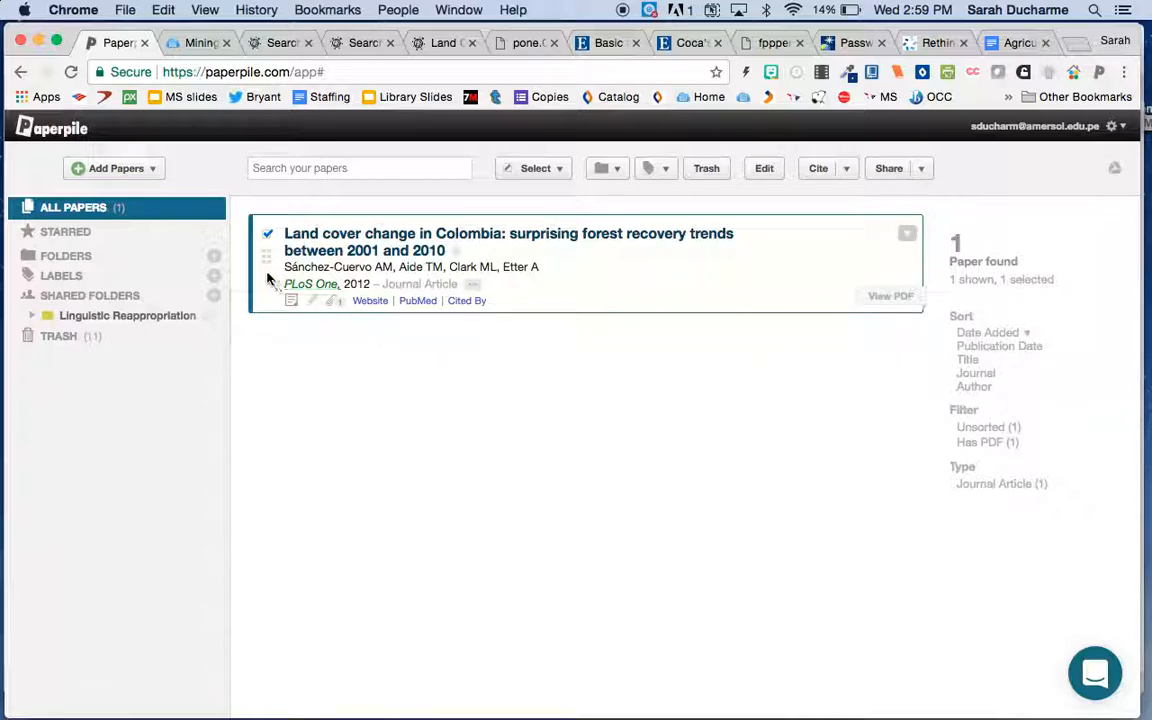
Create a new Paperpile folder named "Deforestation"
click(215, 258)
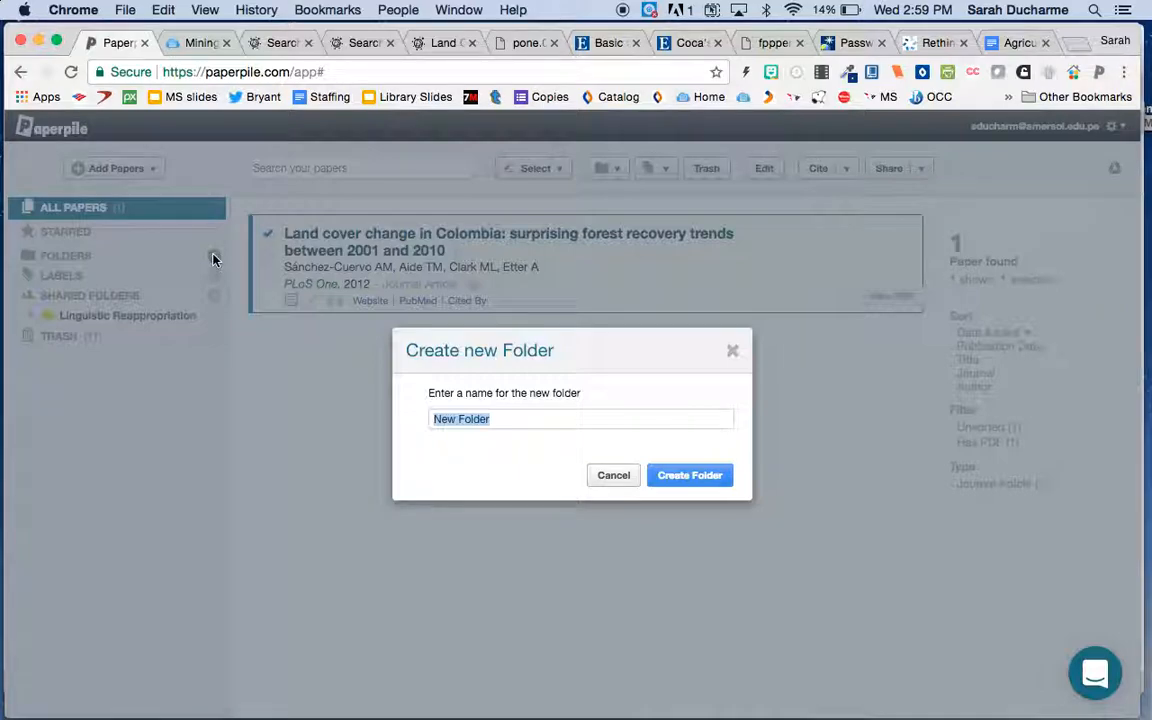
text(Defor)
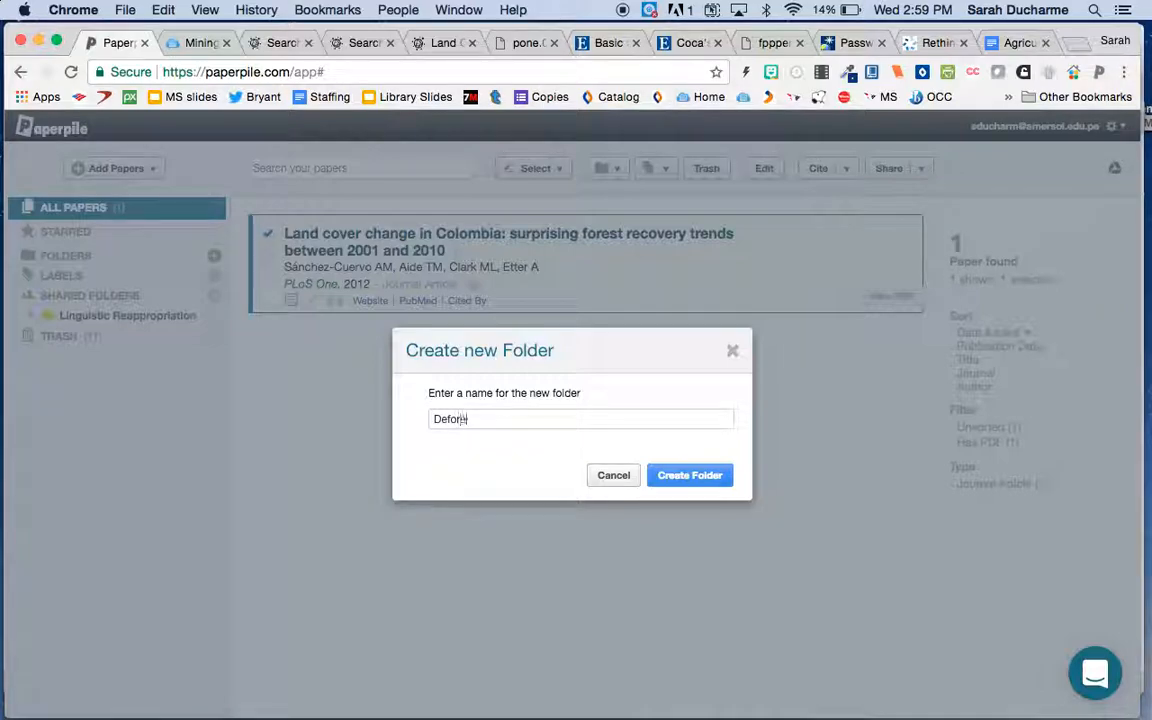
text(estation)
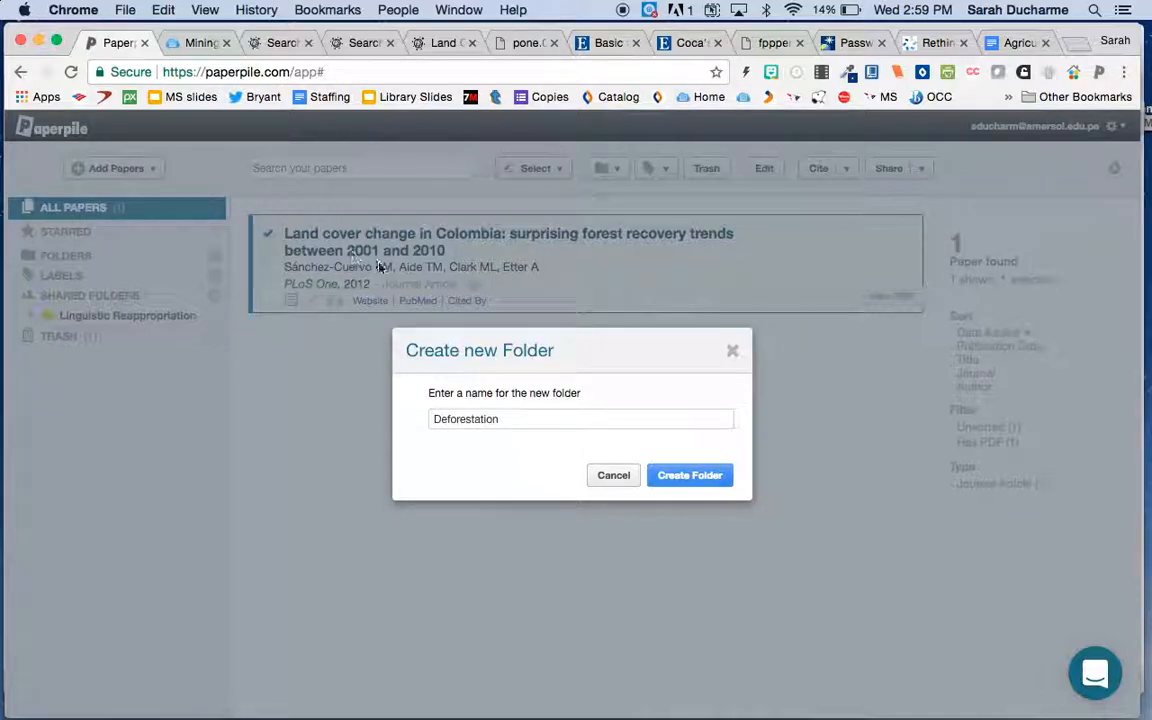
click(674, 481)
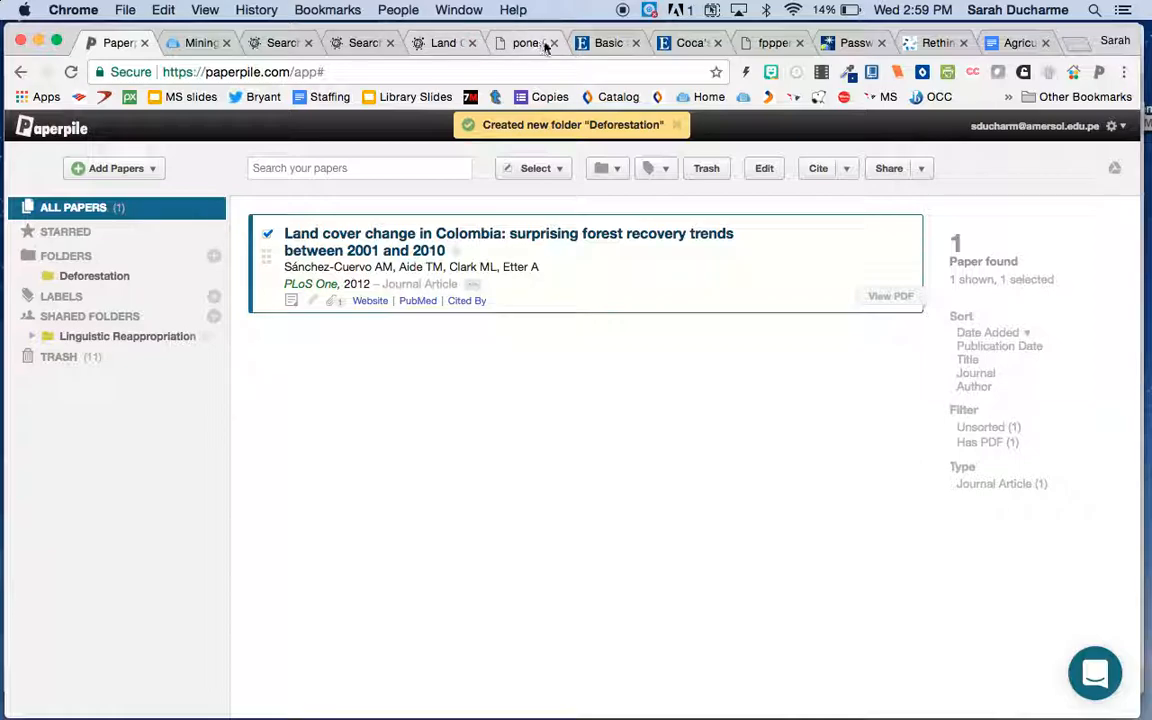
Review the Land Cover Change in Colombia article page, its PDF download options and the full PDF version
click(440, 44)
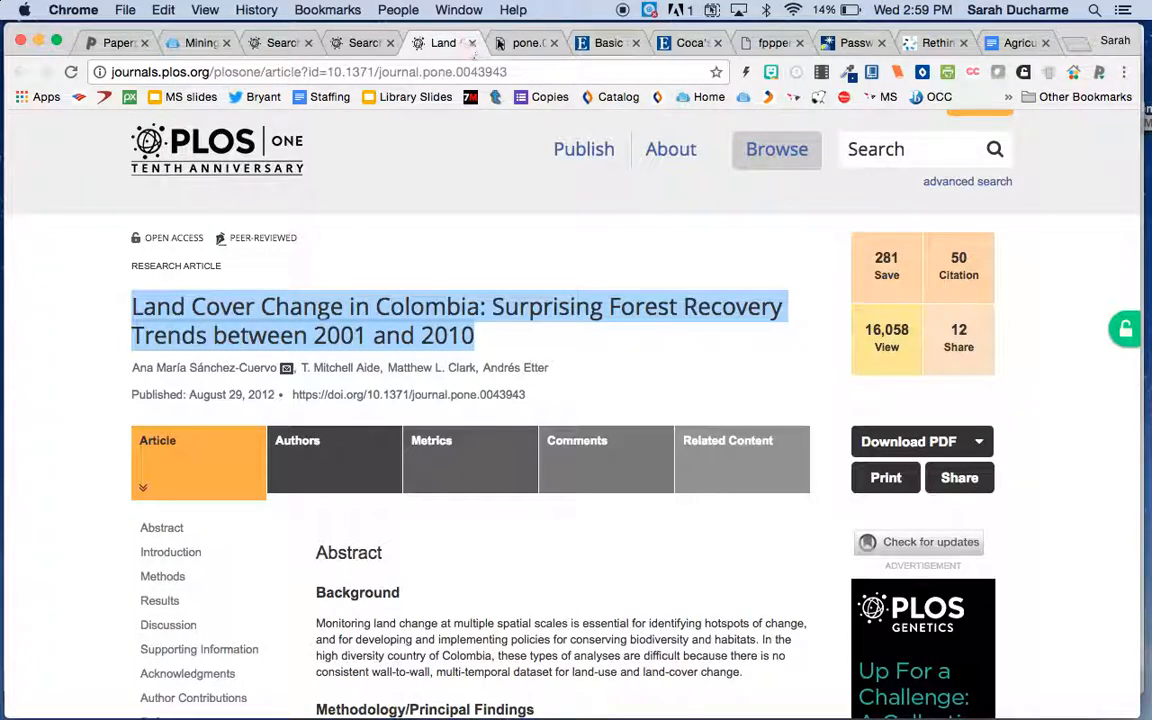
click(520, 45)
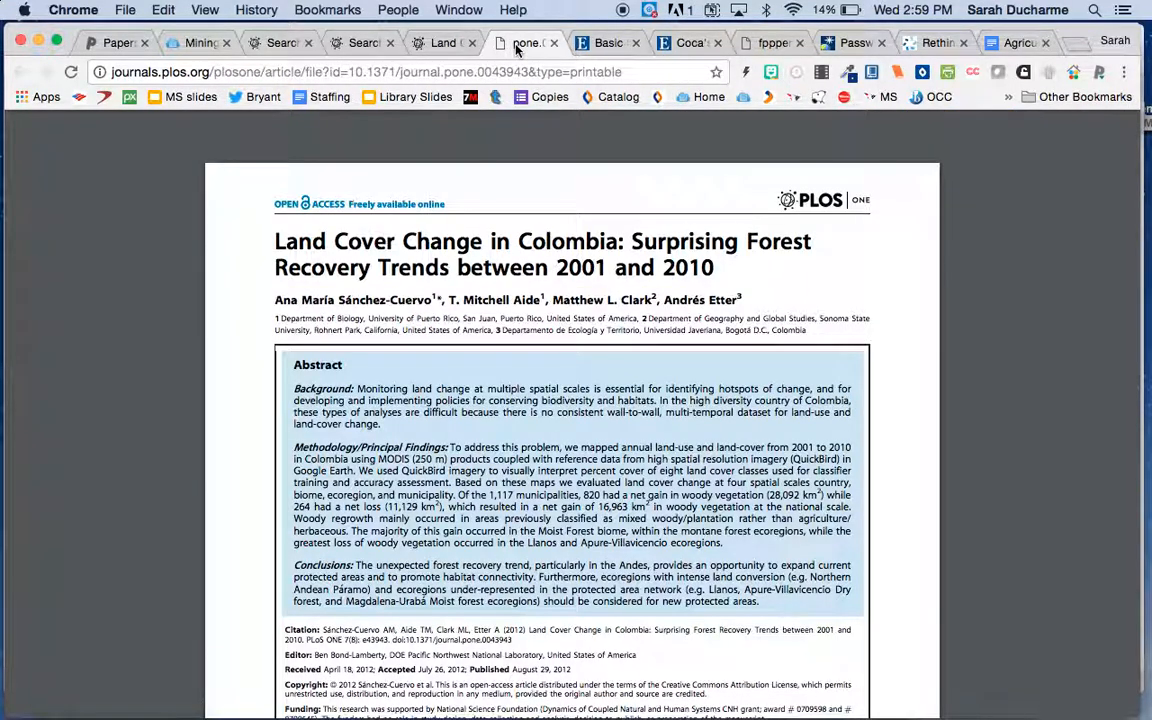
click(437, 44)
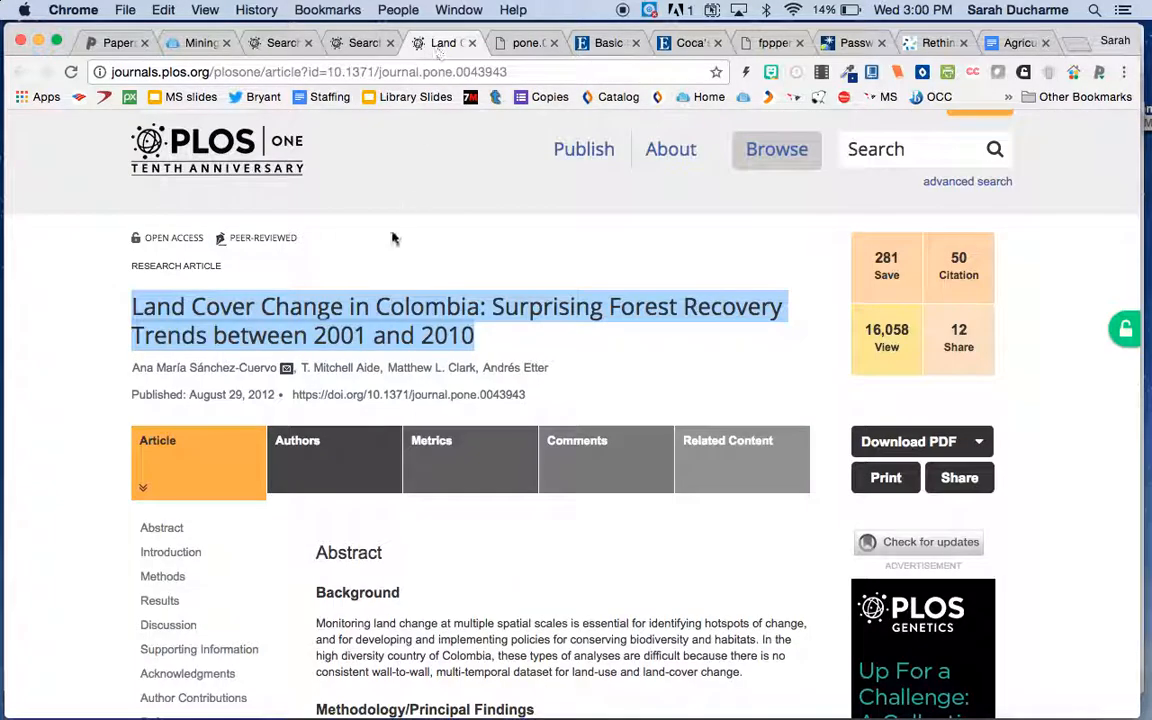
click(557, 335)
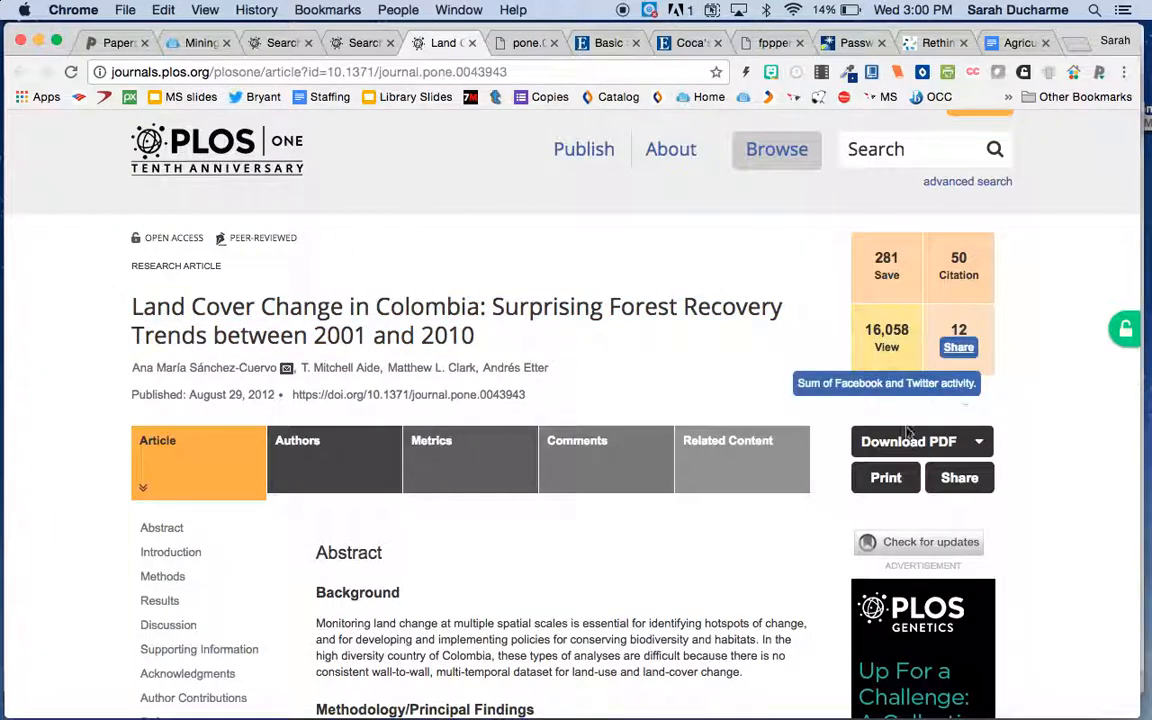
mouse_move(938, 441)
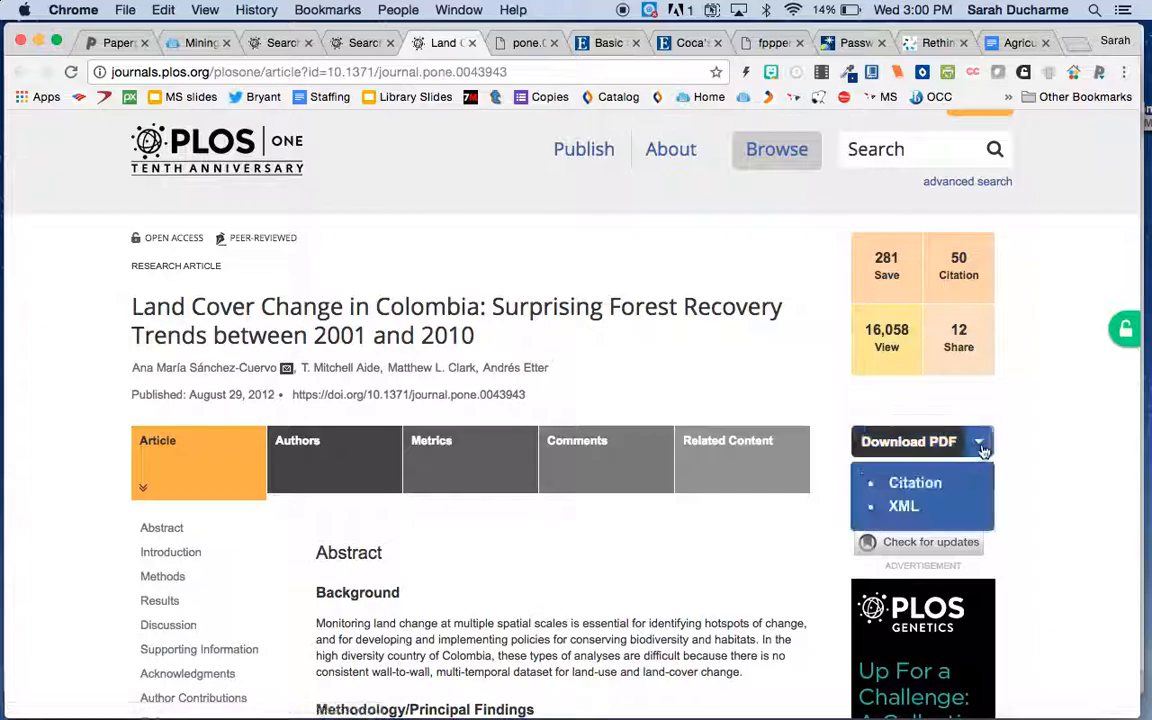
click(525, 45)
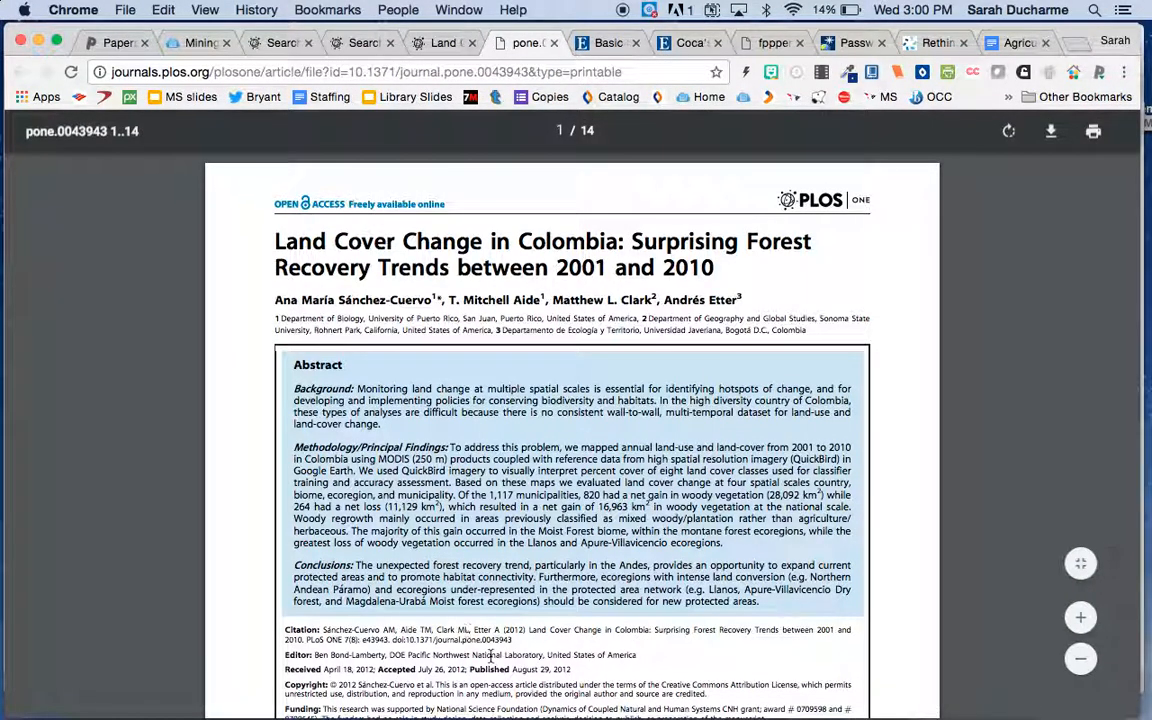
click(118, 44)
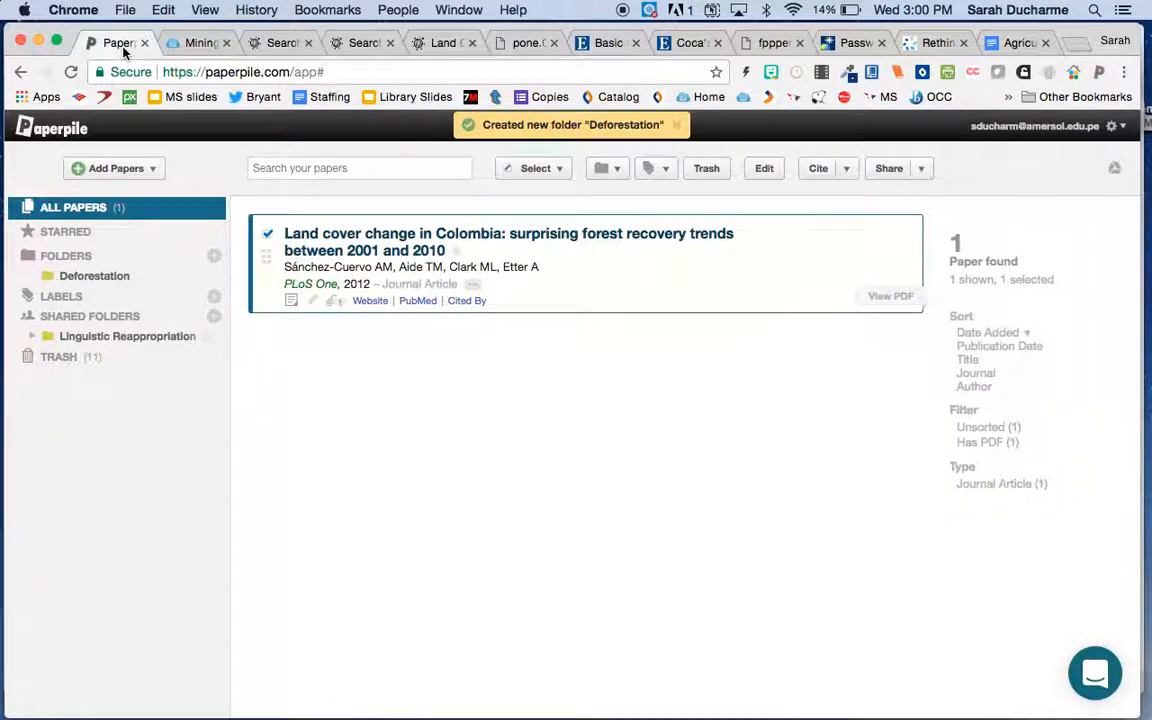
click(146, 167)
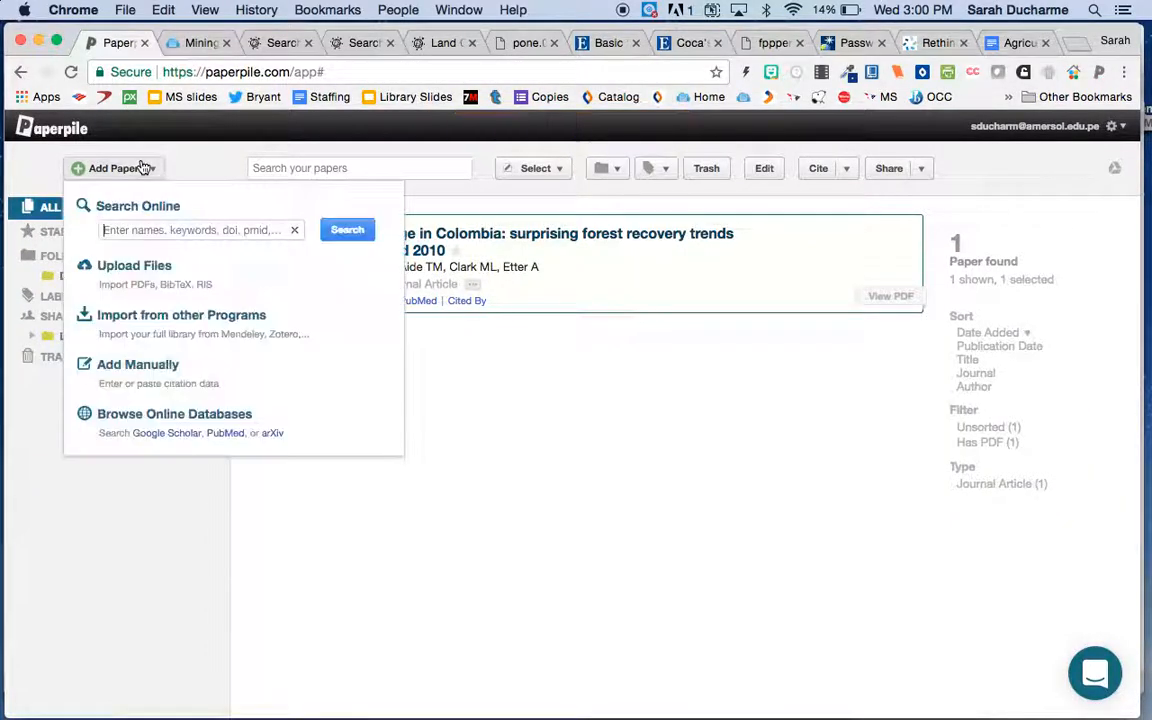
click(123, 274)
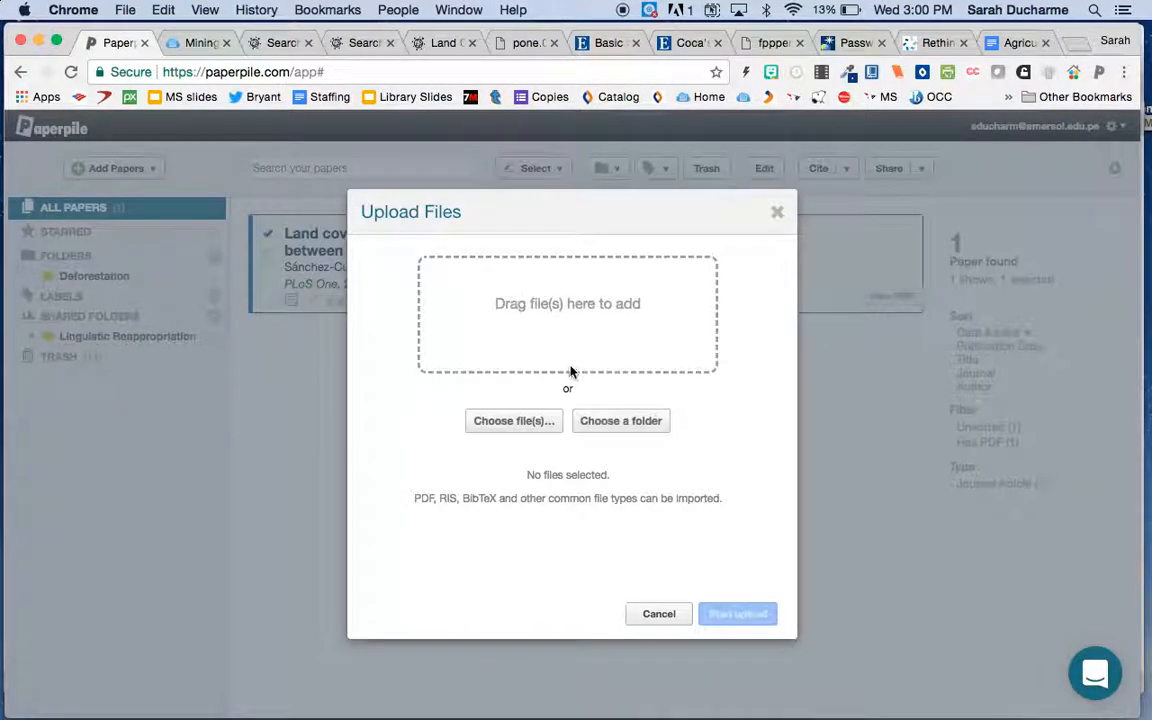
click(527, 422)
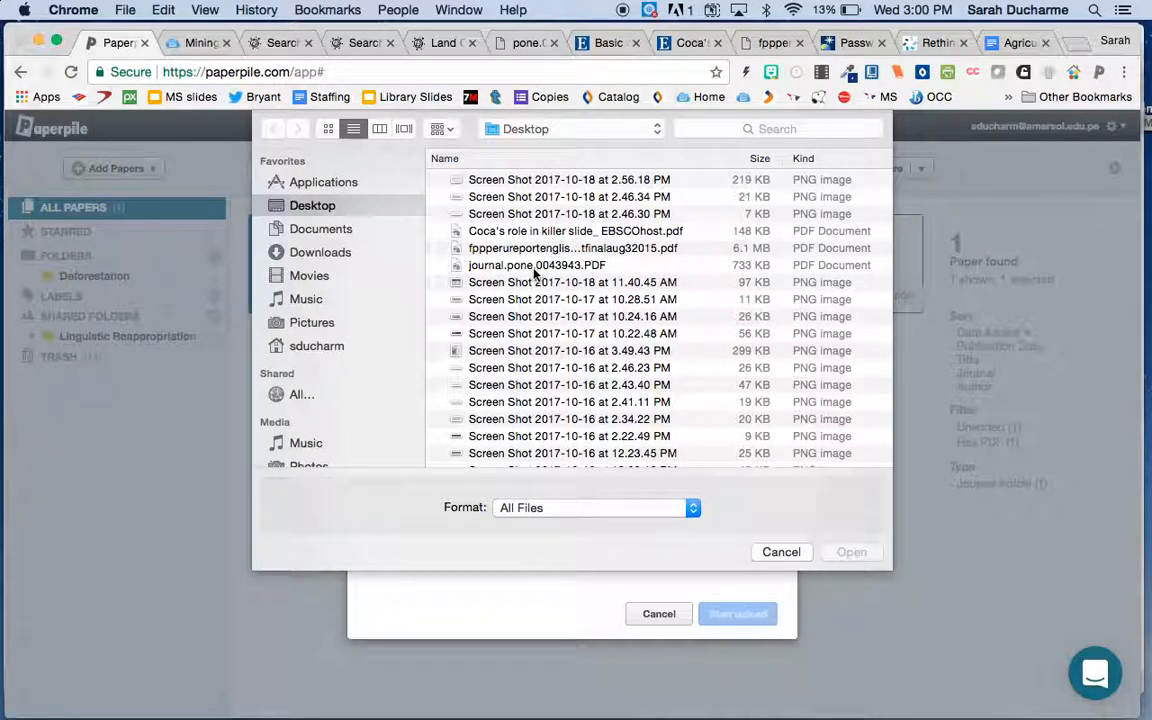
click(535, 266)
click(780, 552)
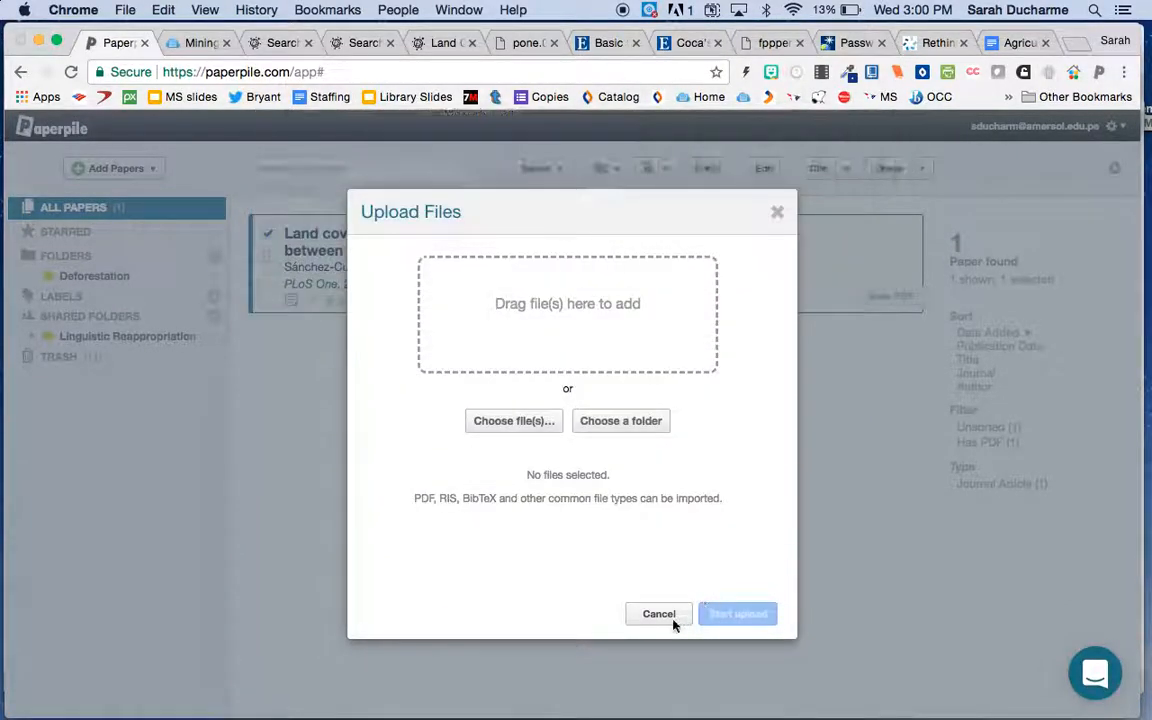
click(662, 615)
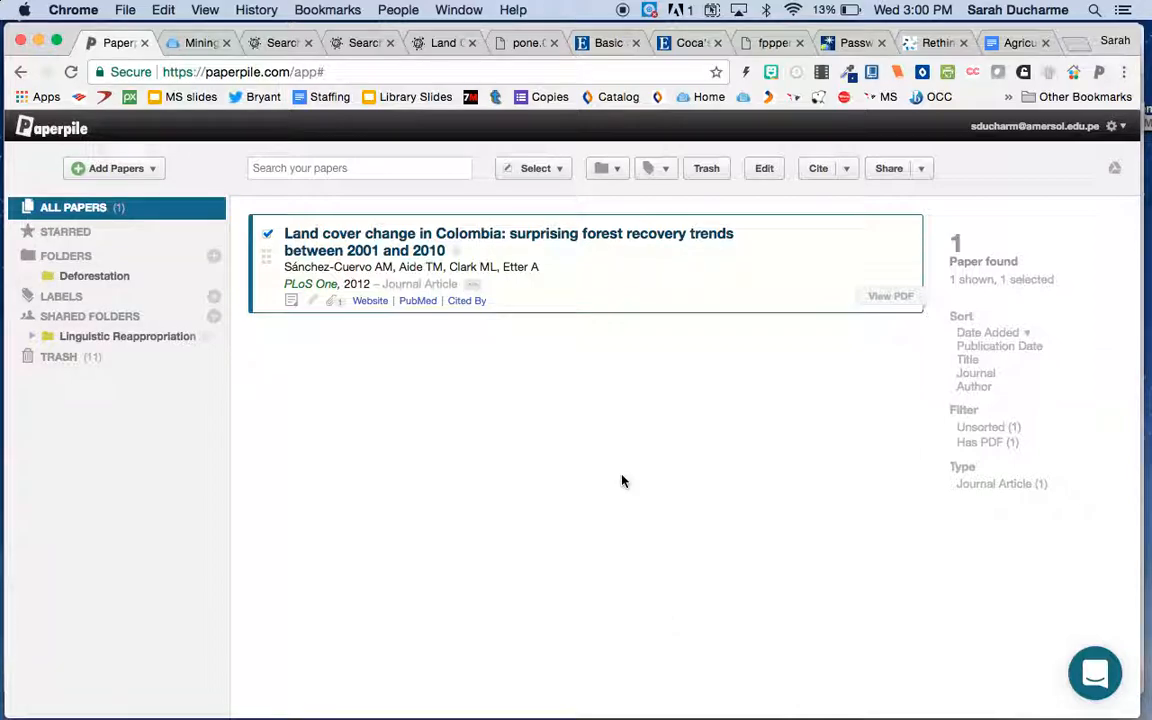
click(153, 169)
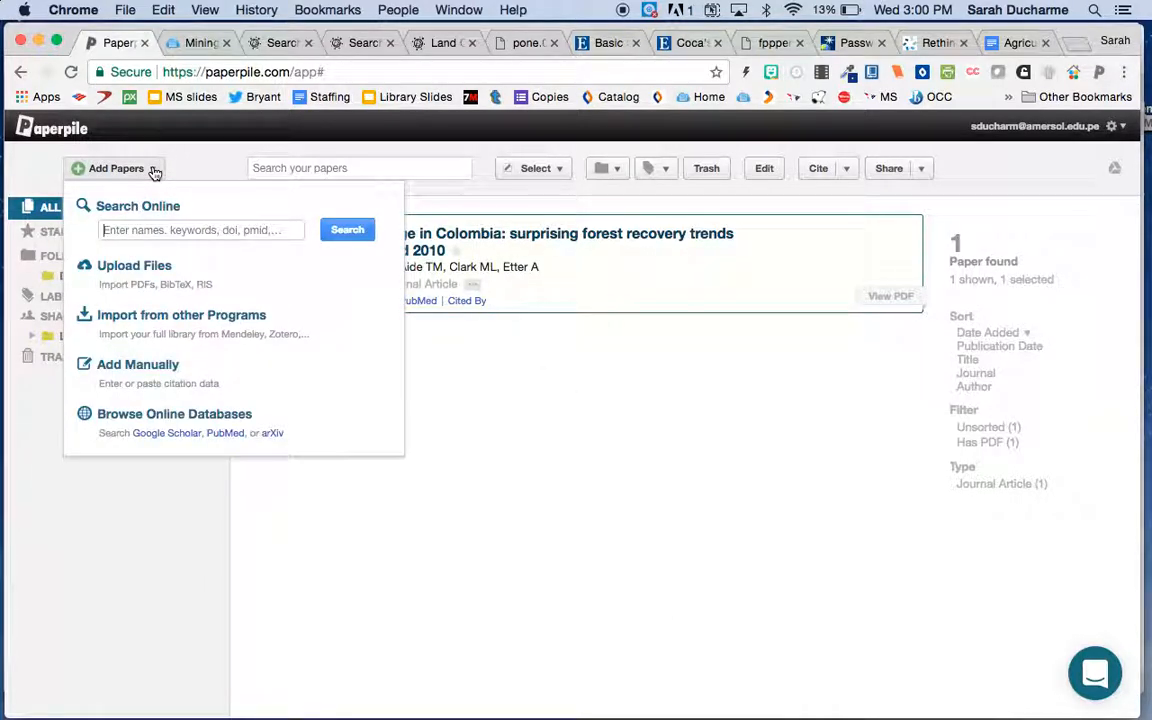
click(560, 512)
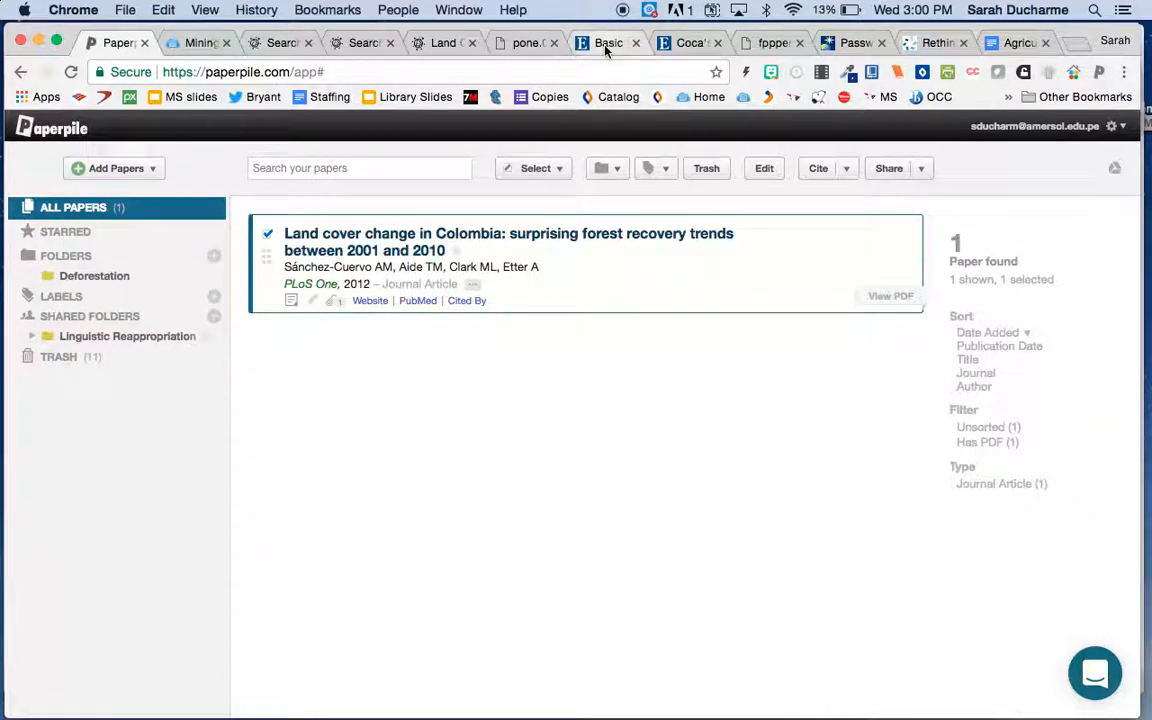
Check the library guide's recommended databases, switch to EBSCO's Science Reference Center, enable the Full Text limit and open the advanced search
click(605, 45)
click(195, 43)
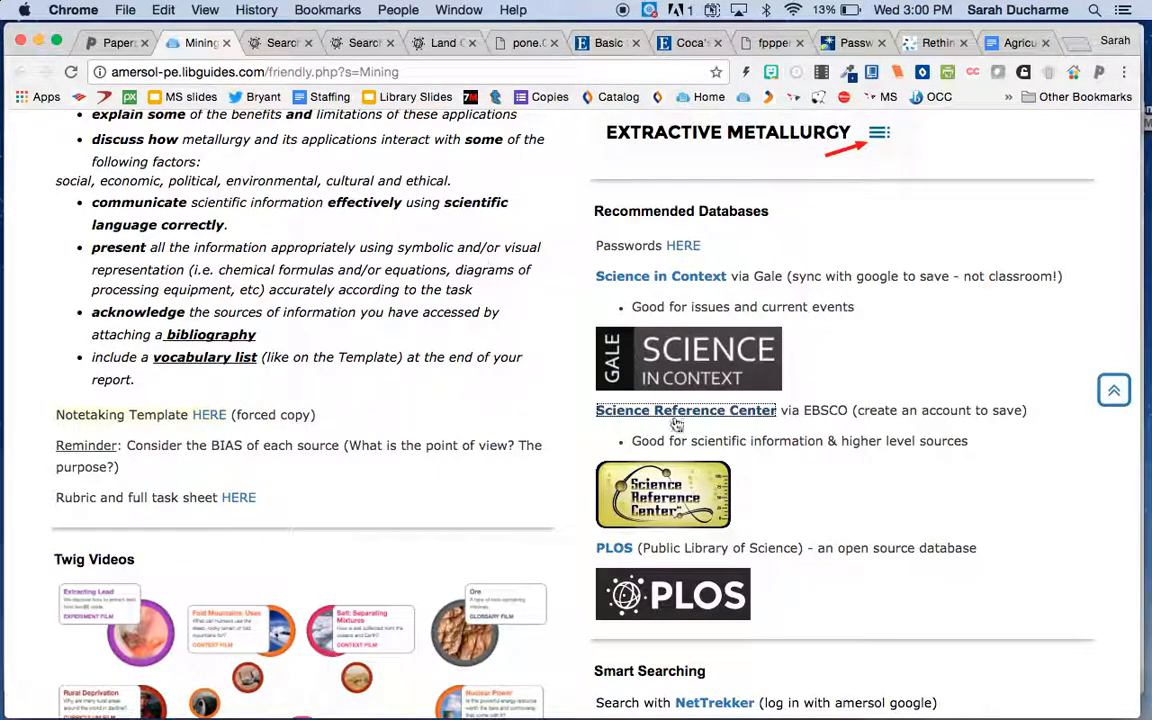
scroll(645, 385, down, 1)
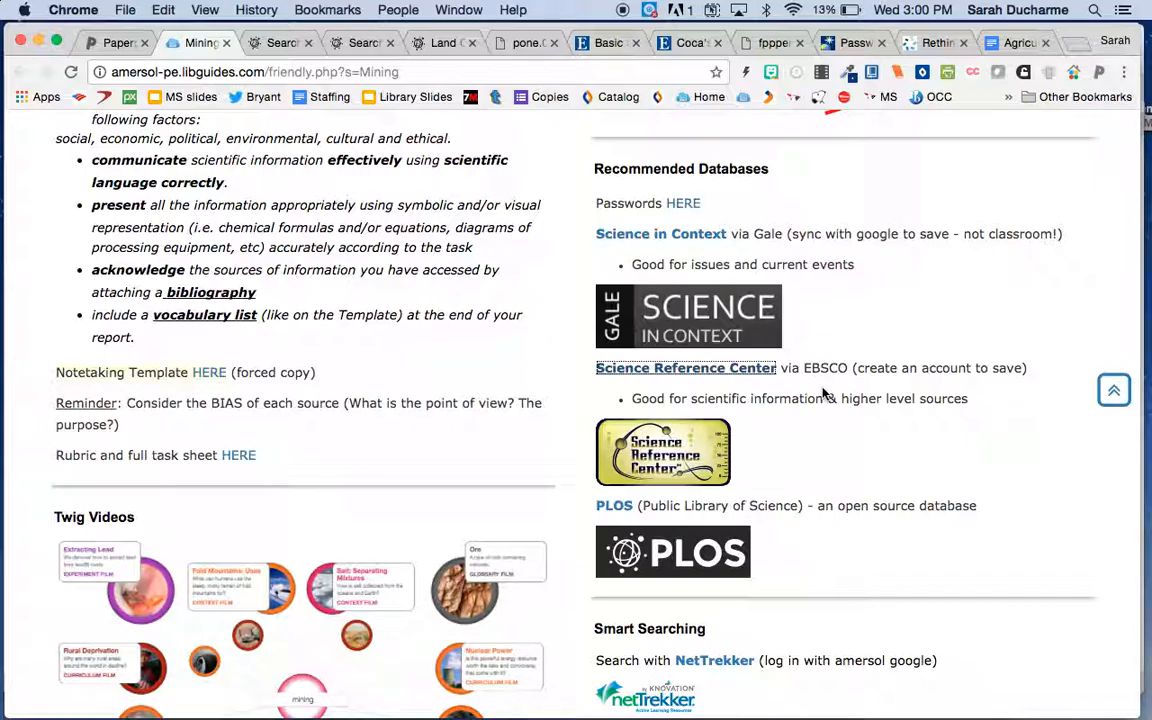
click(606, 43)
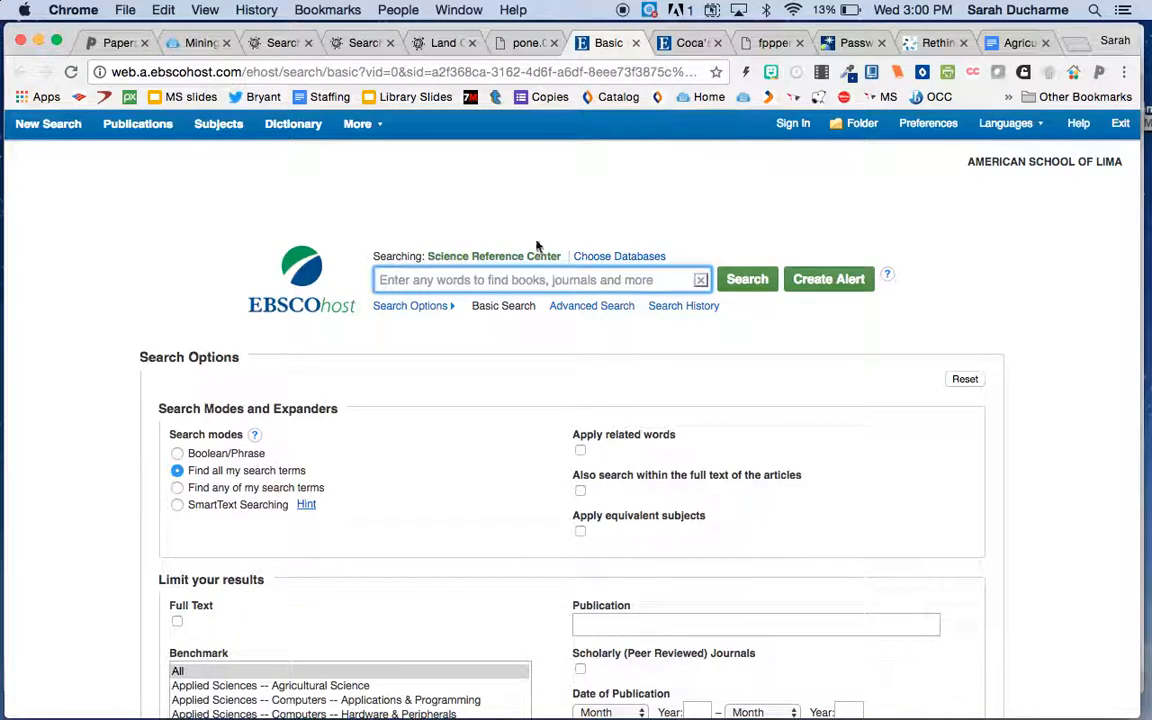
click(177, 622)
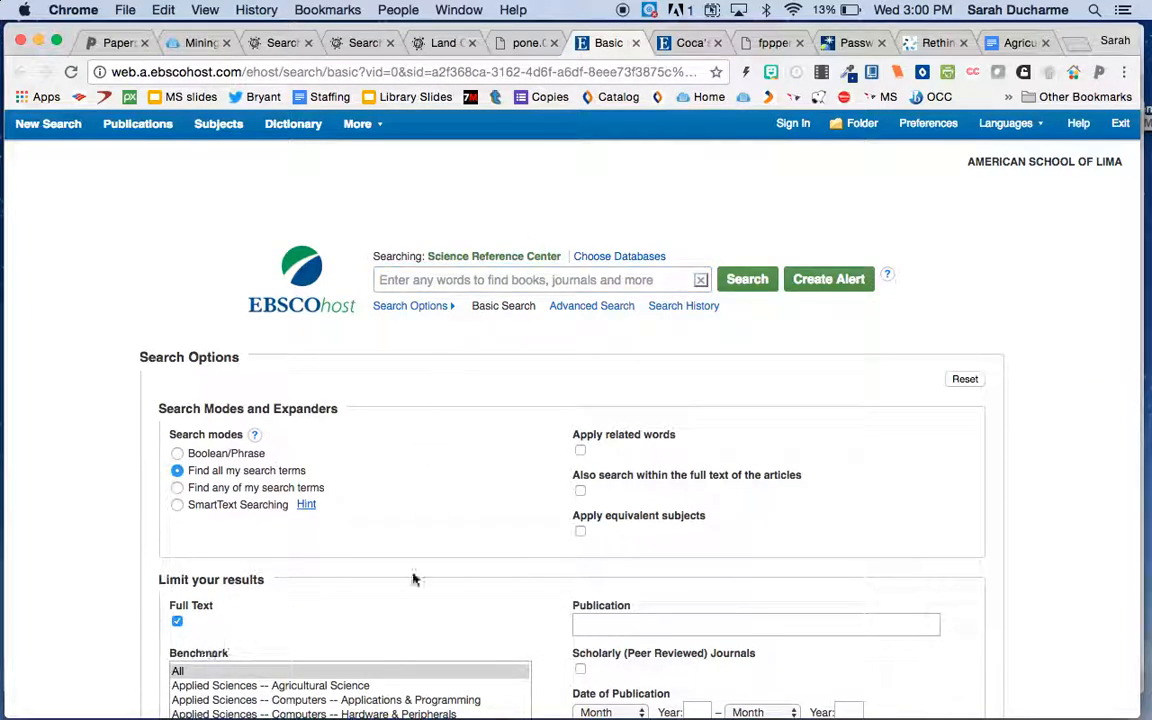
click(613, 308)
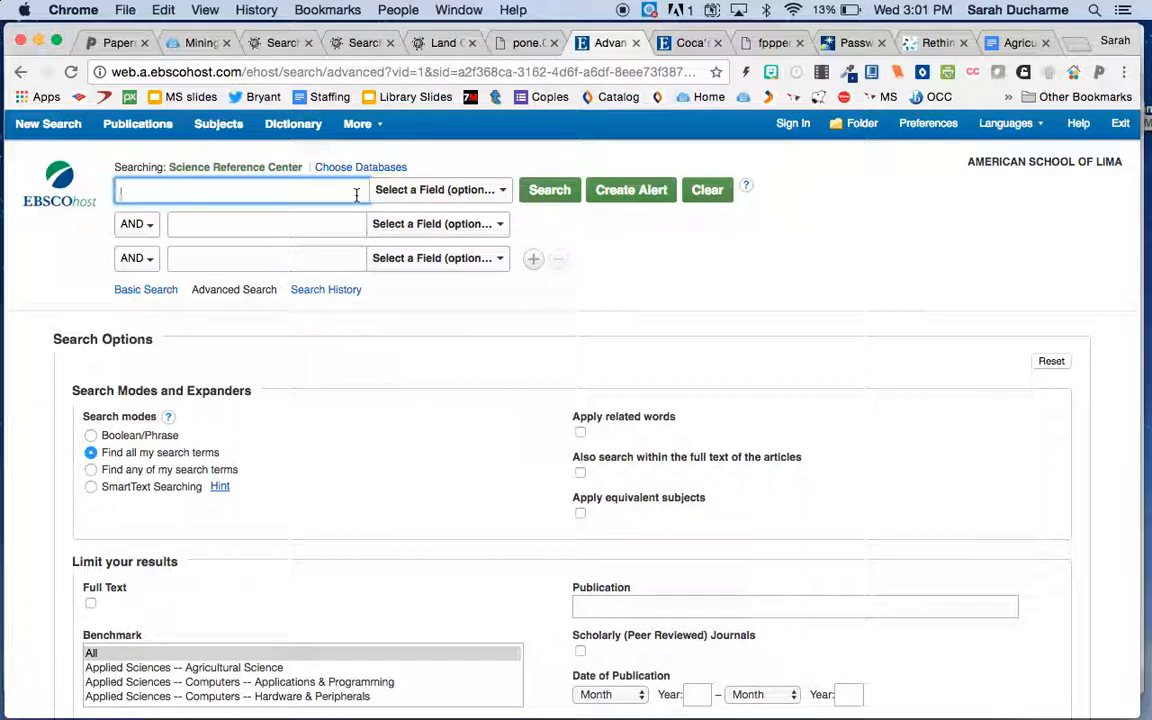
Search the Science Reference Center for "coco" AND "deforestation"
key(BackSpace)
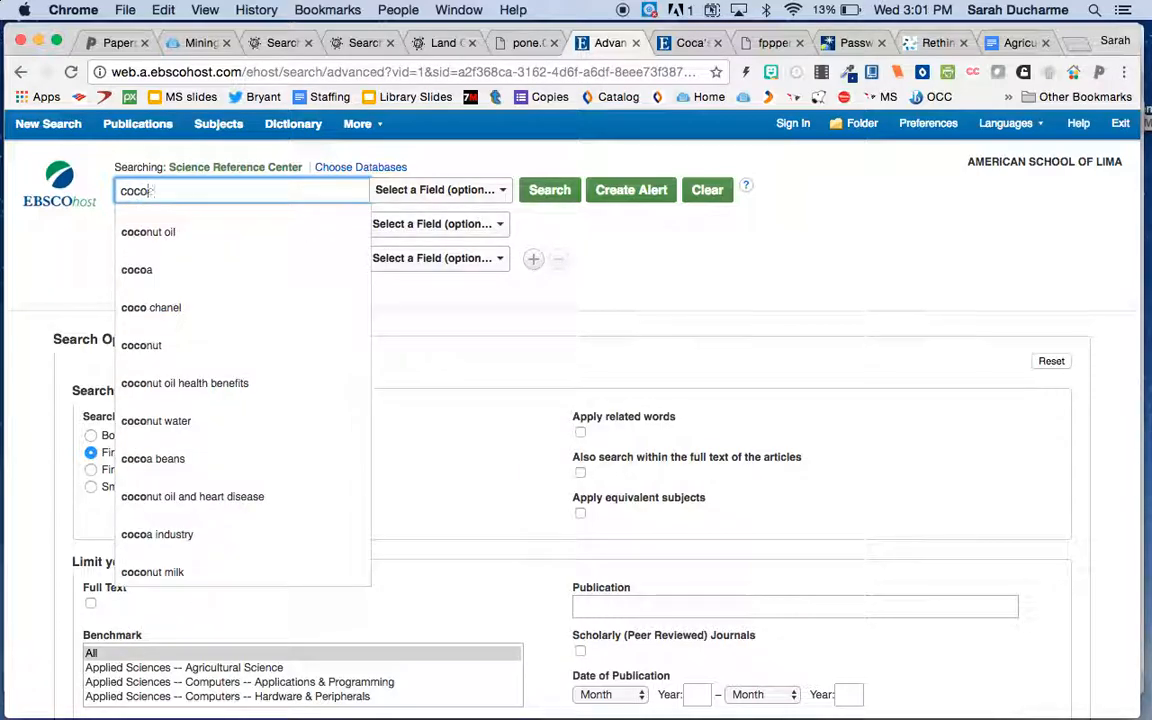
click(366, 289)
click(343, 224)
text(defo)
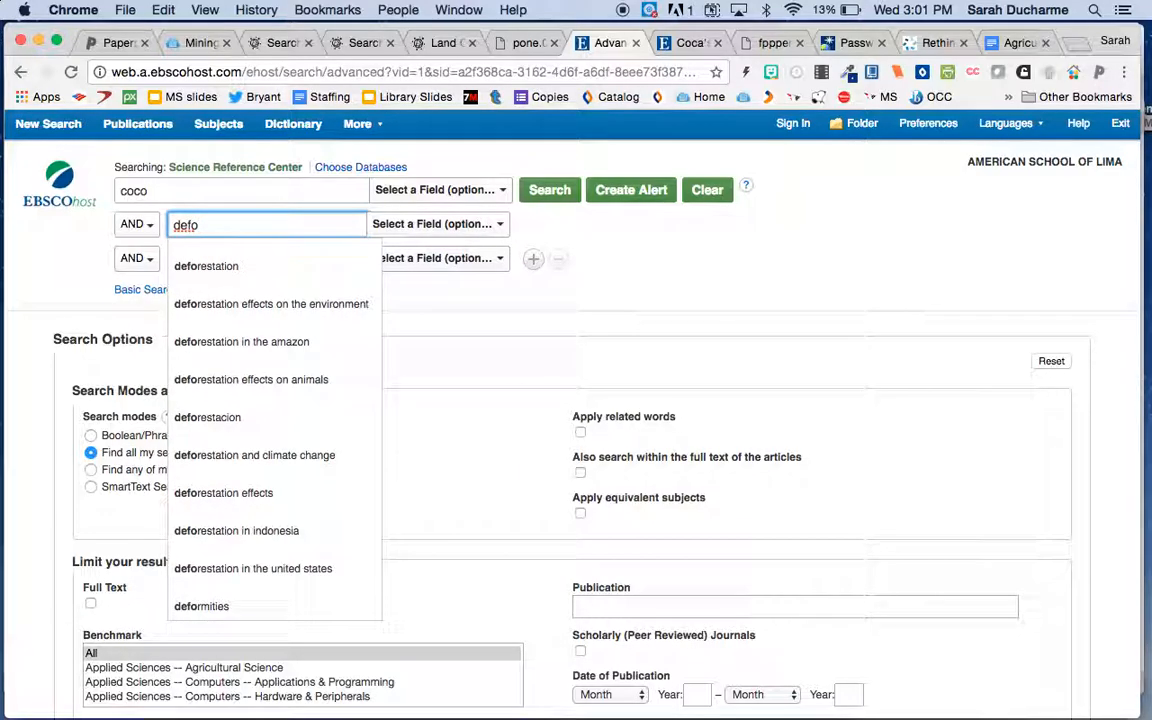
click(319, 265)
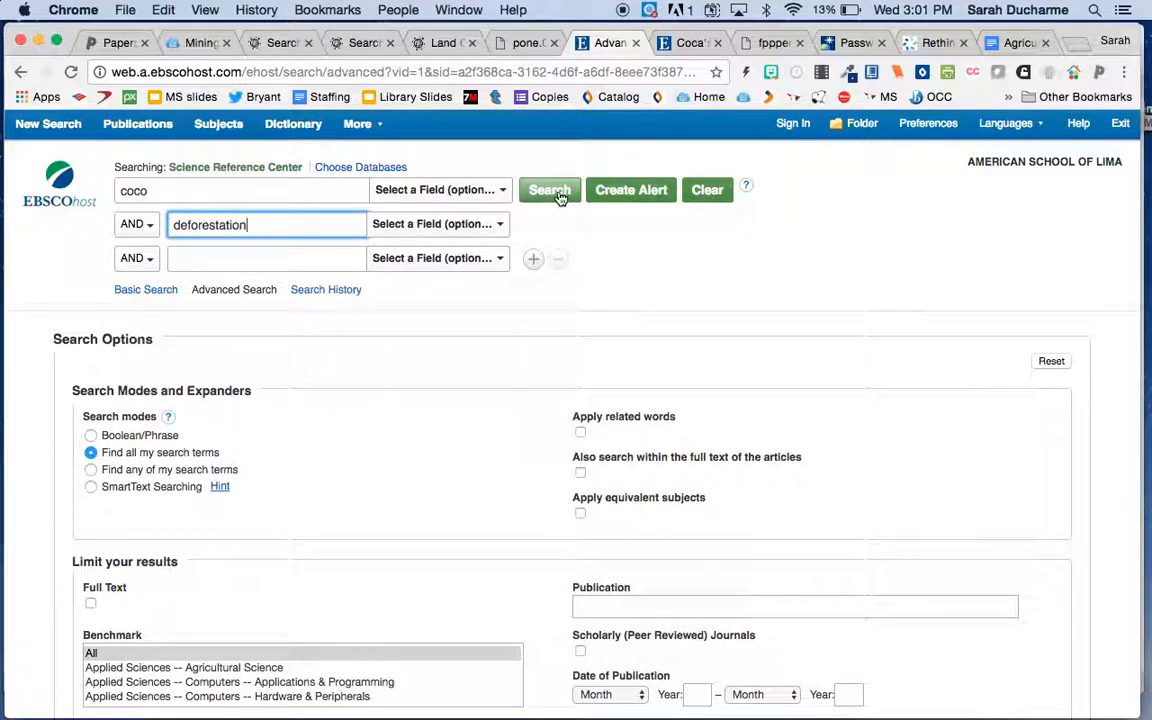
click(561, 197)
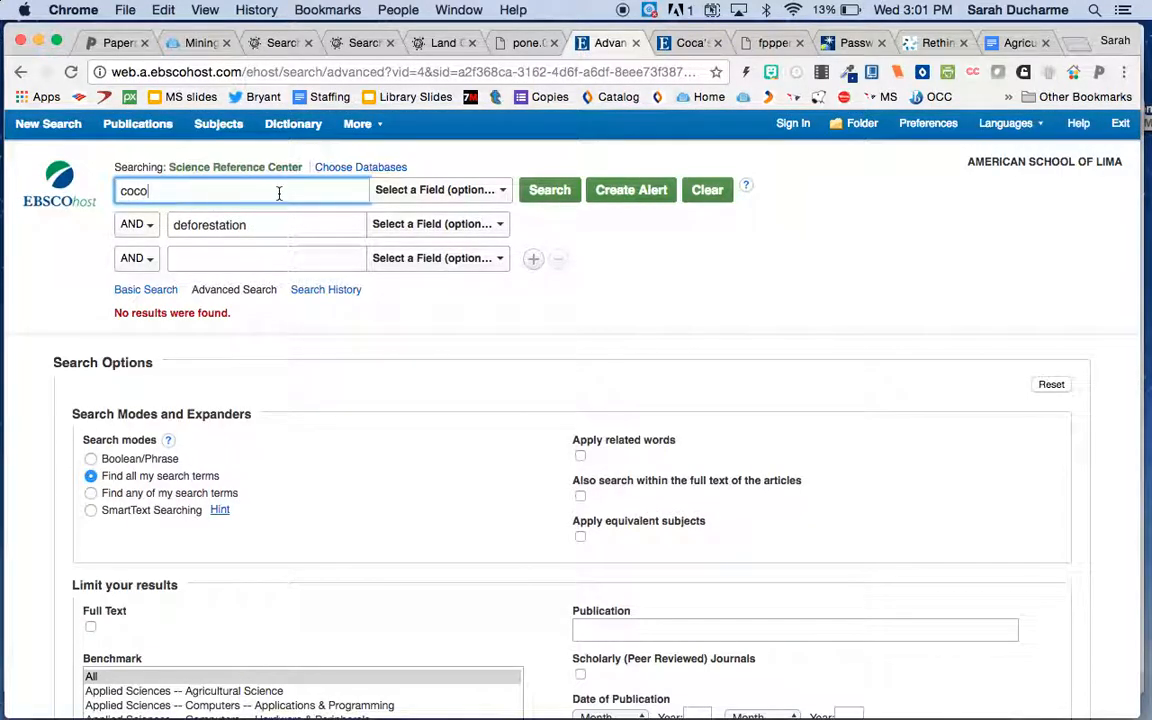
Correct the first search term to "coca" and rerun the search with "deforestation"
key(BackSpace)
text(a)
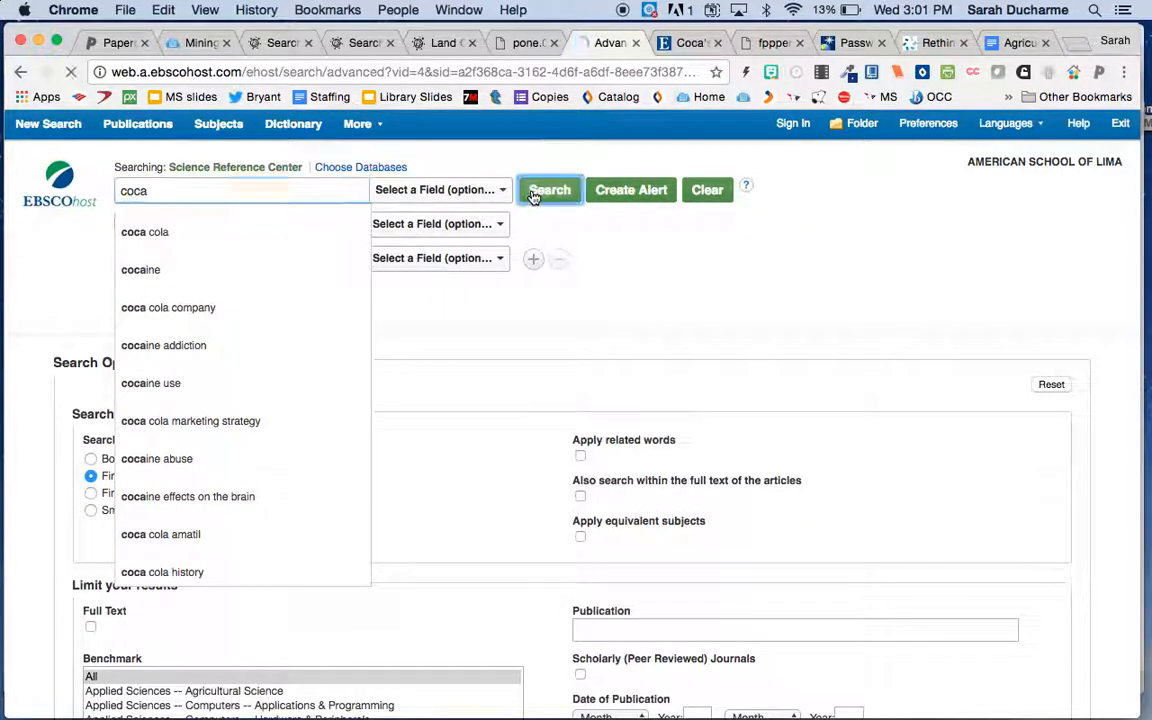
click(535, 193)
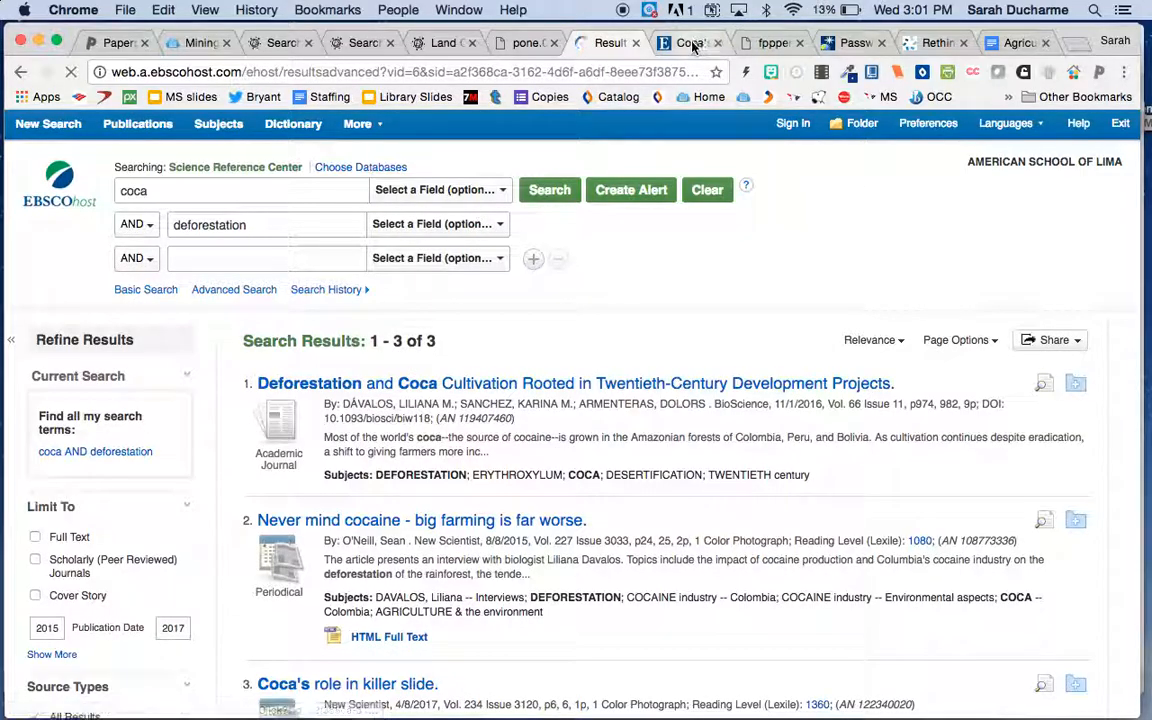
Review the coca deforestation results, open the article "Coca's role in killer slide" and examine its record and available tools
click(688, 46)
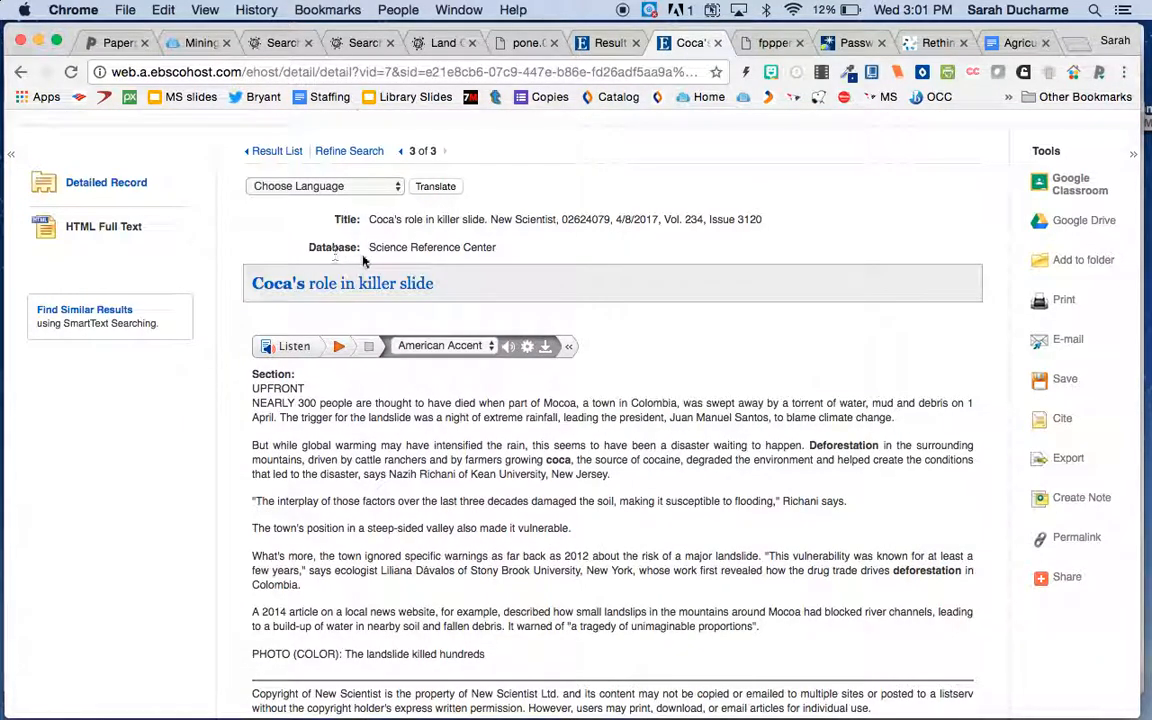
scroll(716, 272, up, 1)
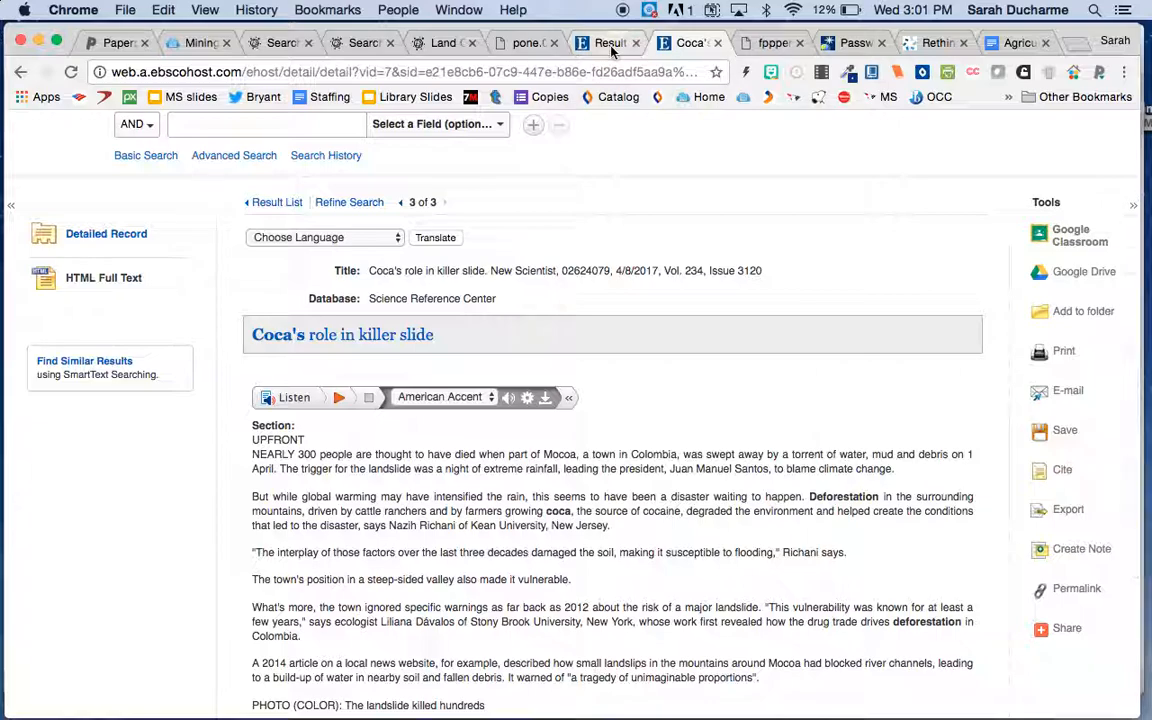
click(612, 44)
scroll(640, 399, down, 3)
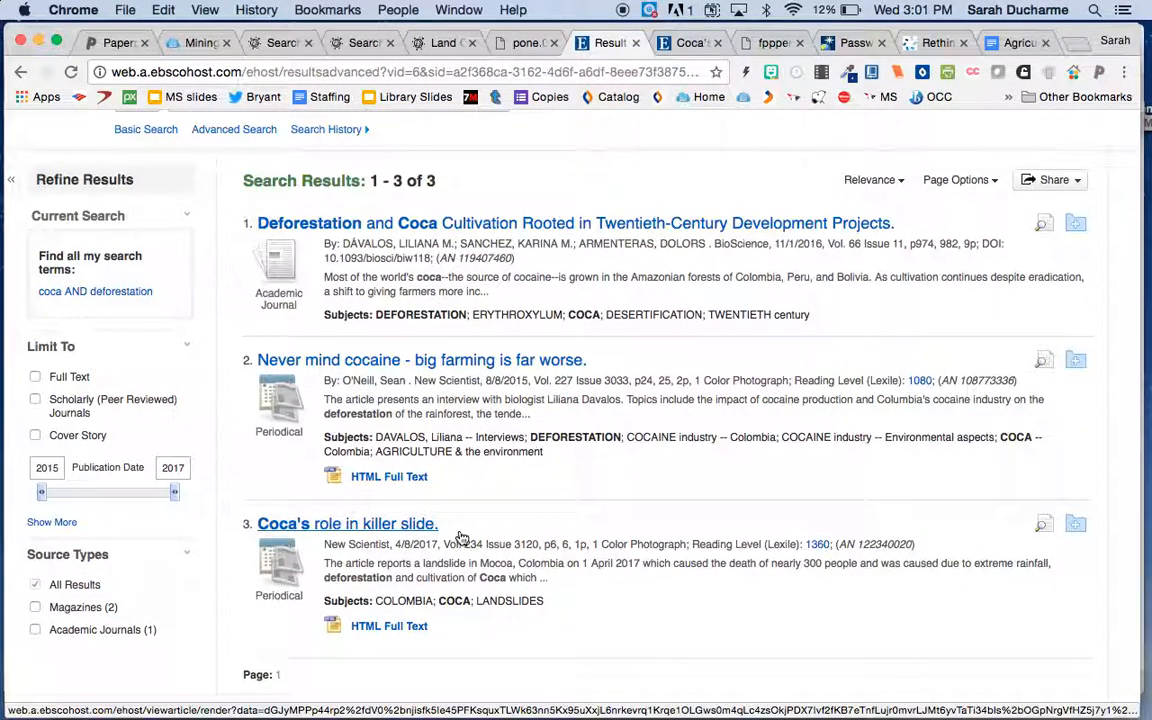
click(405, 527)
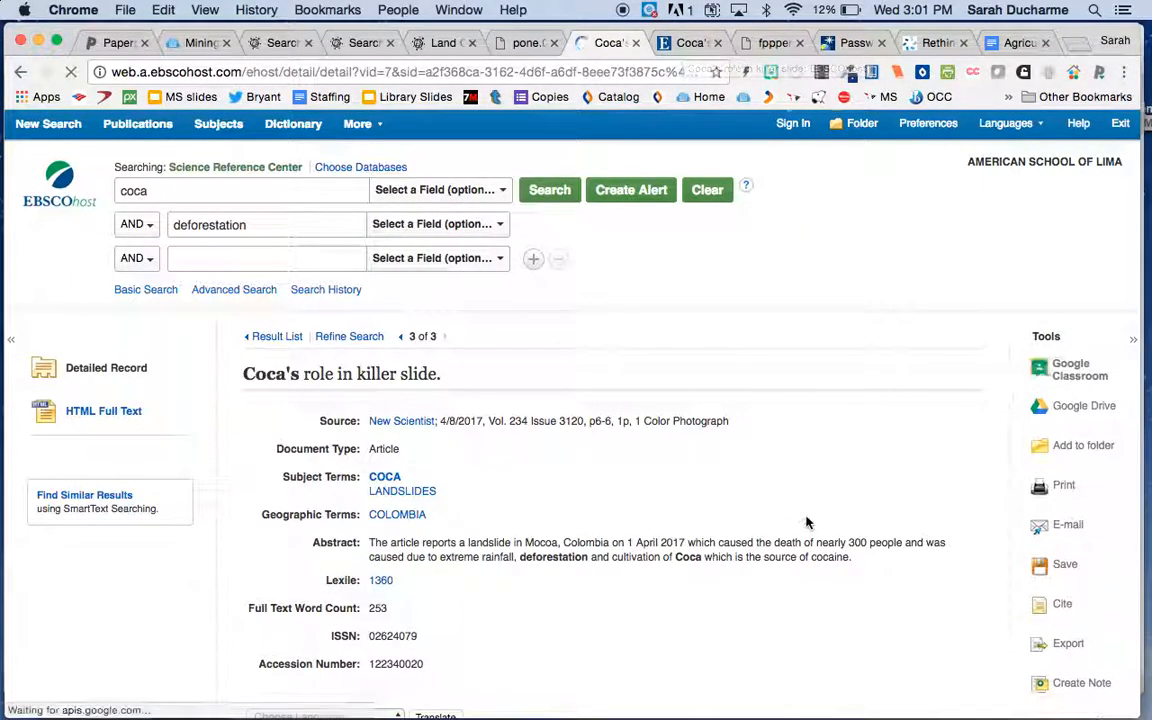
scroll(806, 522, down, 5)
scroll(806, 522, up, 5)
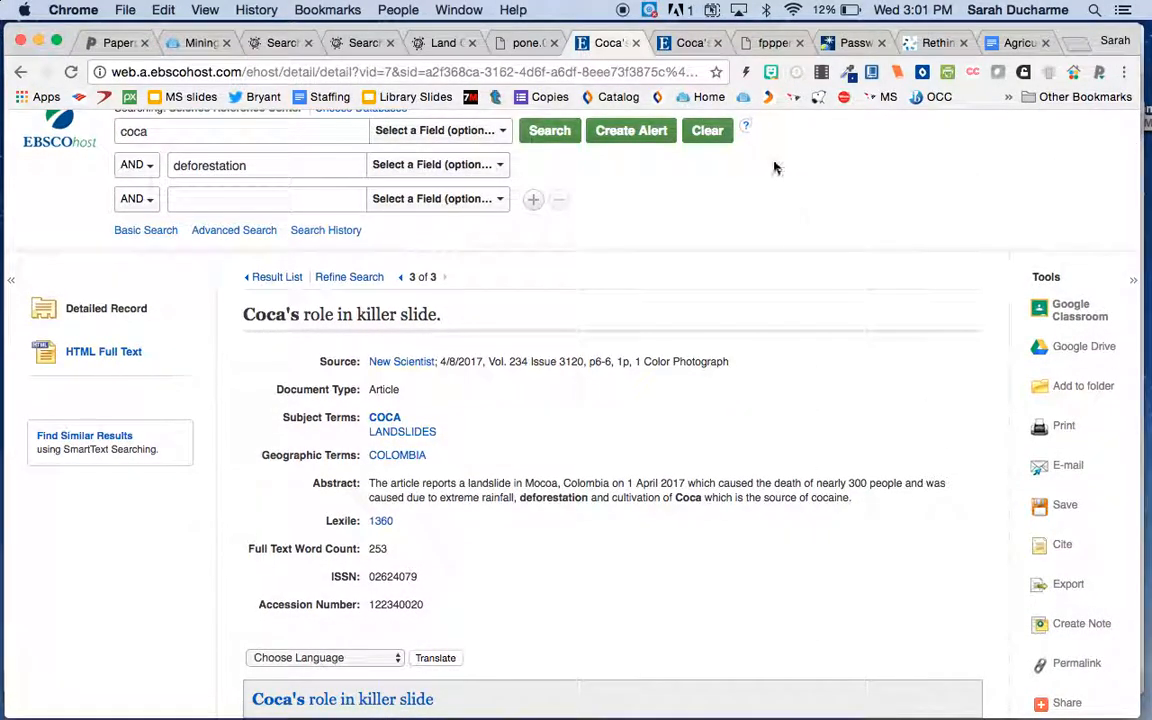
scroll(860, 410, down, 1)
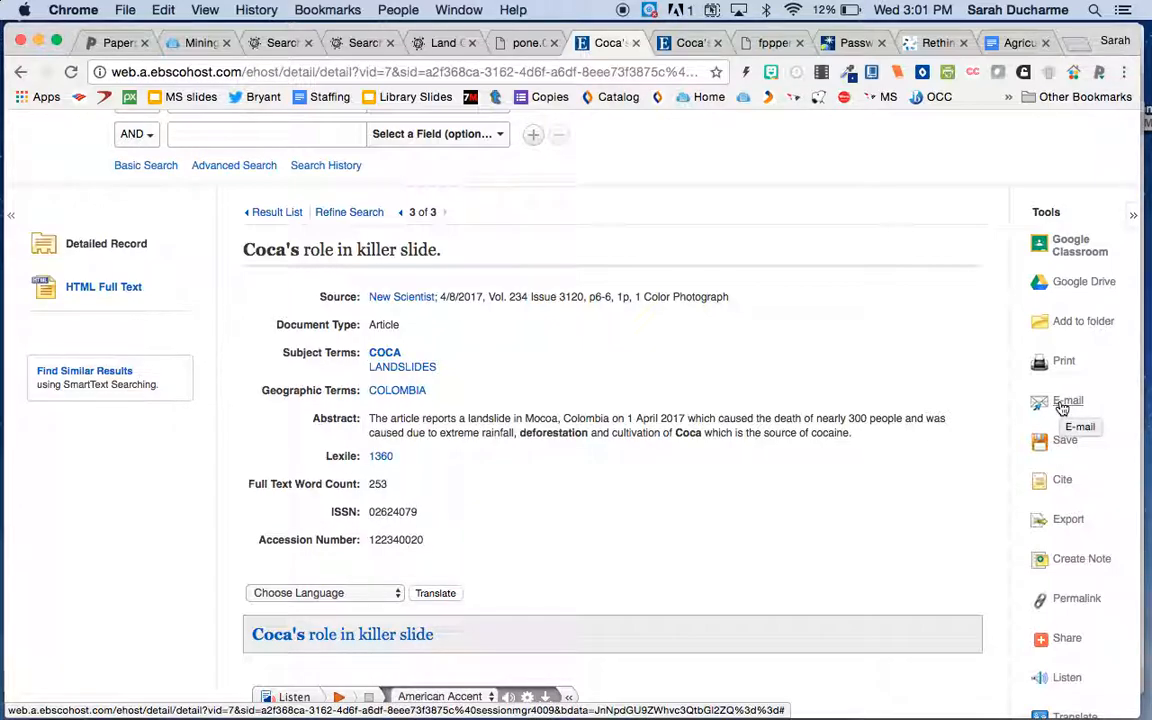
scroll(963, 582, down, 3)
scroll(950, 585, up, 2)
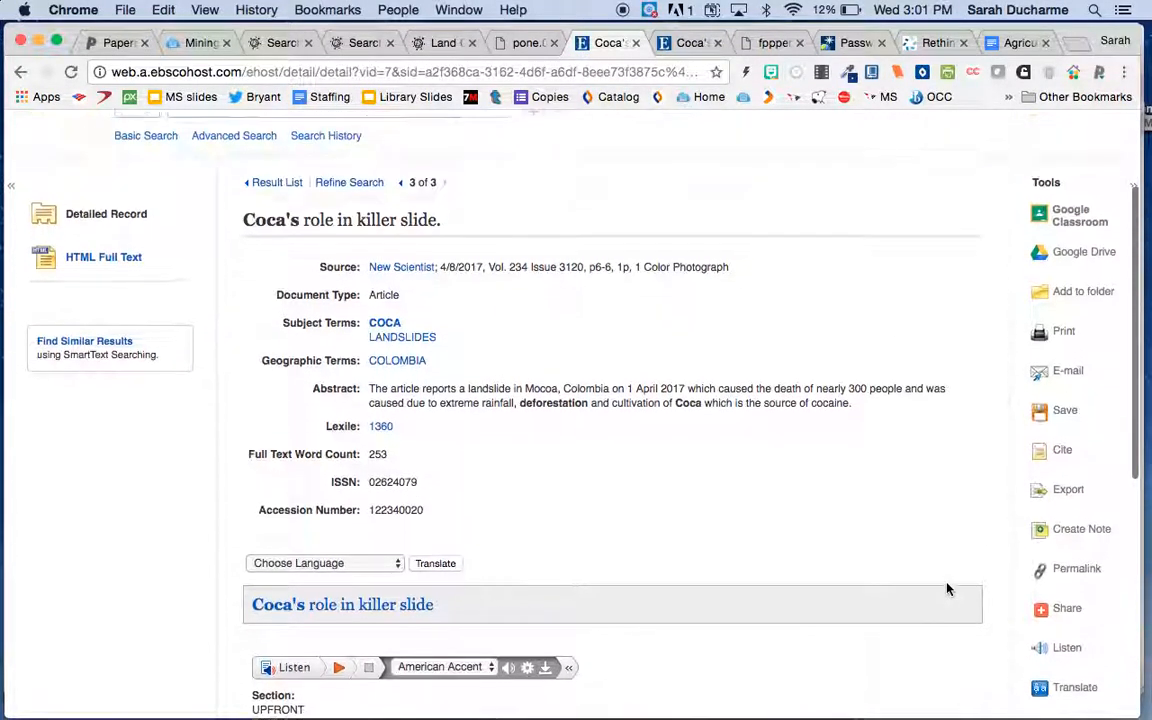
Read the HTML full text of "Coca's role in killer slide" and check its export, save and print options
click(684, 50)
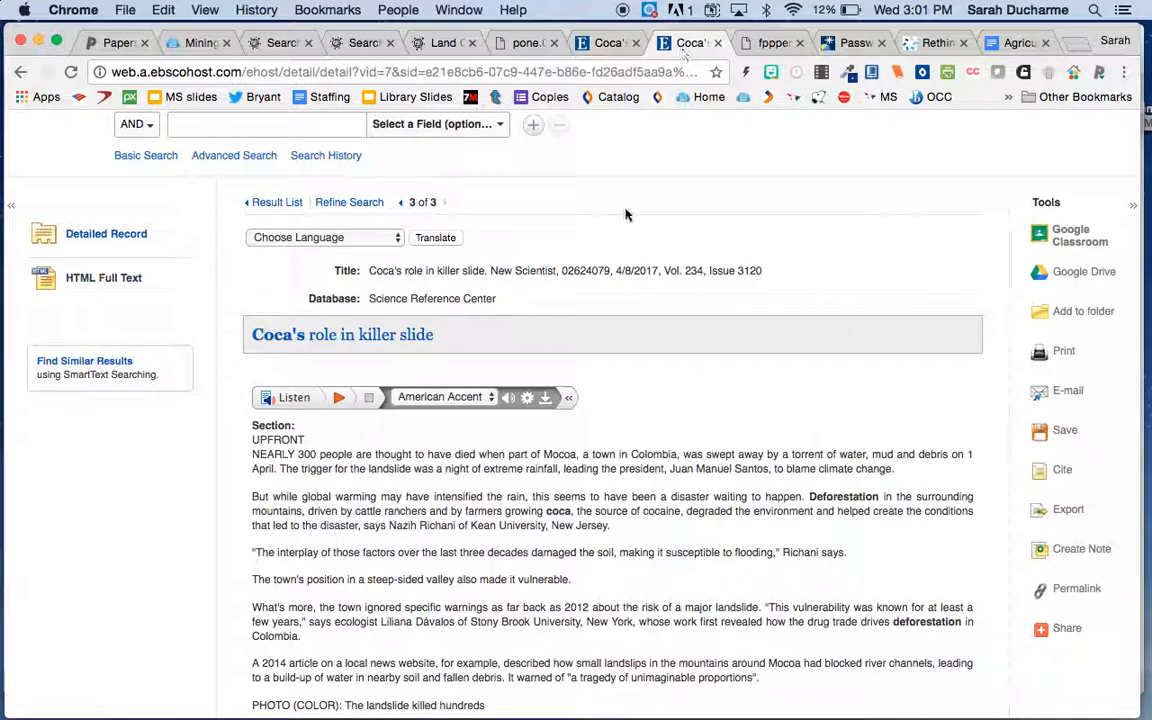
scroll(697, 490, down, 1)
scroll(697, 491, down, 1)
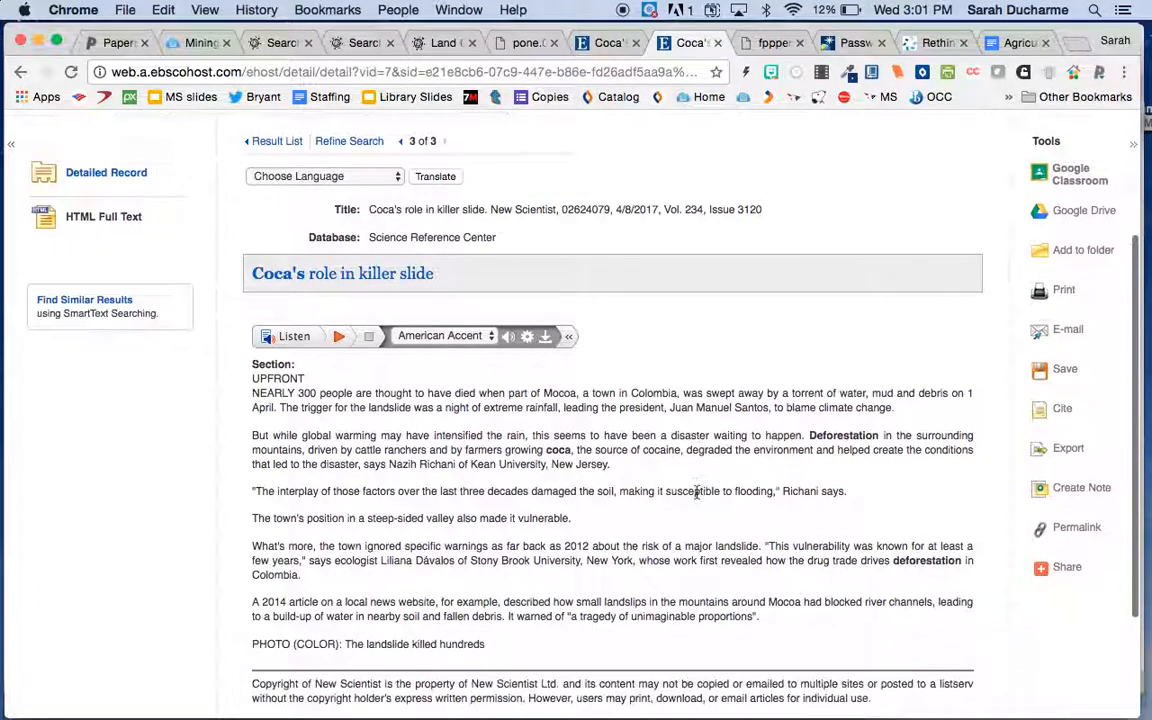
click(1066, 450)
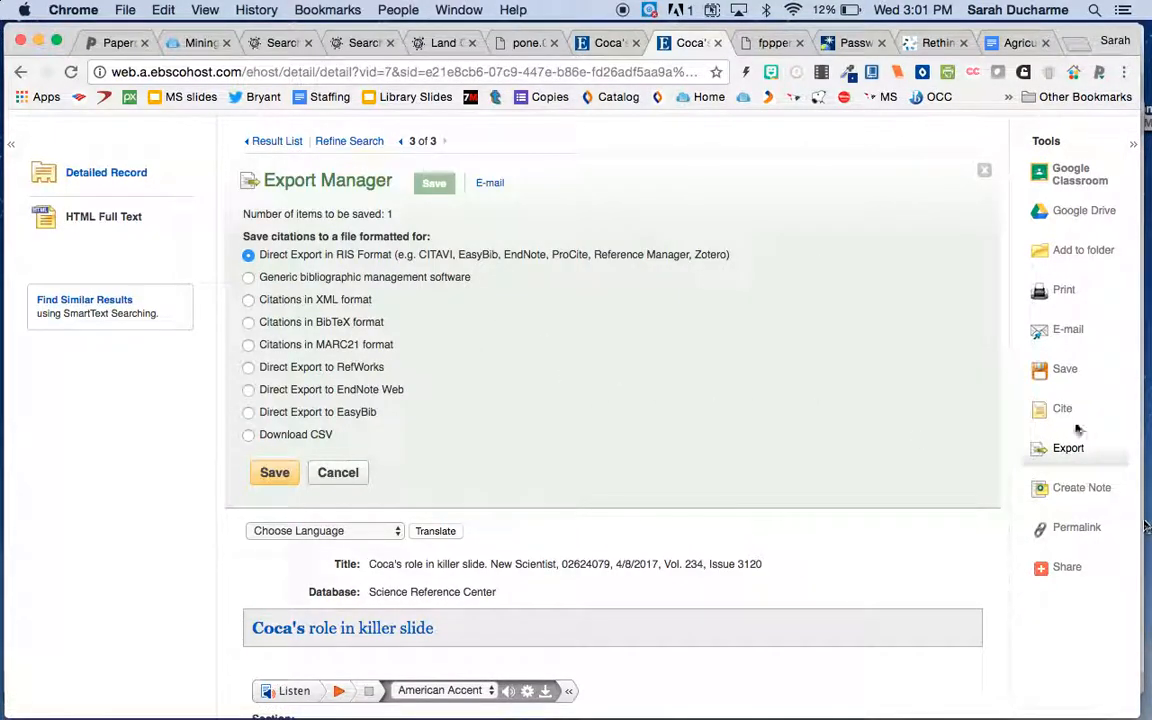
click(1058, 372)
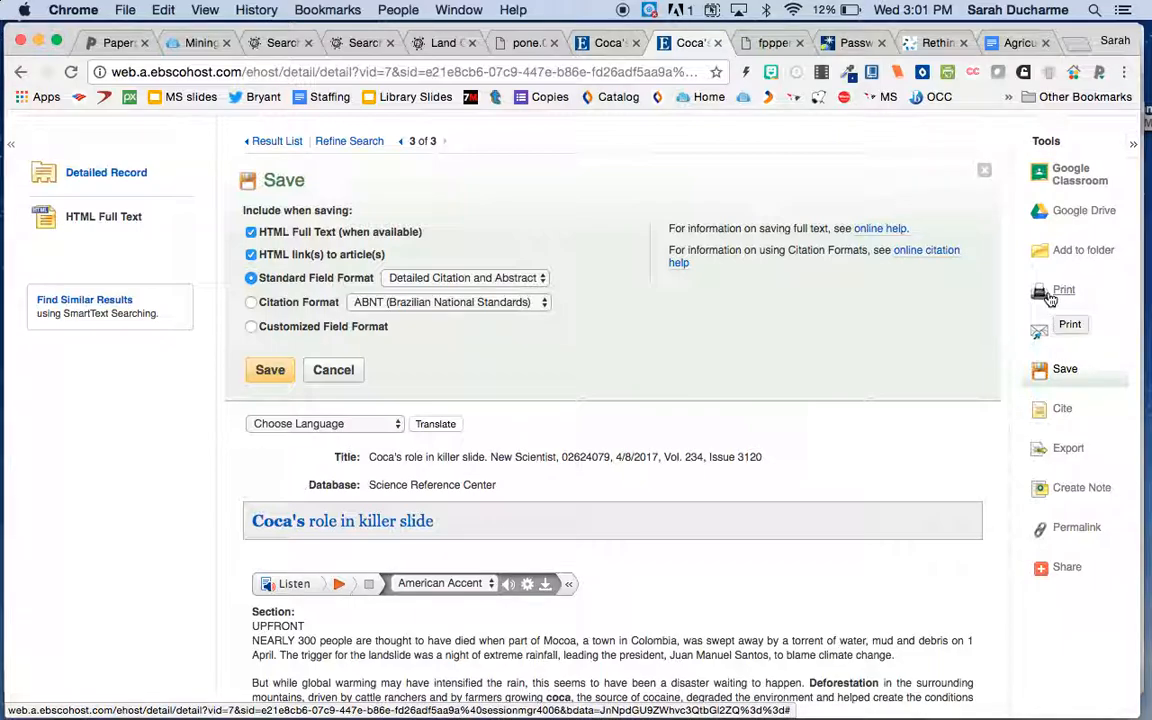
click(1049, 299)
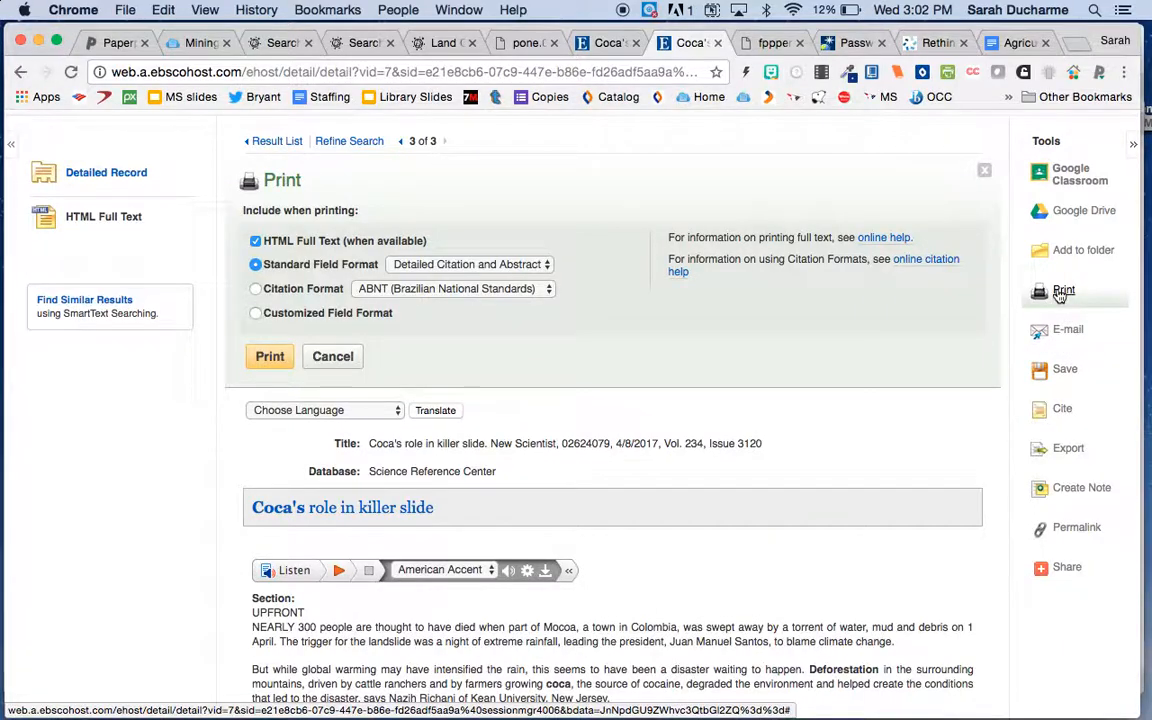
click(1058, 293)
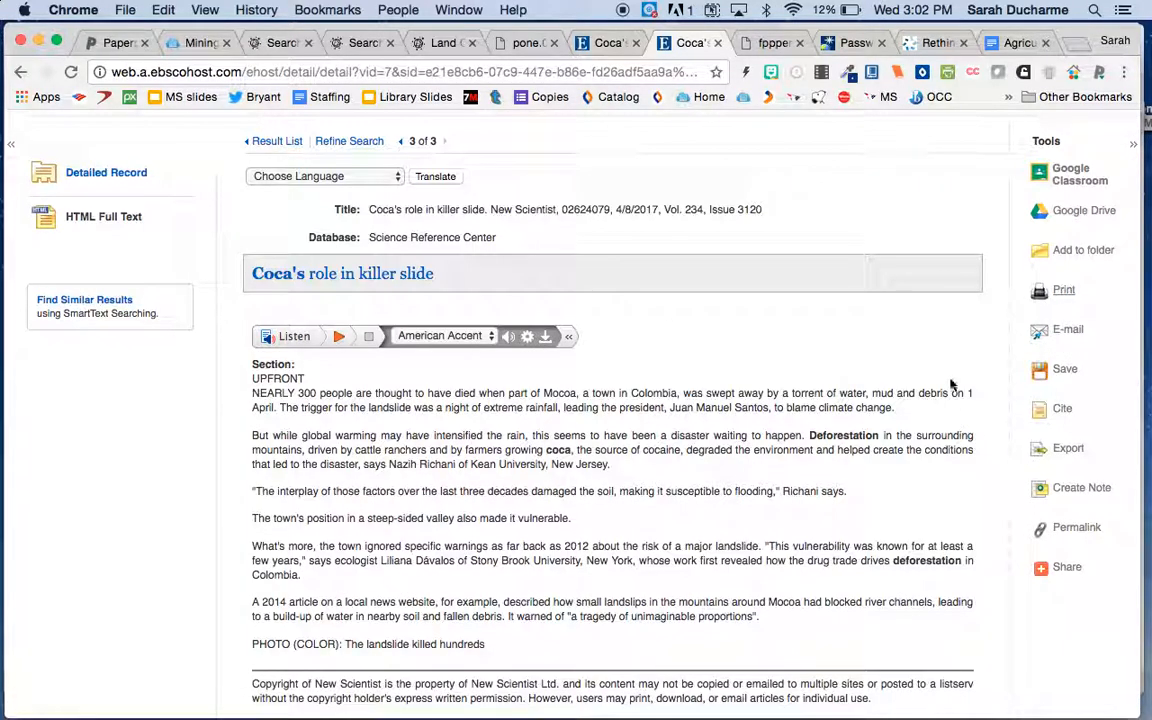
scroll(793, 470, up, 5)
scroll(828, 535, down, 4)
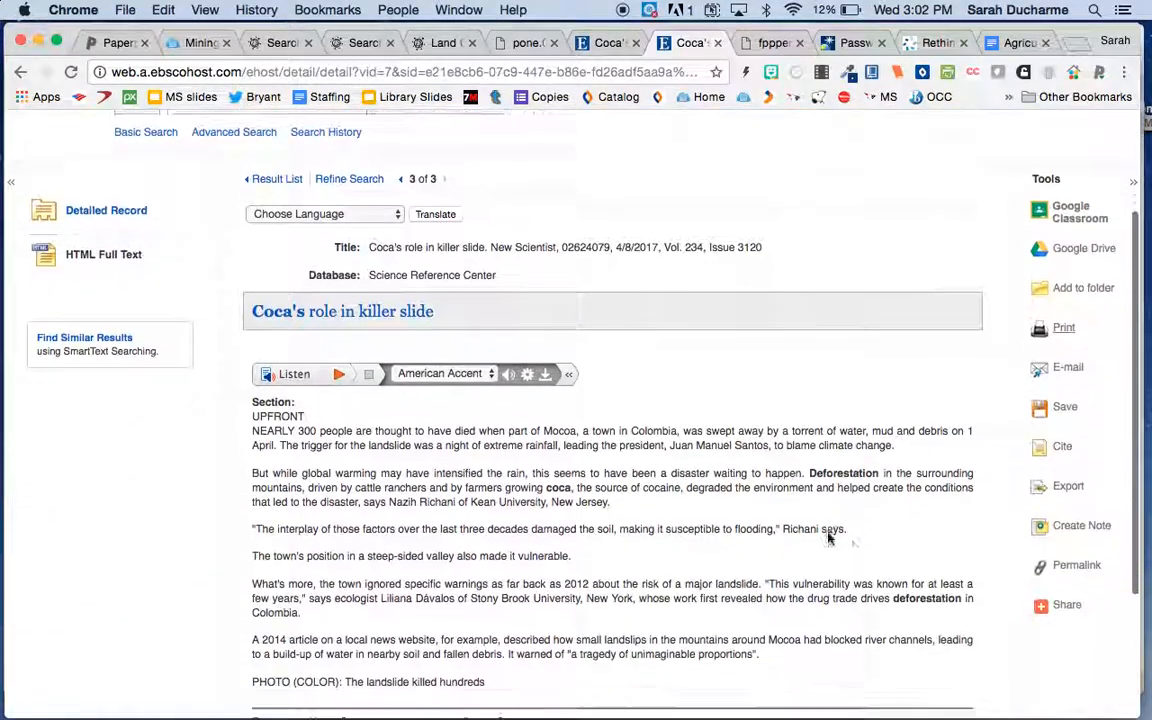
Save the print version of the EBSCO article to the Desktop as a PDF named EBSCOhost
click(1062, 310)
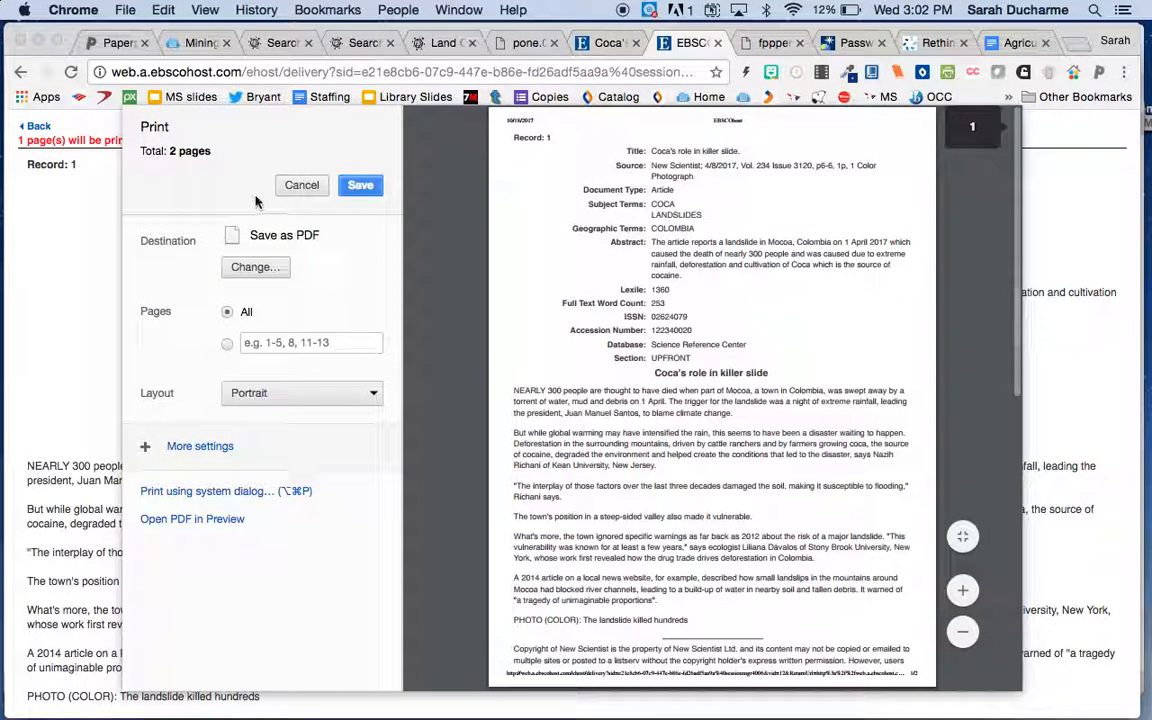
click(255, 267)
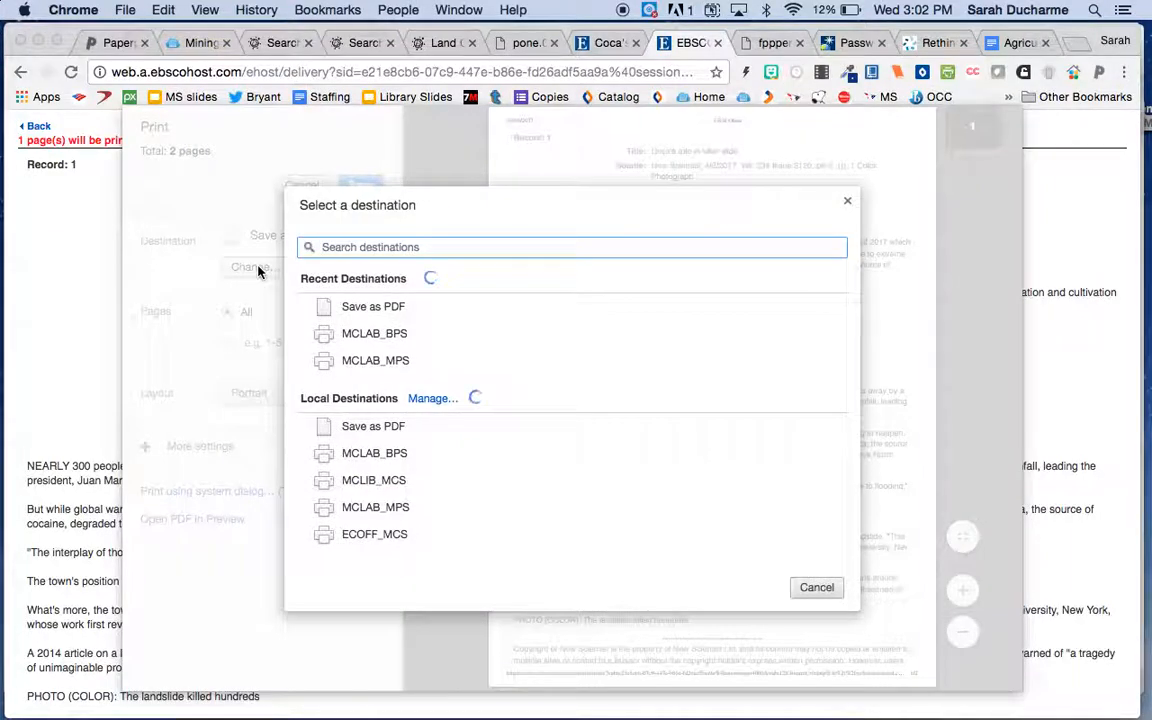
click(370, 298)
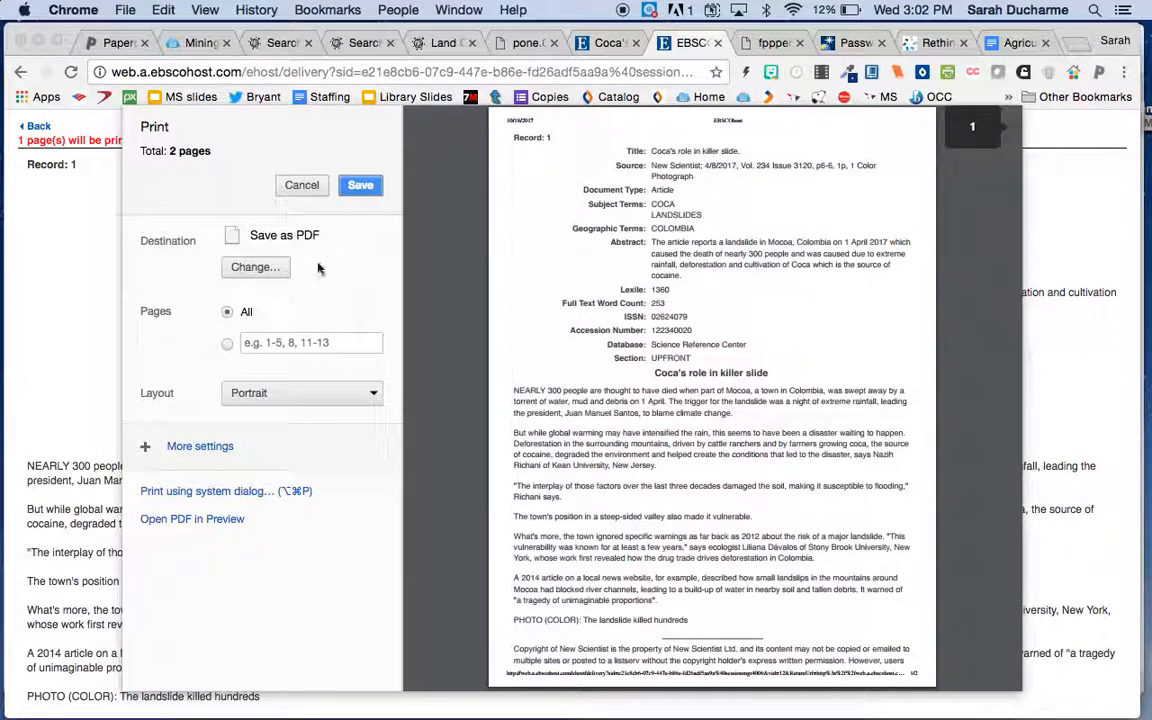
click(362, 188)
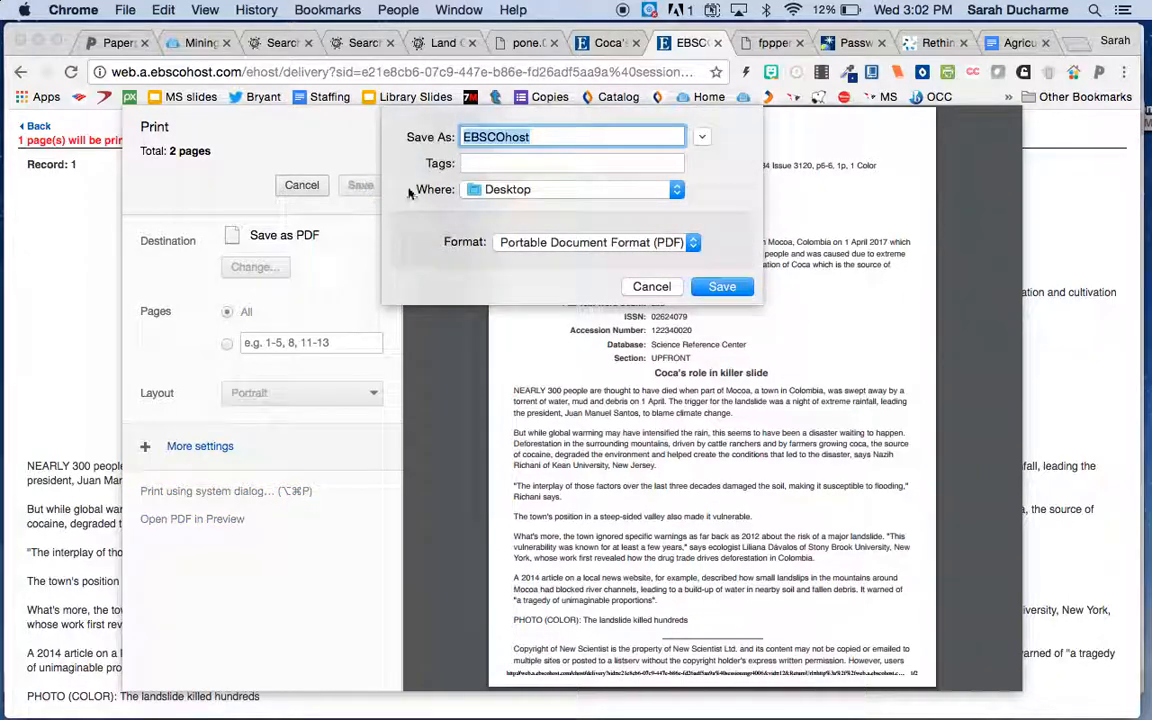
click(720, 287)
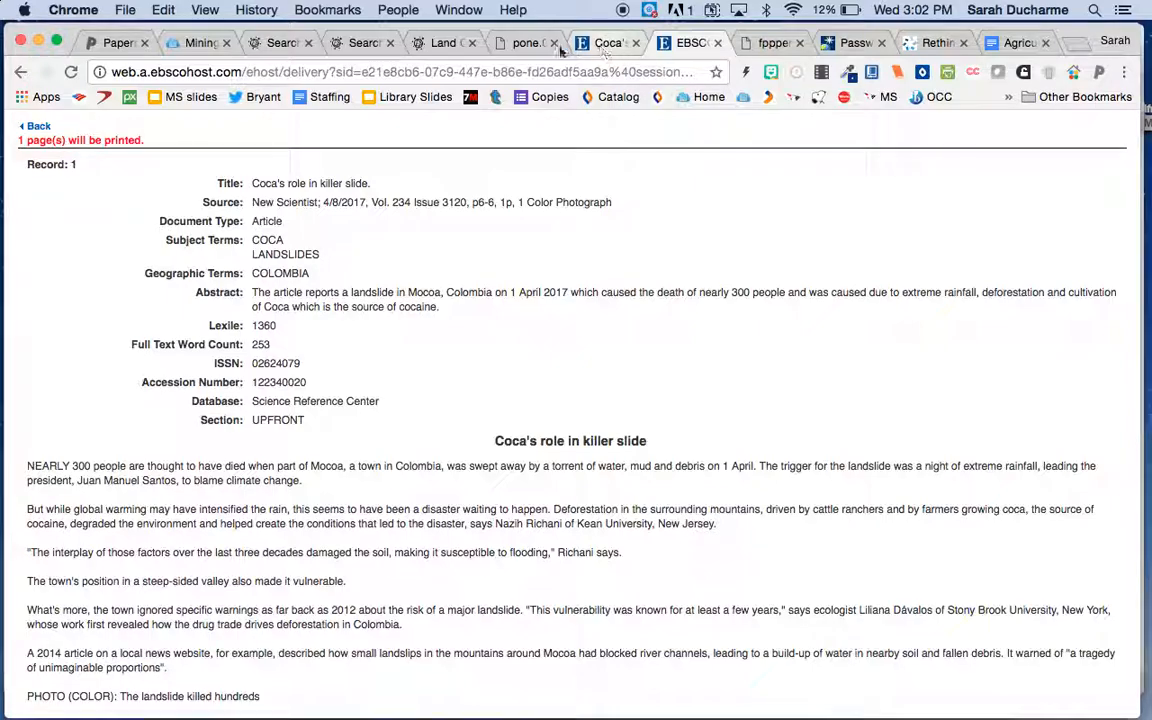
click(116, 43)
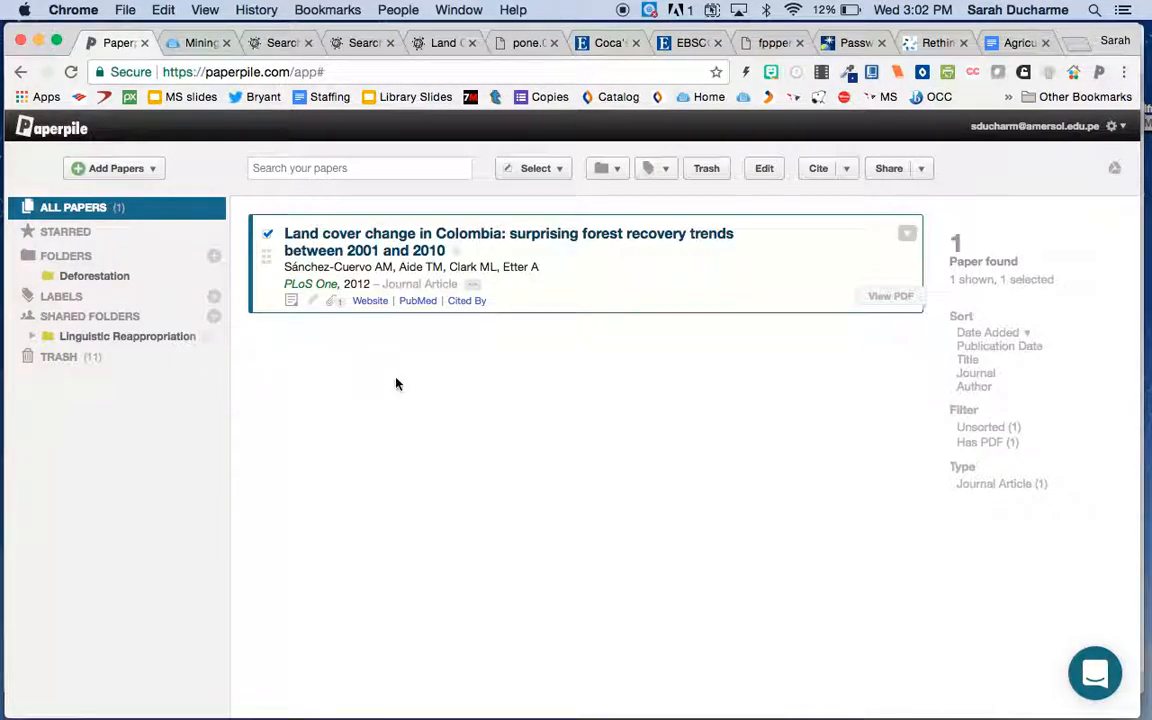
click(145, 170)
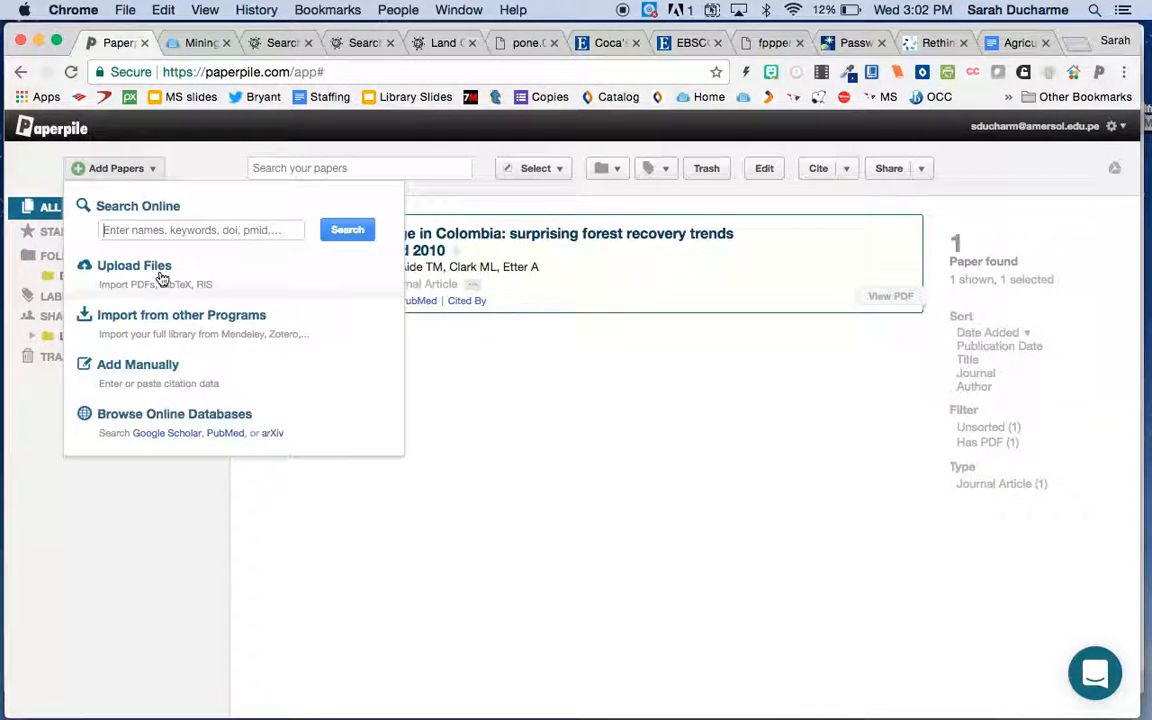
click(160, 272)
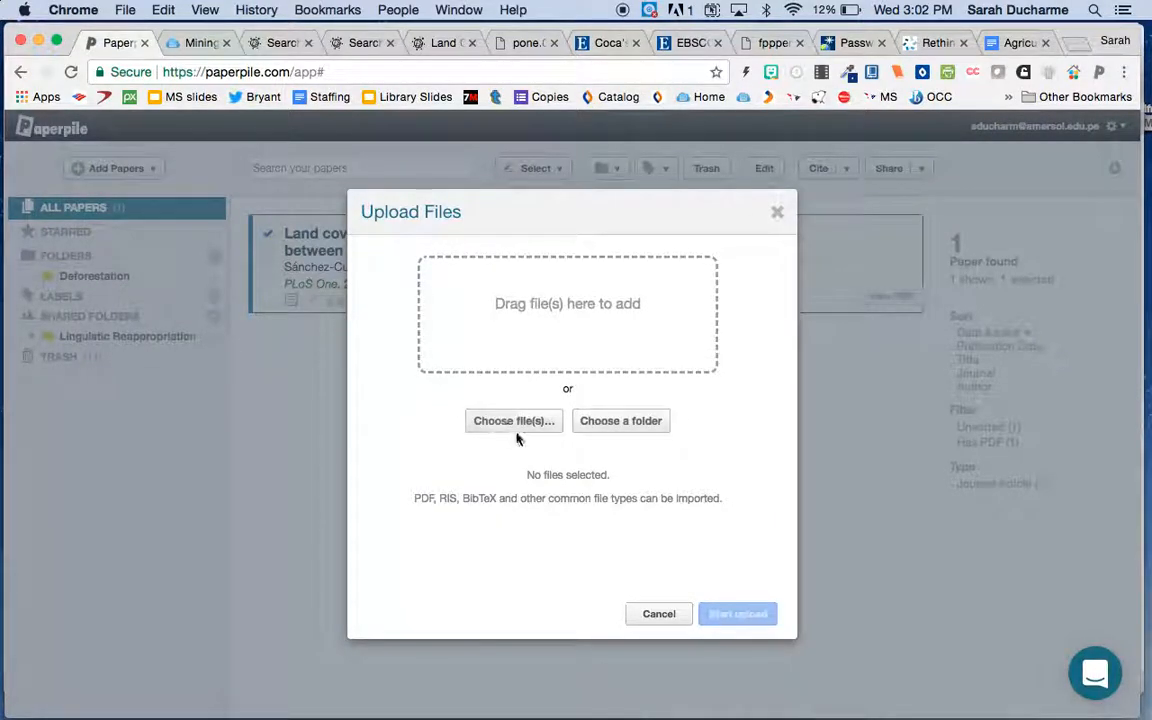
Copy the title "Coca's role in killer slide" from the article's detailed record in EBSCO
click(609, 44)
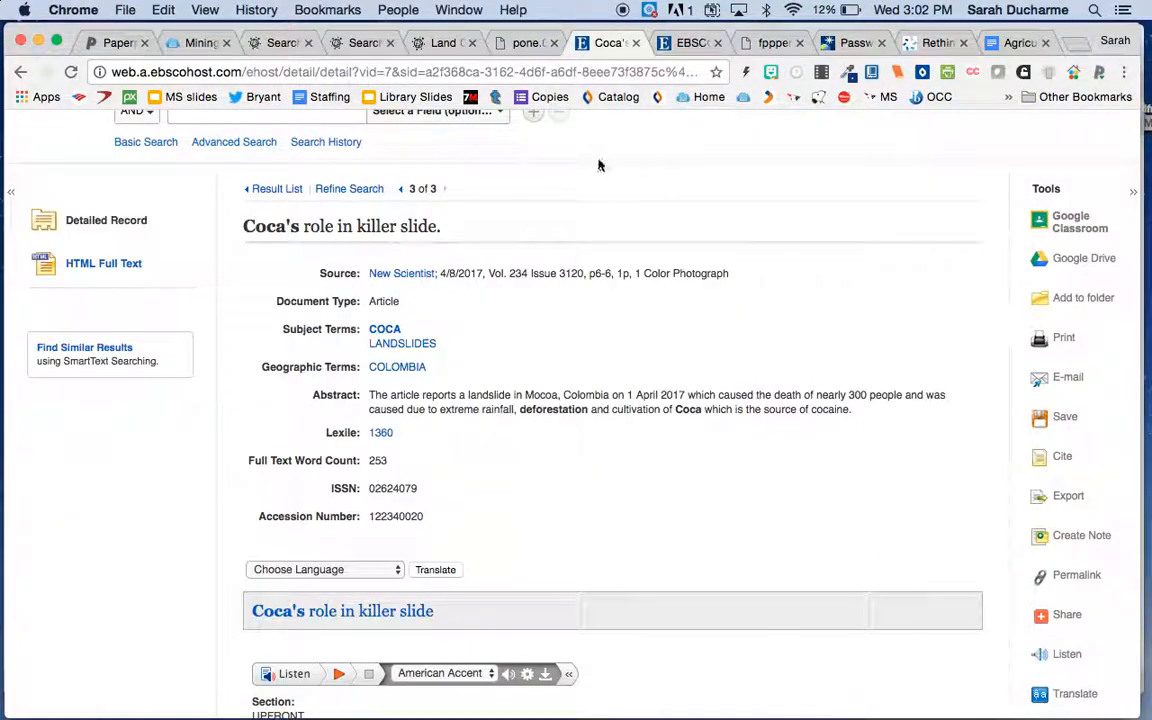
drag(430, 222, 232, 232)
key(super+c)
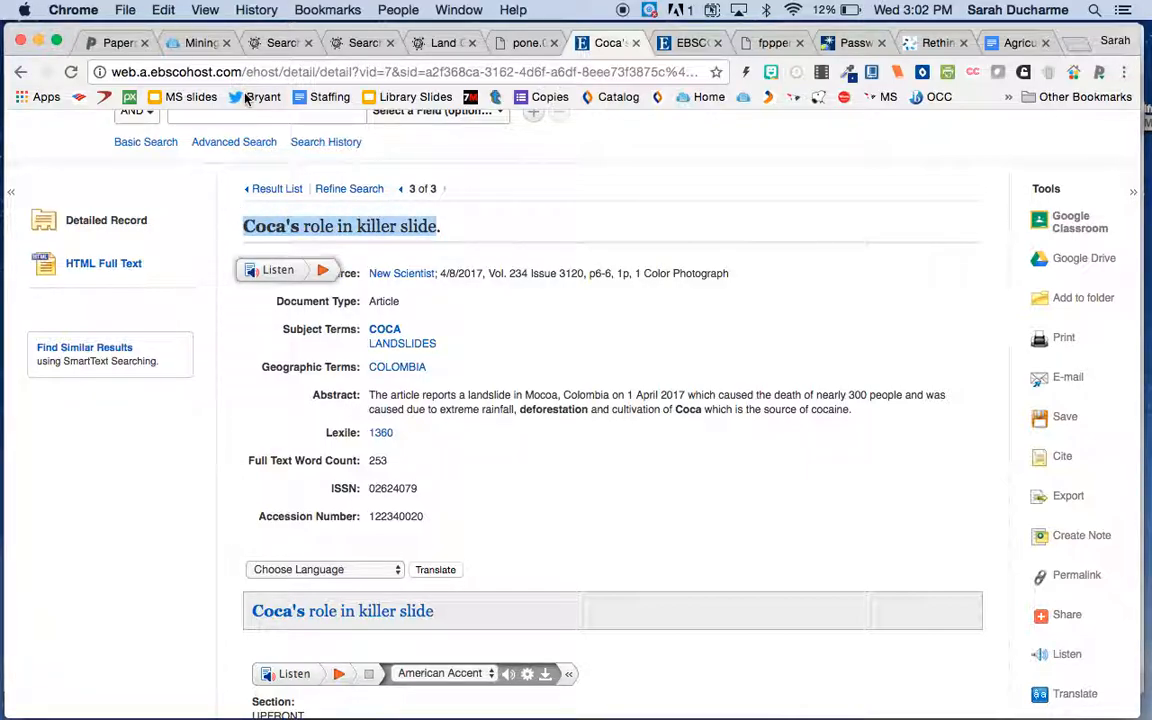
In Paperpile, search online for "Coca's role in killer slide" and add the New Scientist 2017 entry to the library
click(118, 43)
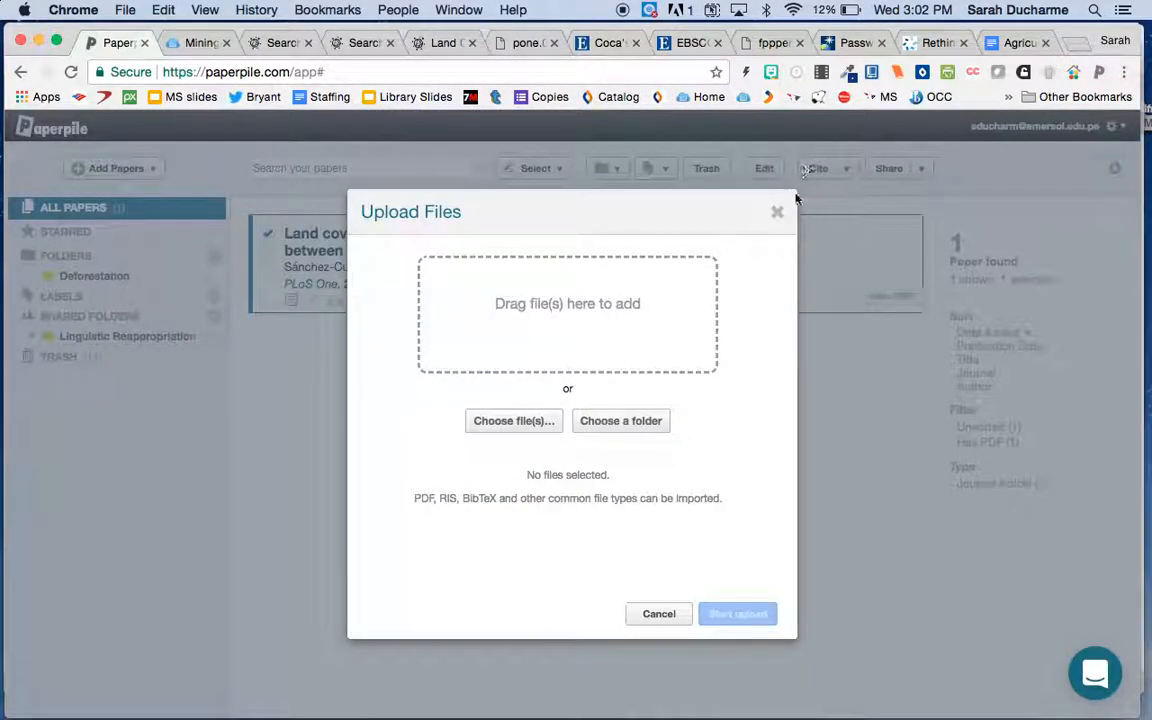
click(777, 212)
click(146, 170)
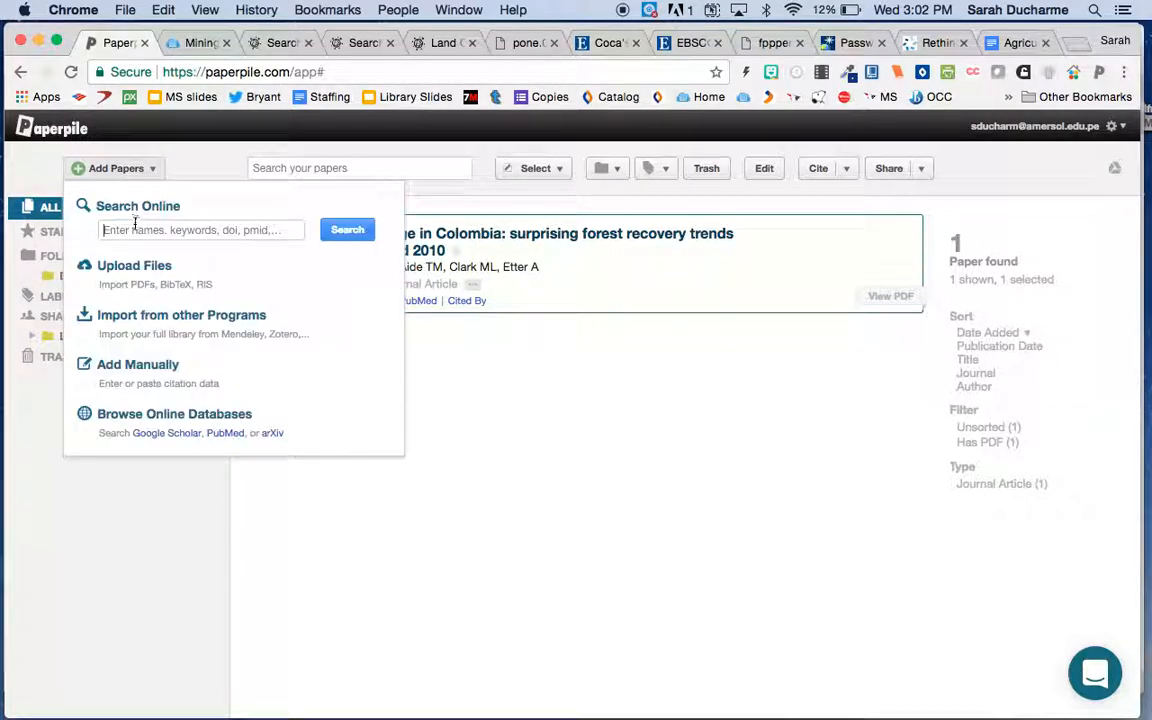
click(135, 232)
key(super+v)
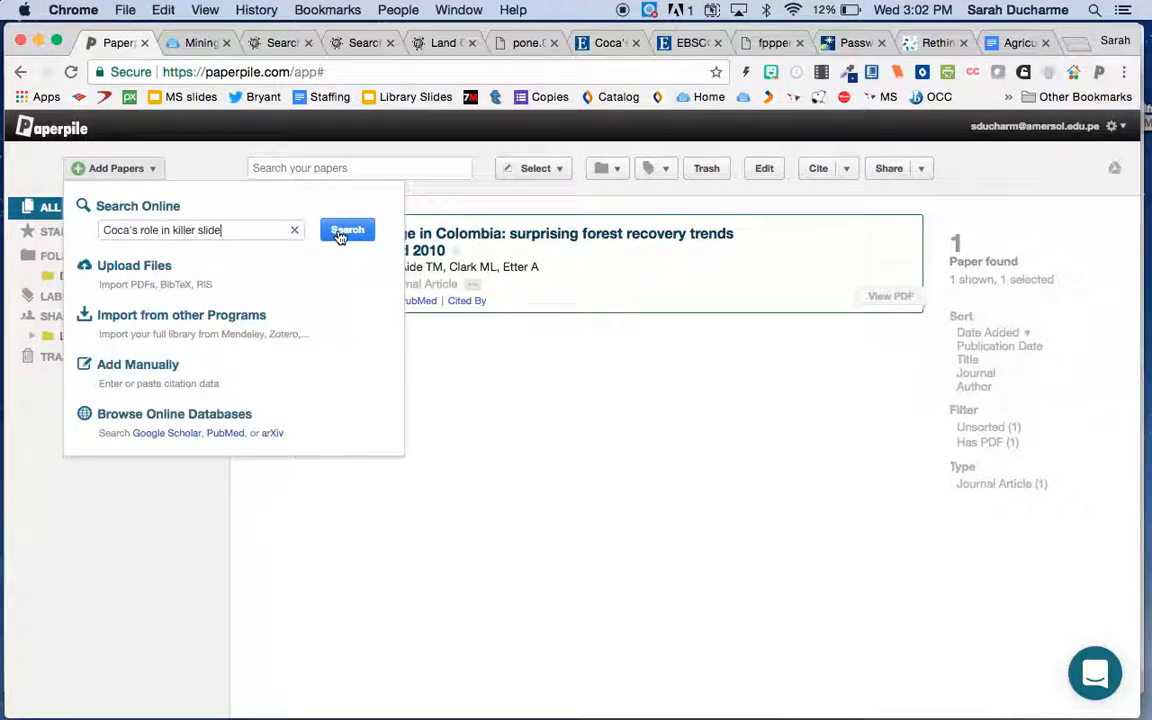
click(340, 232)
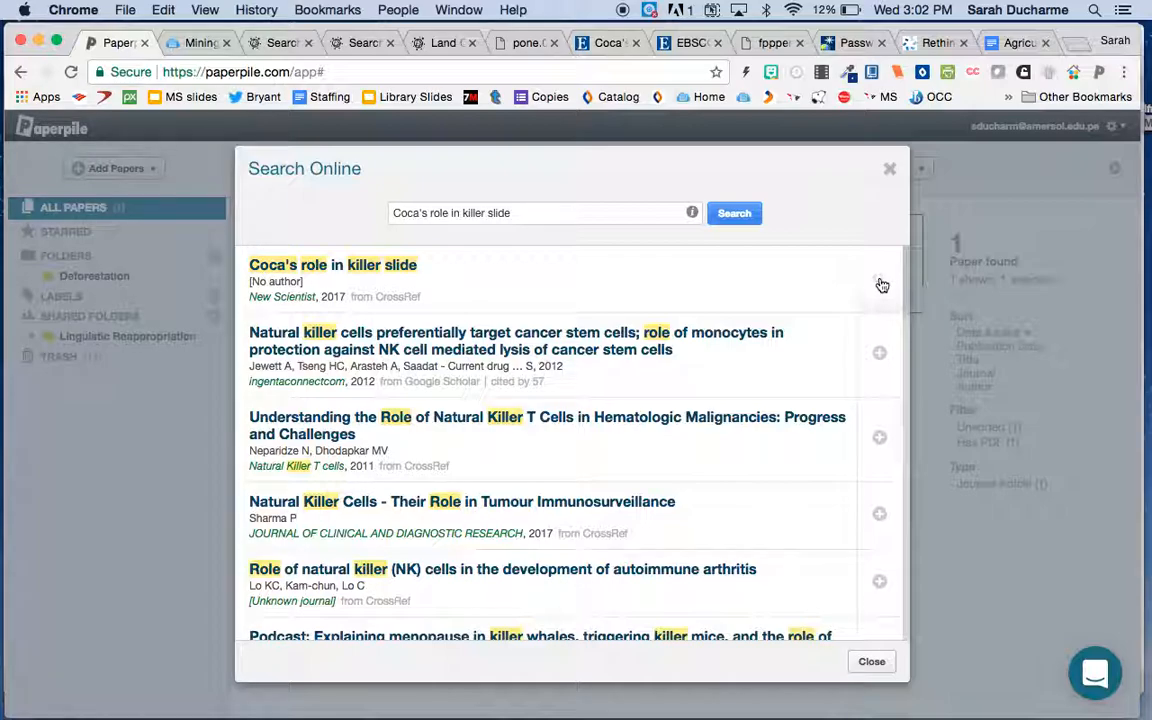
click(889, 169)
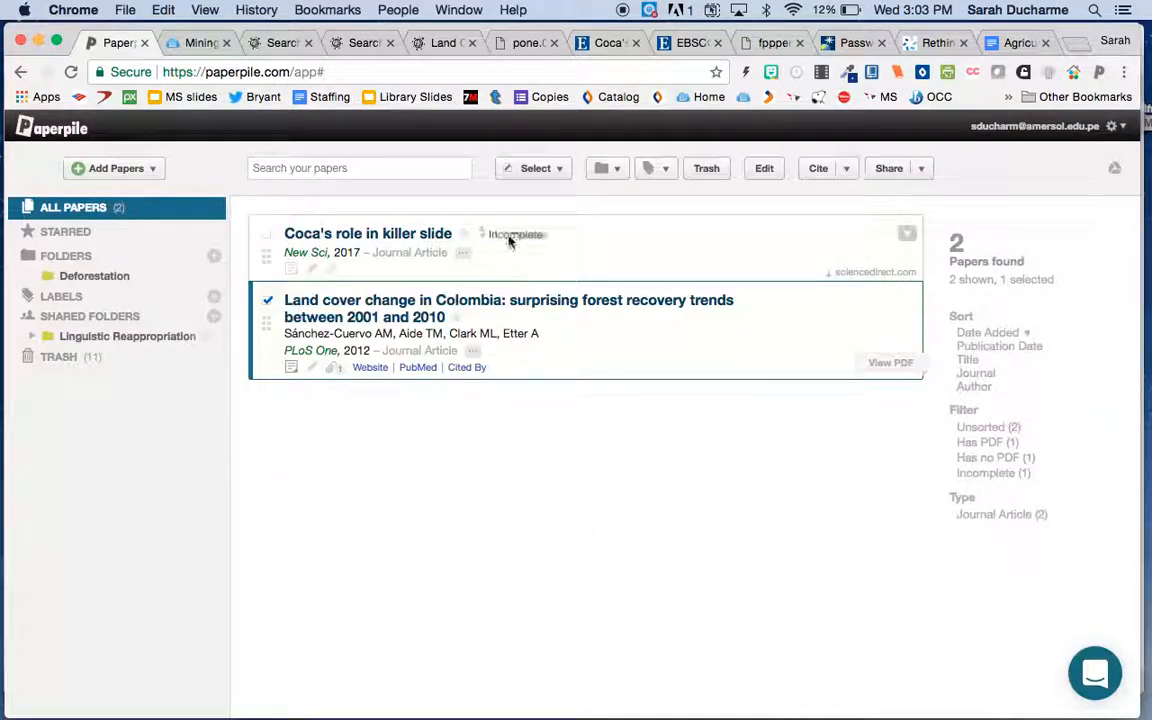
mouse_move(494, 236)
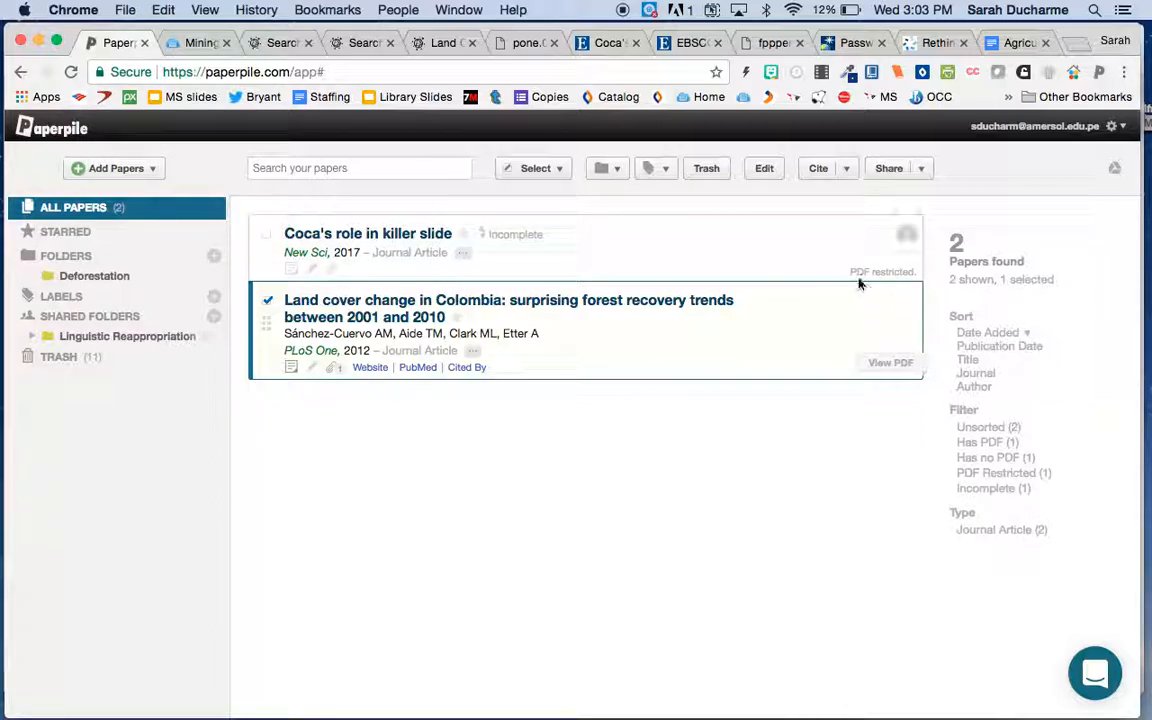
mouse_move(888, 279)
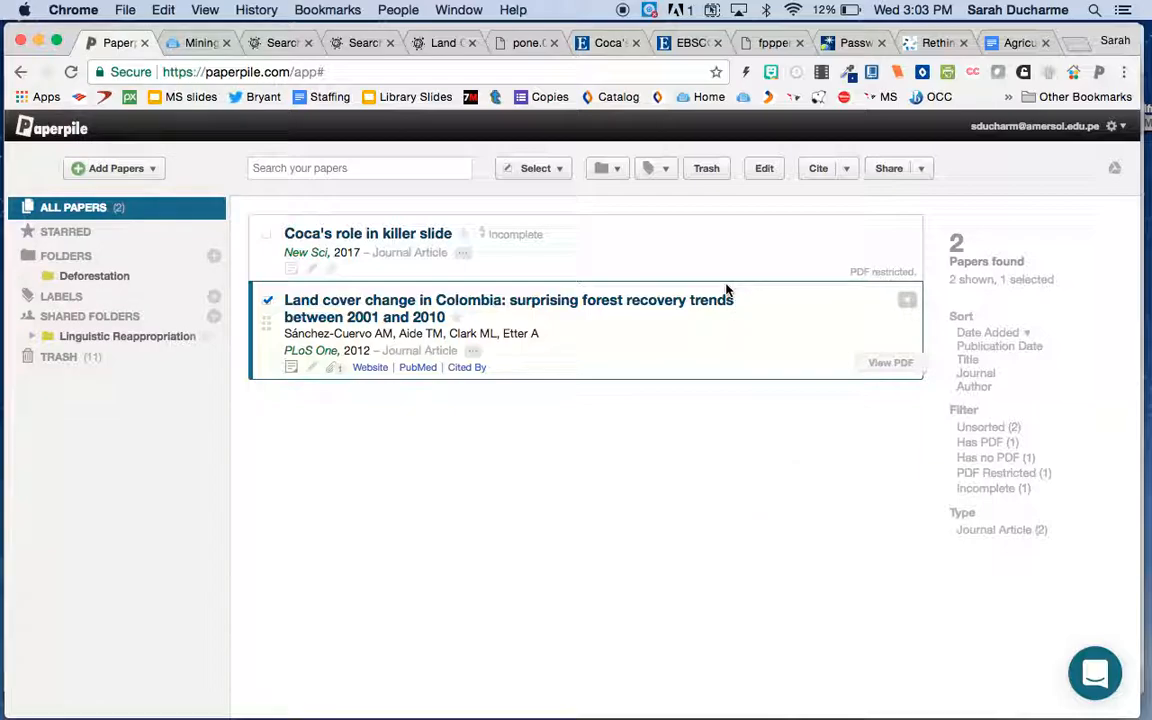
Upload the file "Coca's role in killer slide_ EBSCOhost.pdf" from the Desktop to the Paperpile library
click(605, 48)
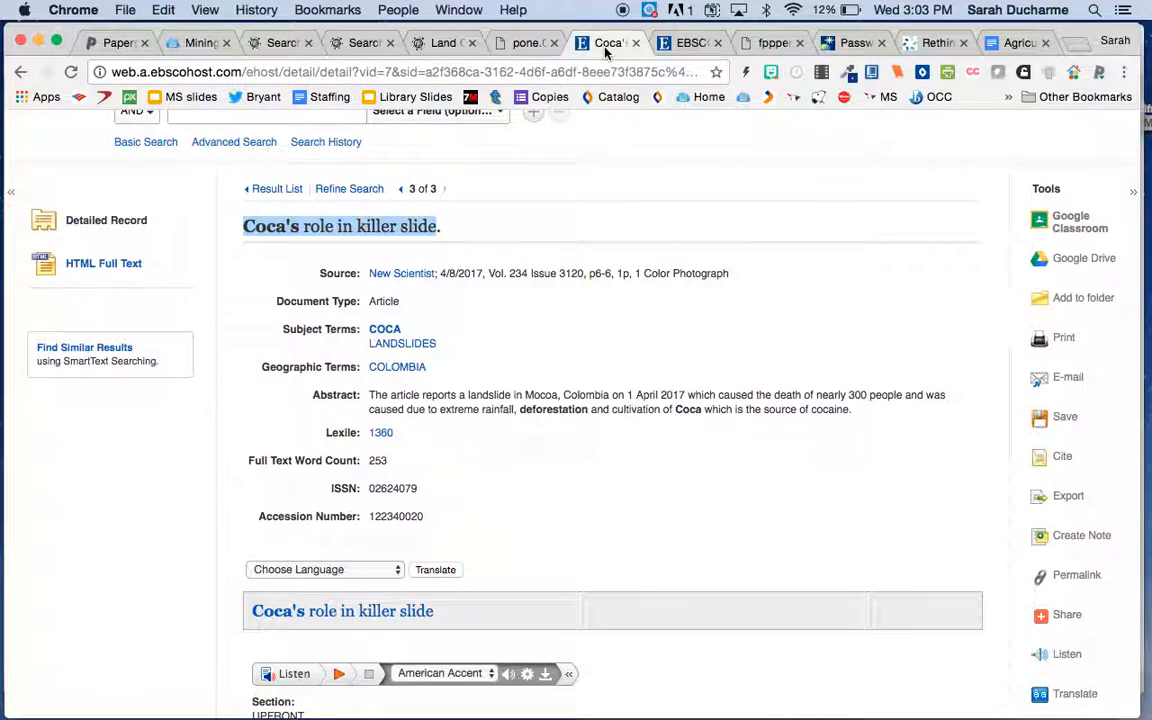
click(100, 43)
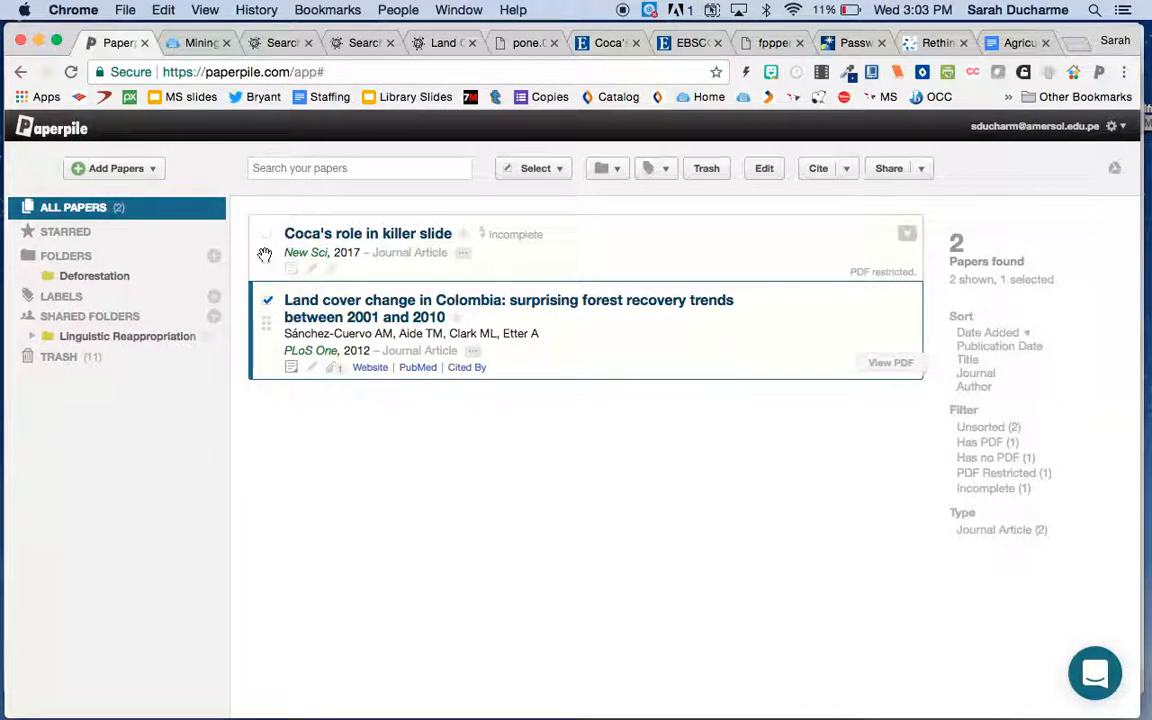
click(145, 175)
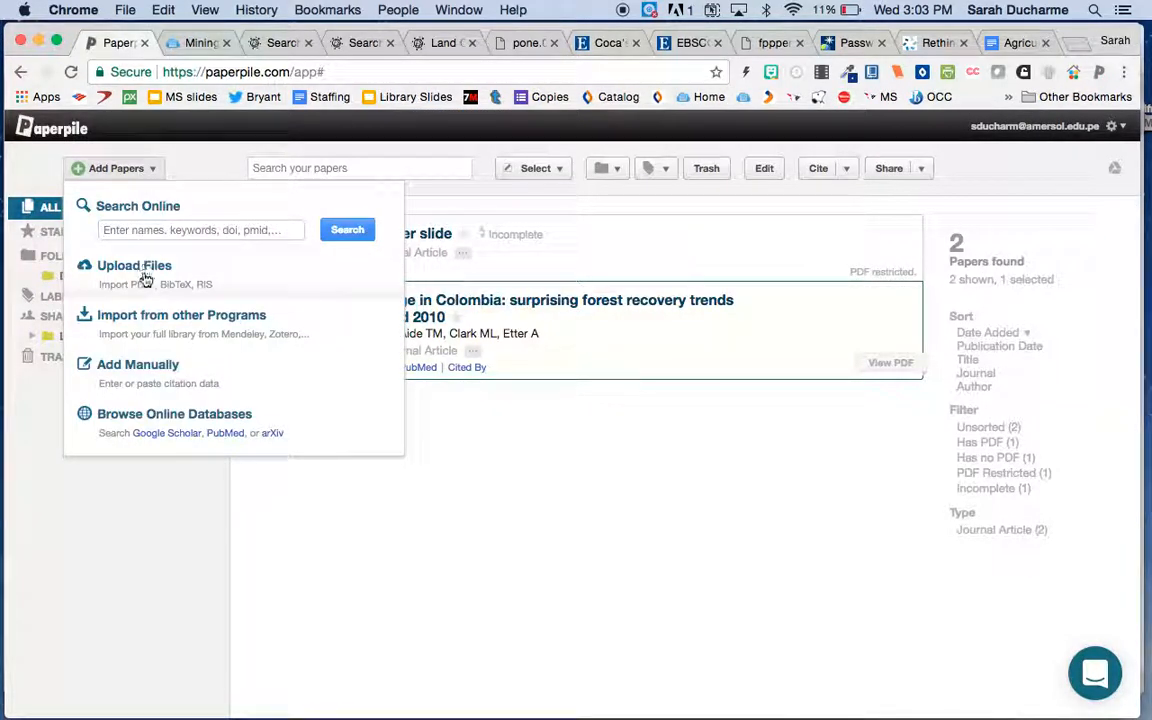
click(143, 275)
click(491, 422)
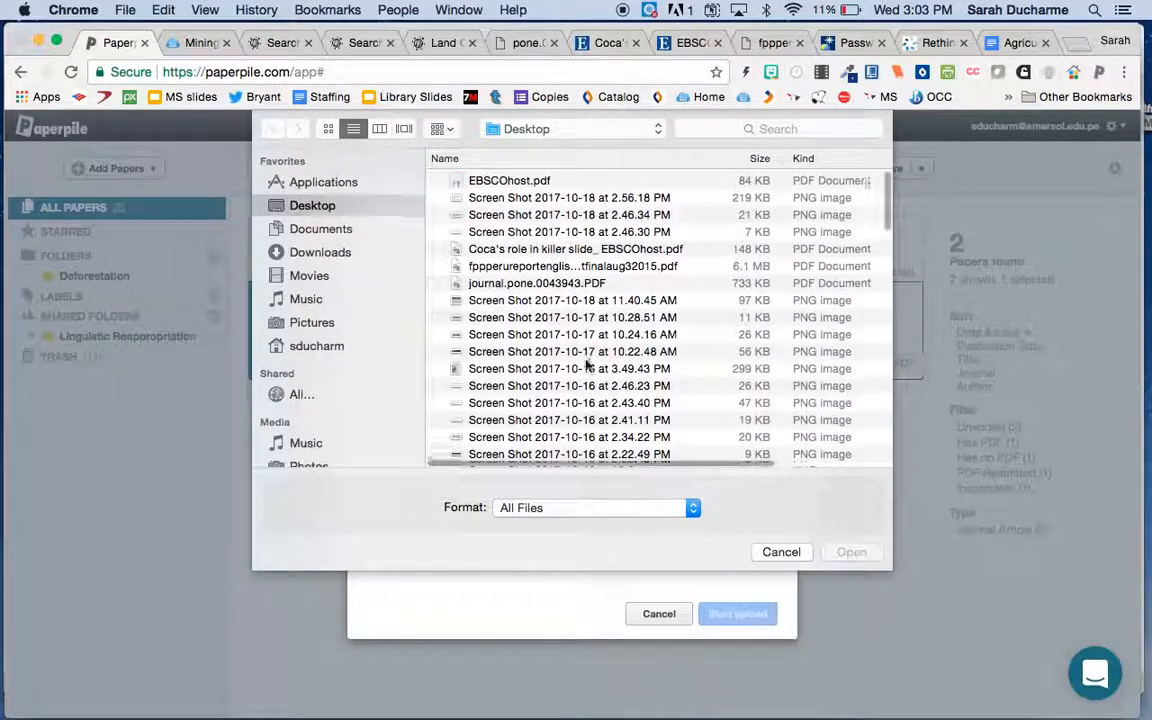
click(543, 183)
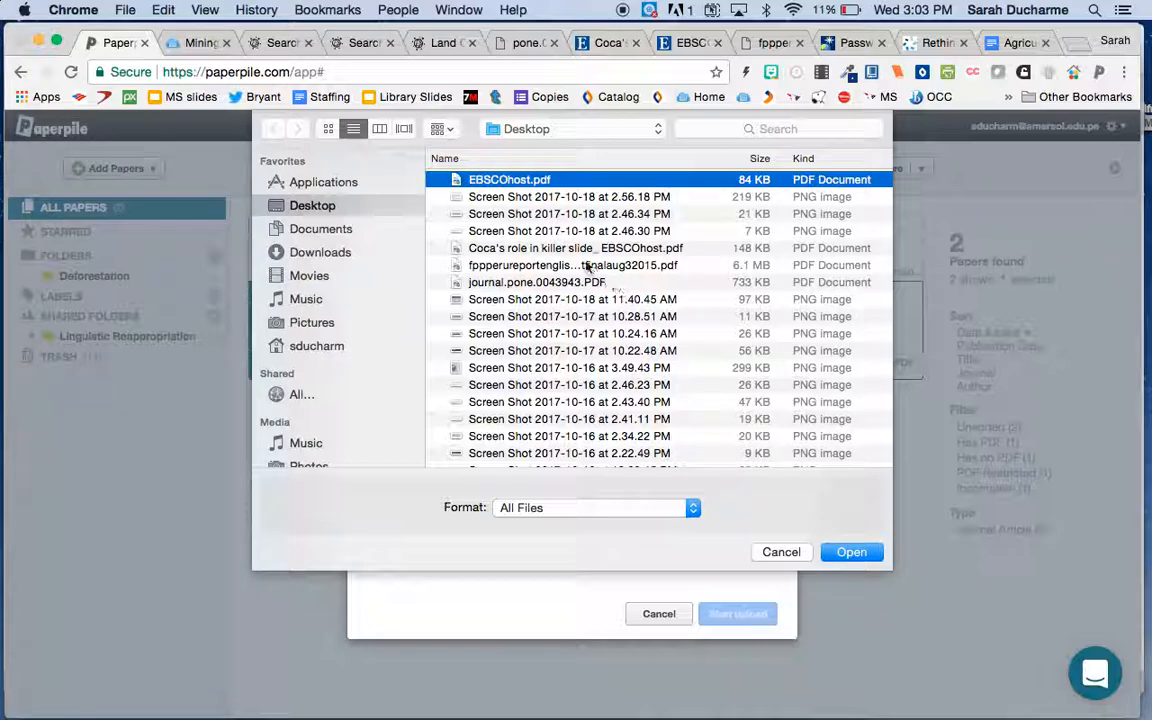
click(578, 249)
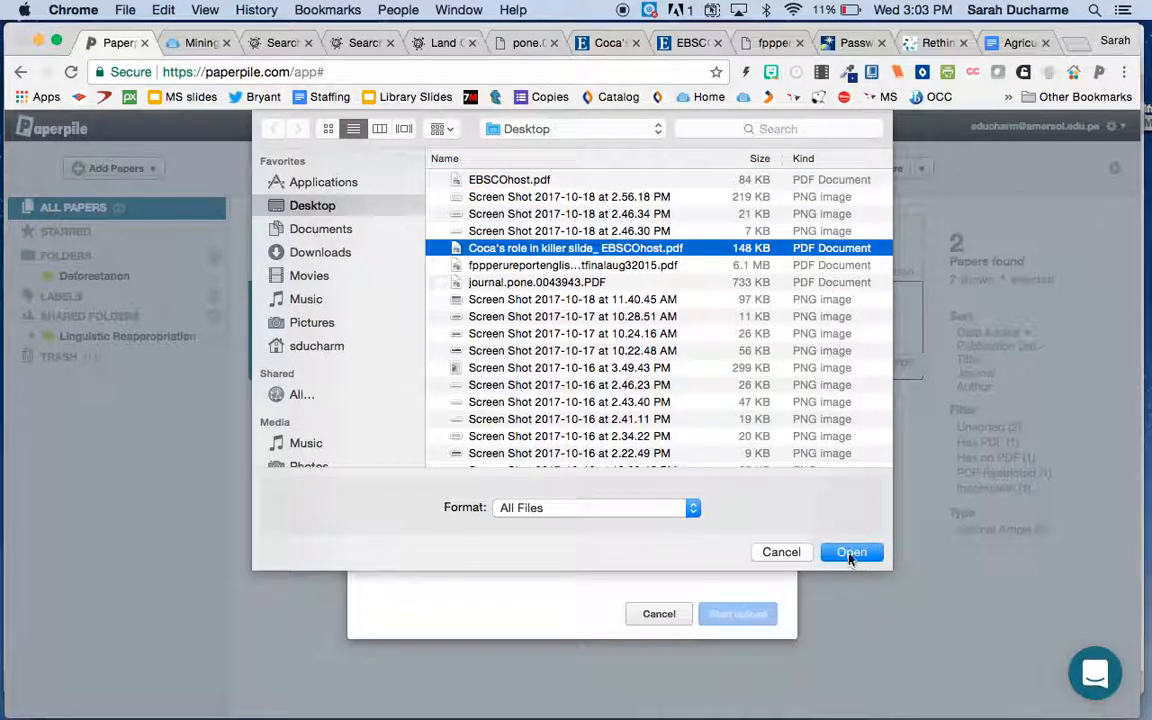
click(849, 556)
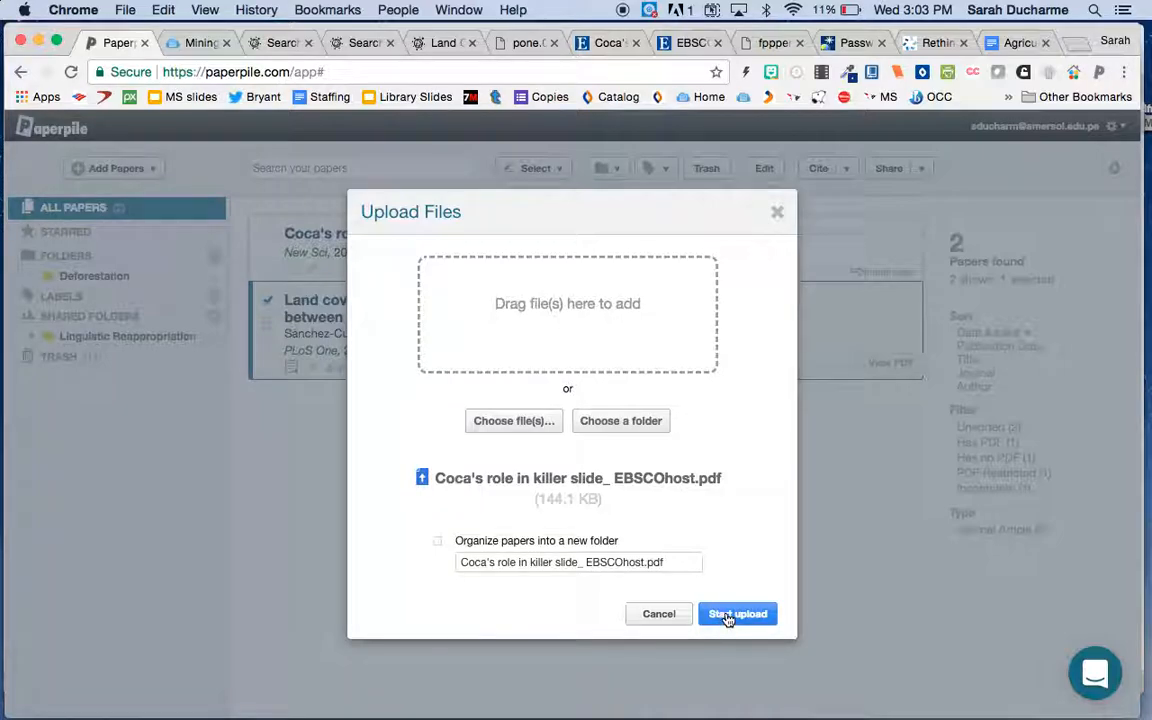
click(728, 617)
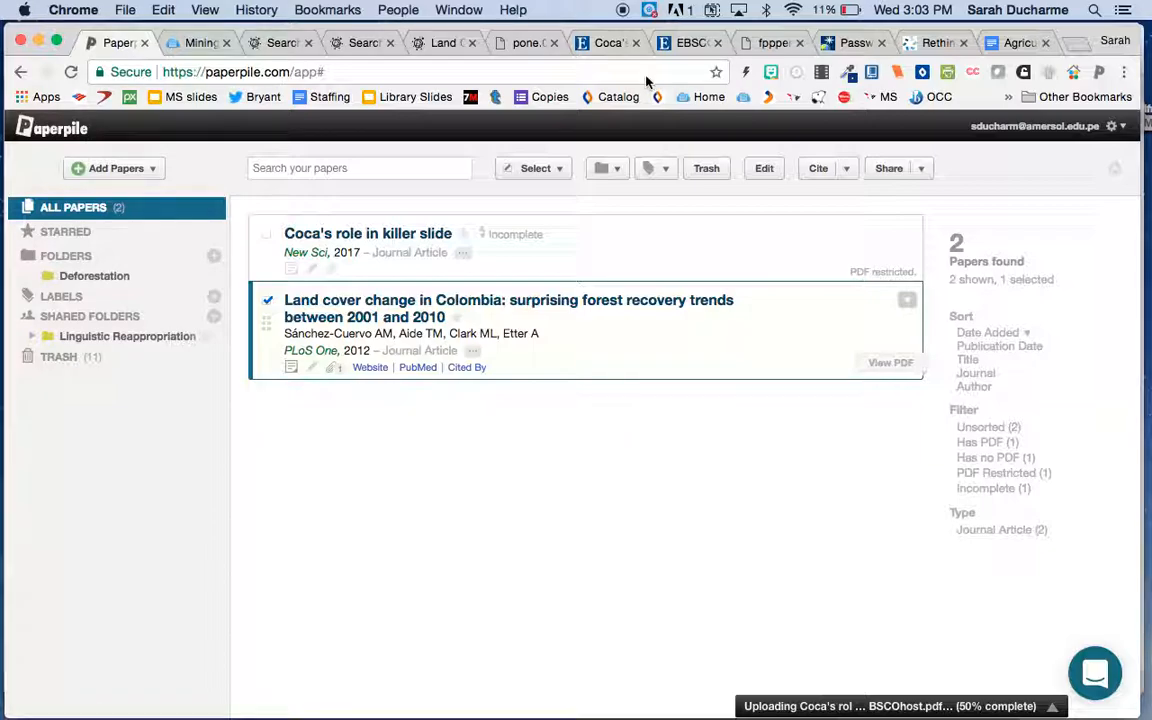
Look through the opening pages of the forestpeoples.org PDF report "Revealing the hidden" for its publication details
click(765, 45)
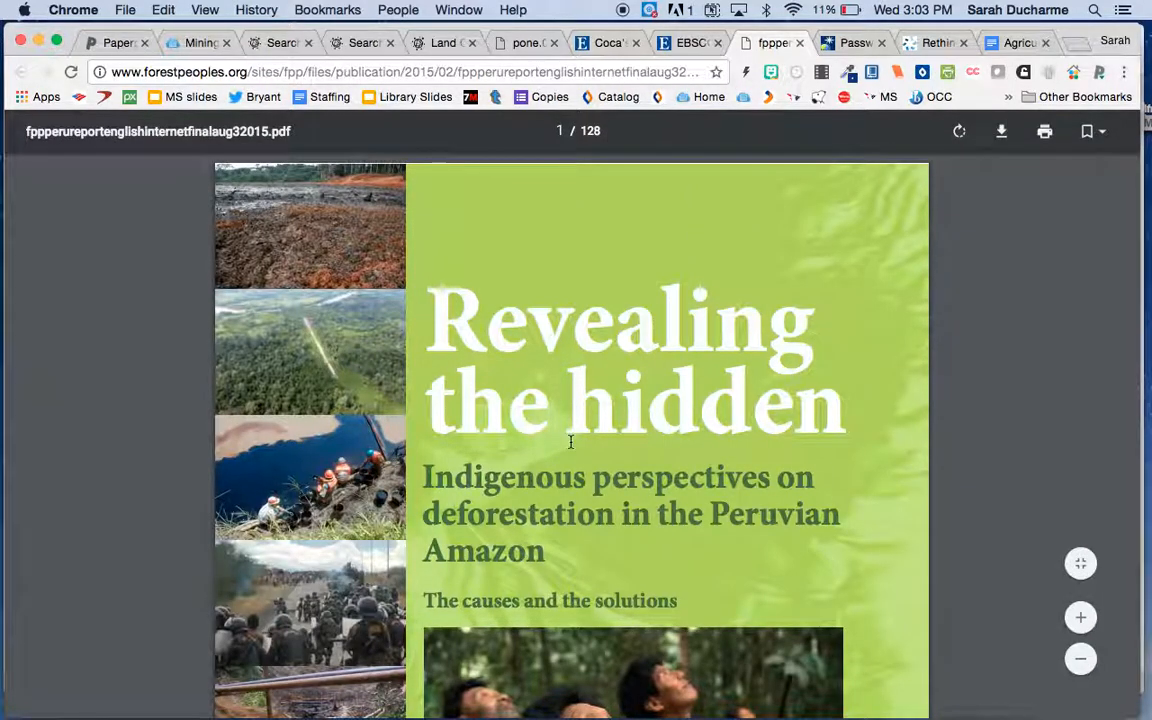
scroll(571, 442, down, 14)
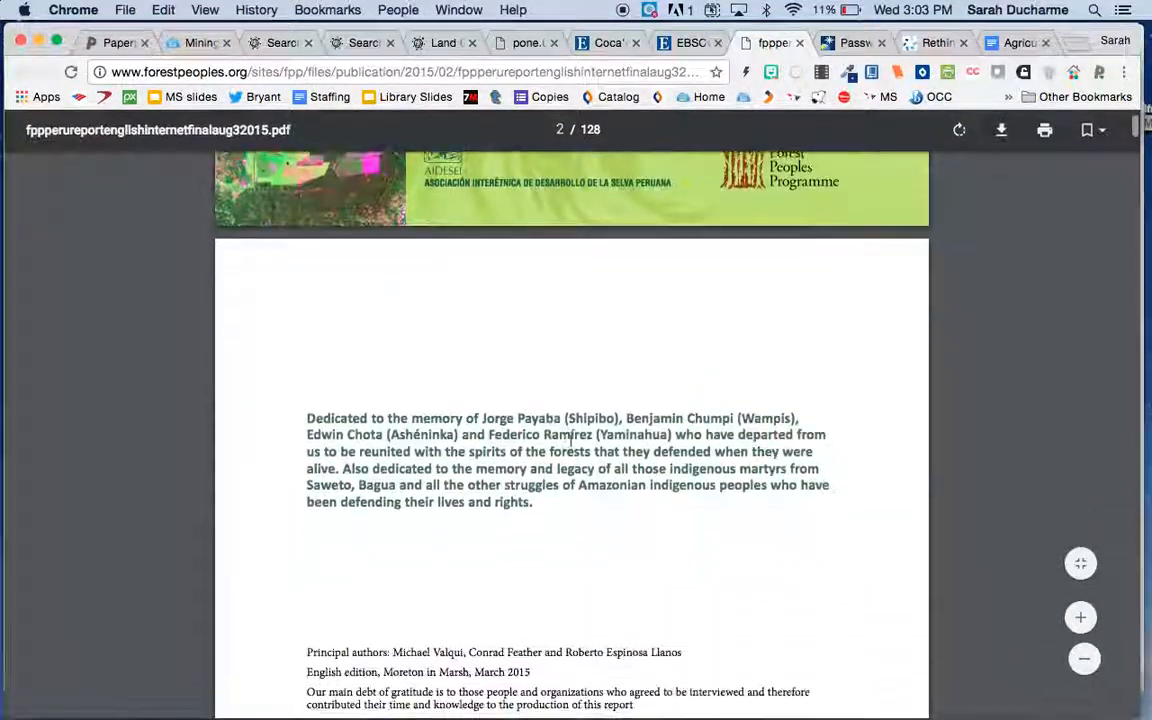
scroll(571, 442, down, 15)
scroll(571, 442, up, 20)
scroll(571, 442, down, 5)
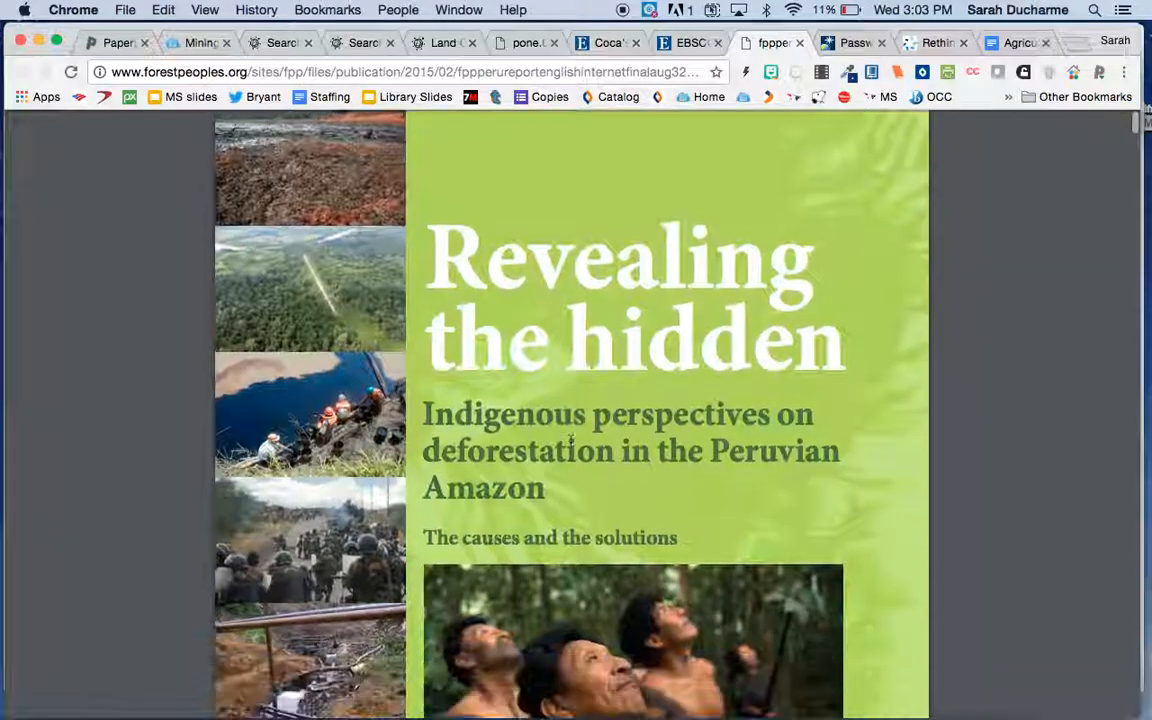
Skim the report's dedication, publisher contact and contents pages, and return to its cover
scroll(571, 442, down, 5)
scroll(571, 442, down, 10)
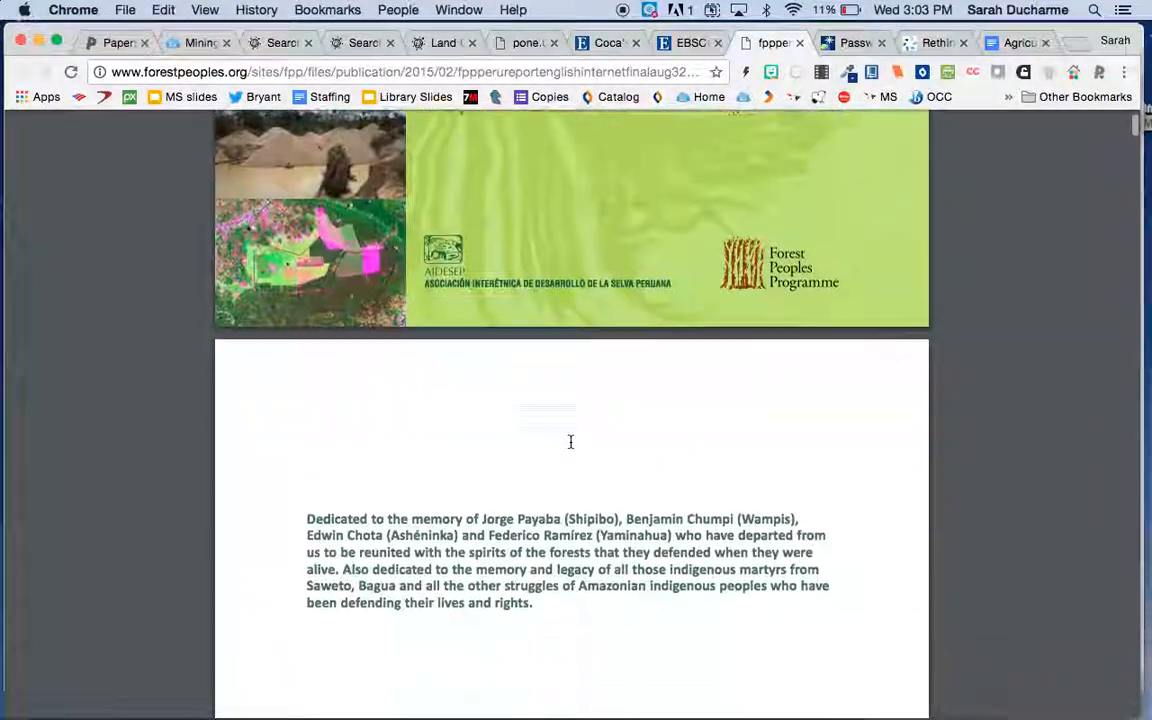
scroll(571, 442, down, 3)
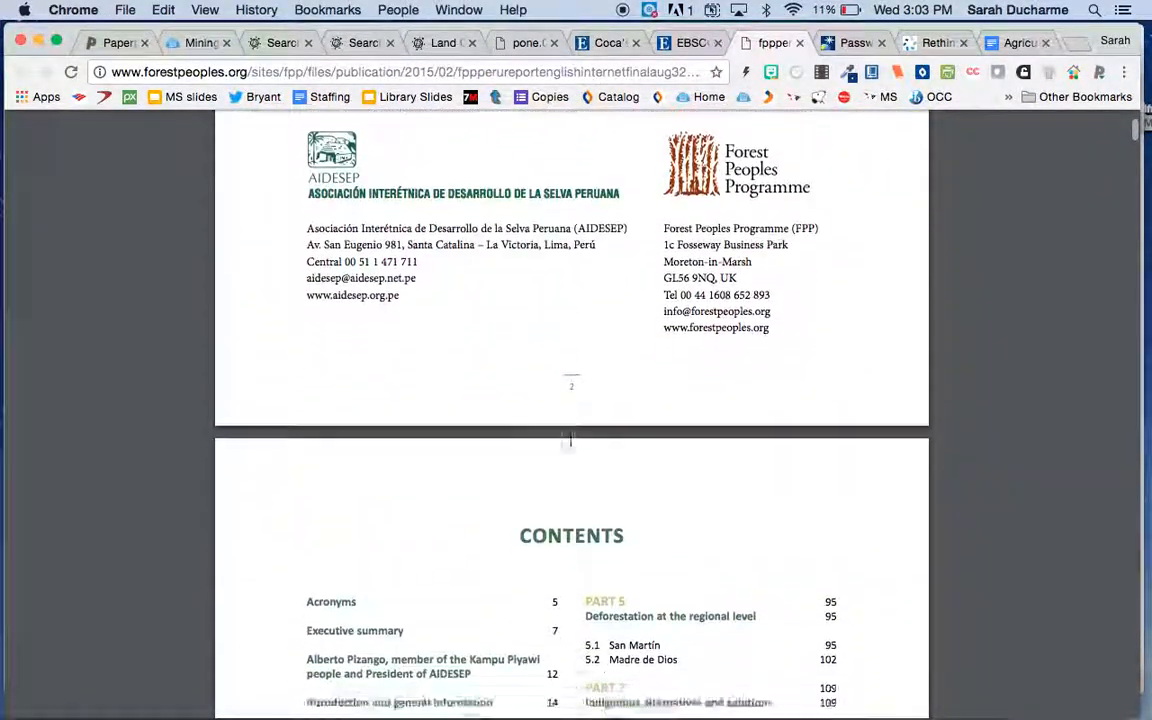
scroll(571, 442, up, 20)
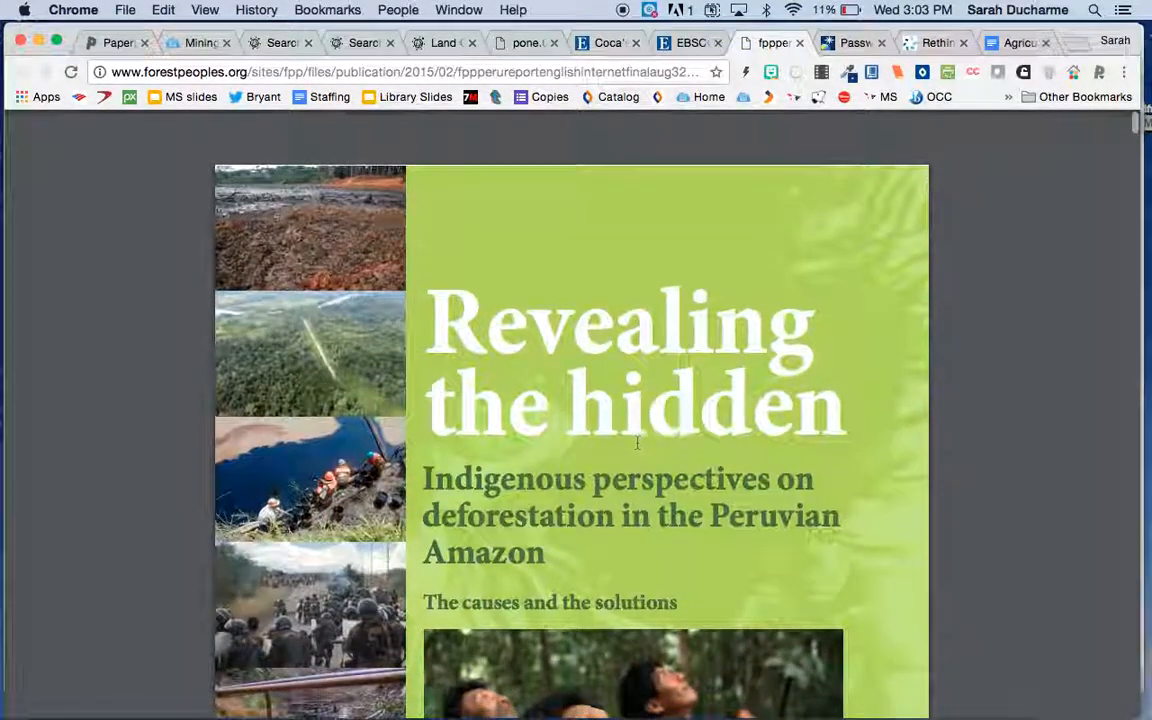
mouse_move(1010, 154)
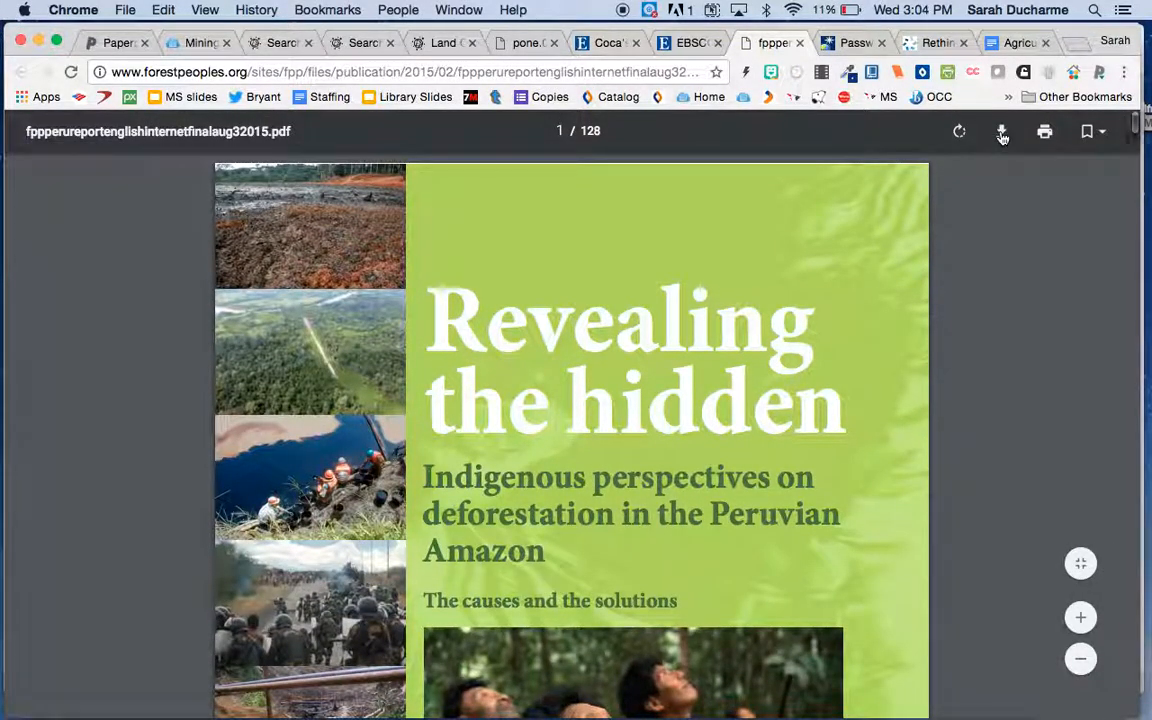
Try to upload the file "journal.pone.0043943.PDF" from the Desktop to the Paperpile library
click(110, 52)
click(155, 168)
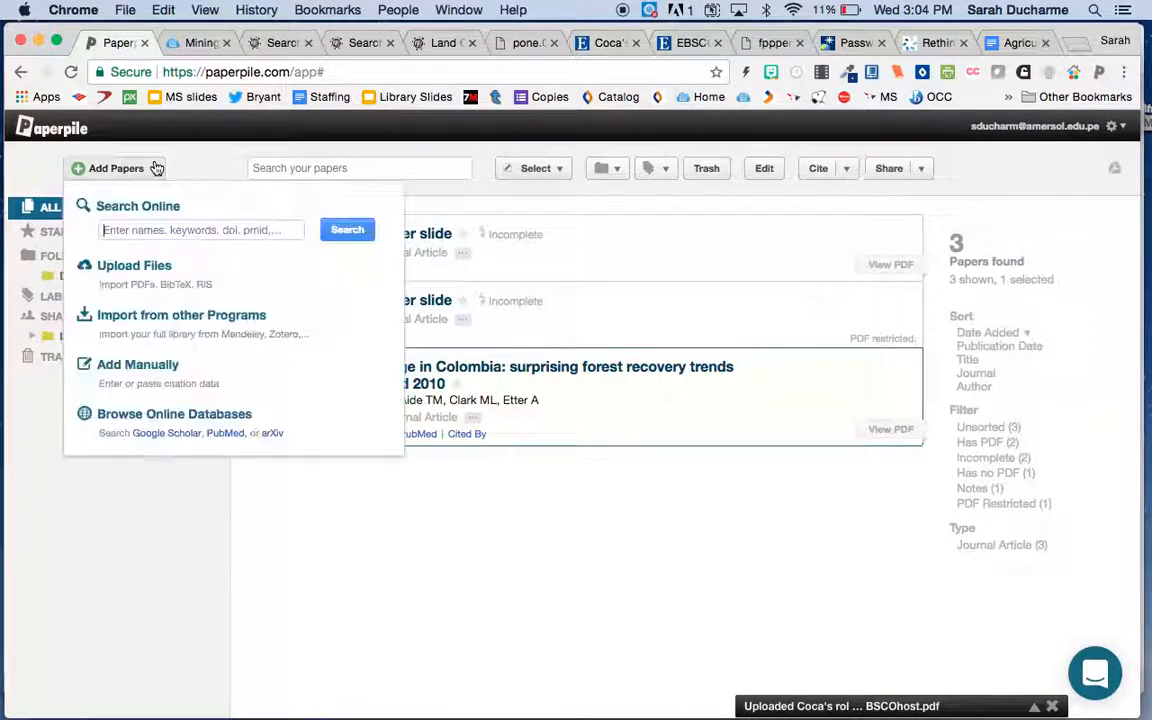
click(132, 266)
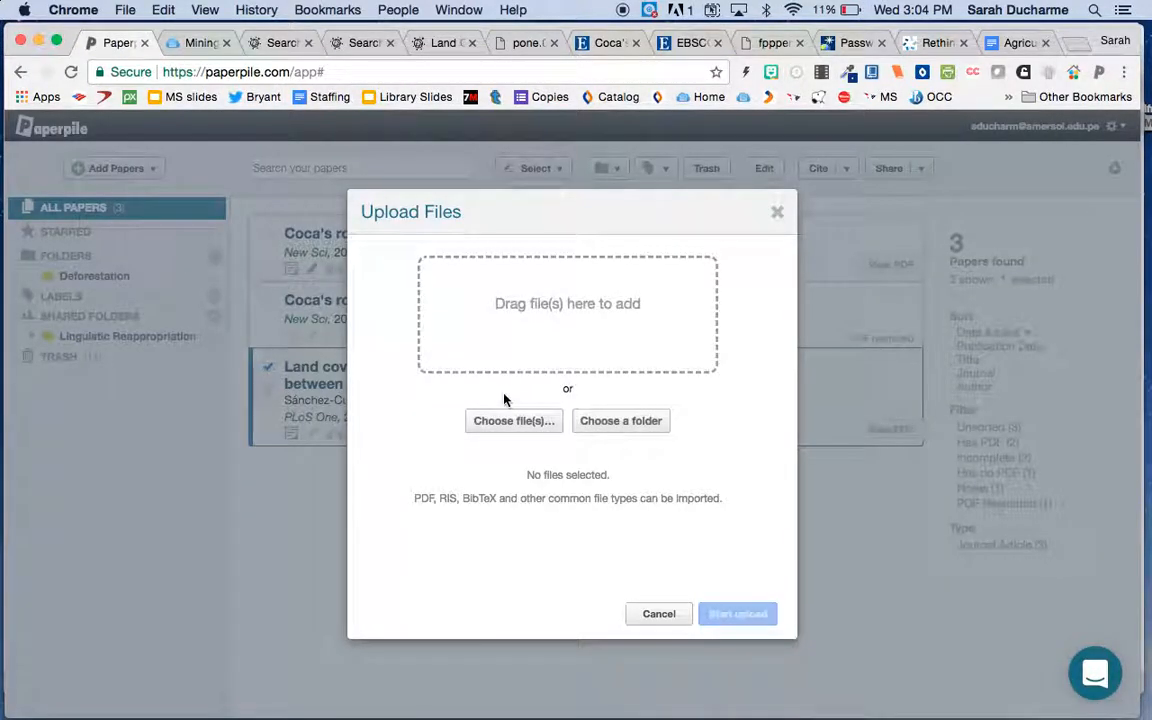
click(509, 418)
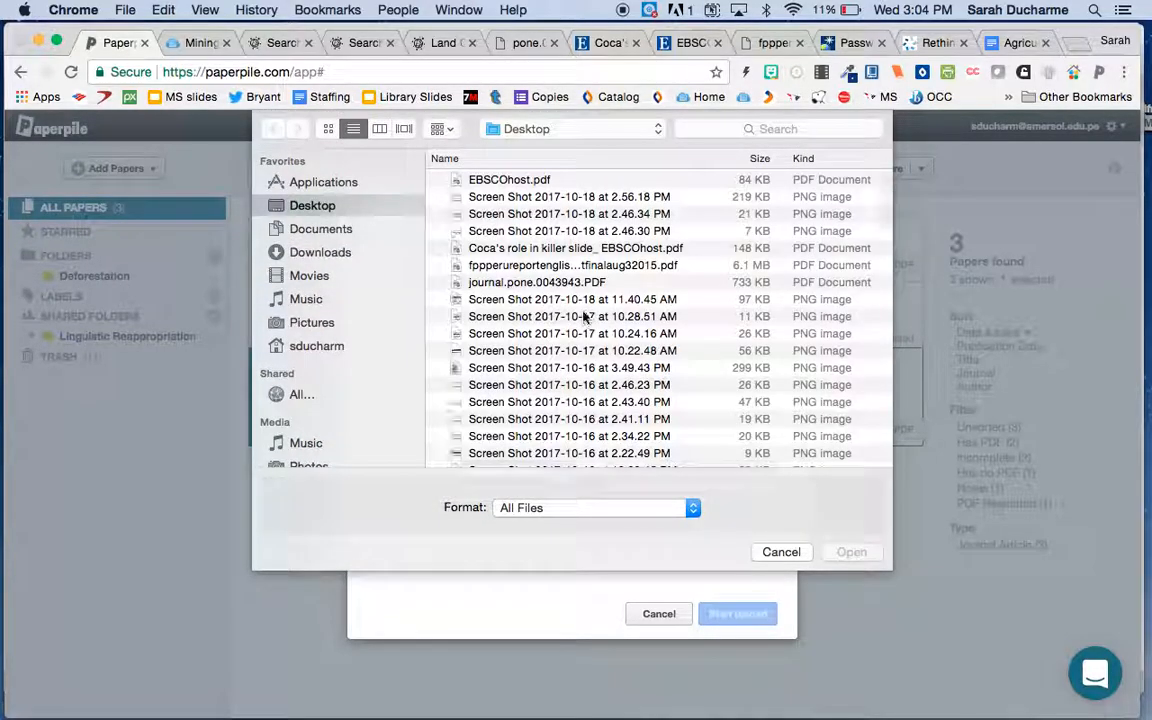
scroll(583, 316, down, 2)
scroll(583, 317, up, 2)
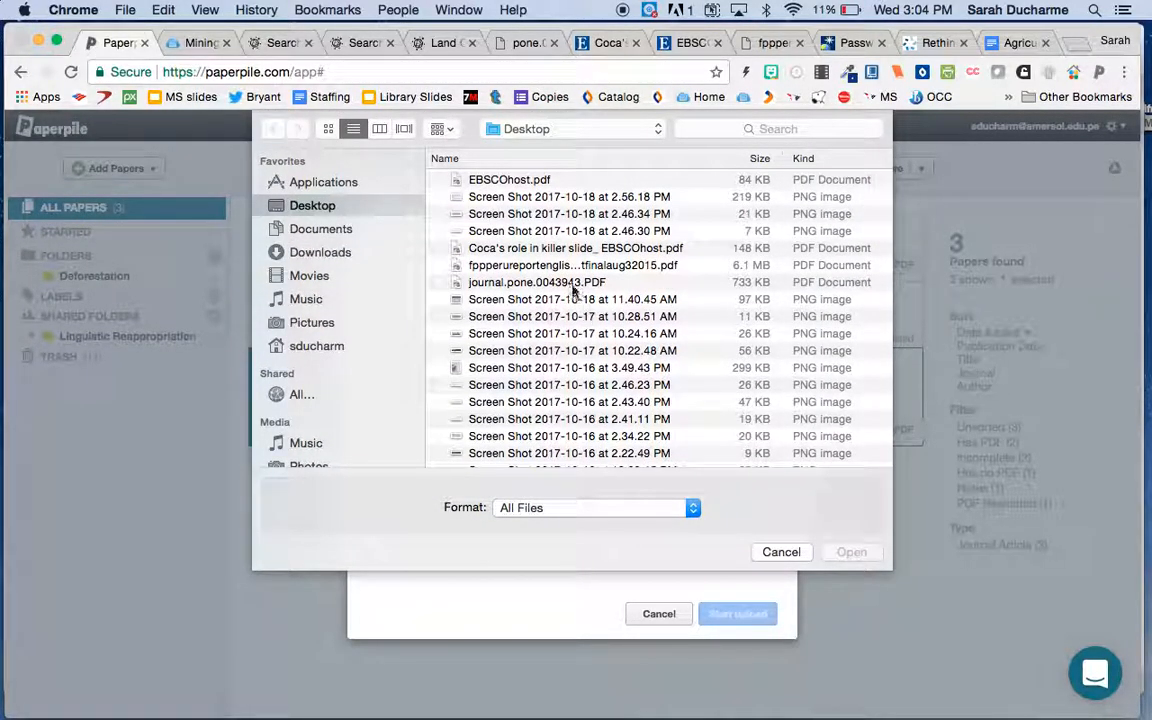
click(573, 284)
click(833, 555)
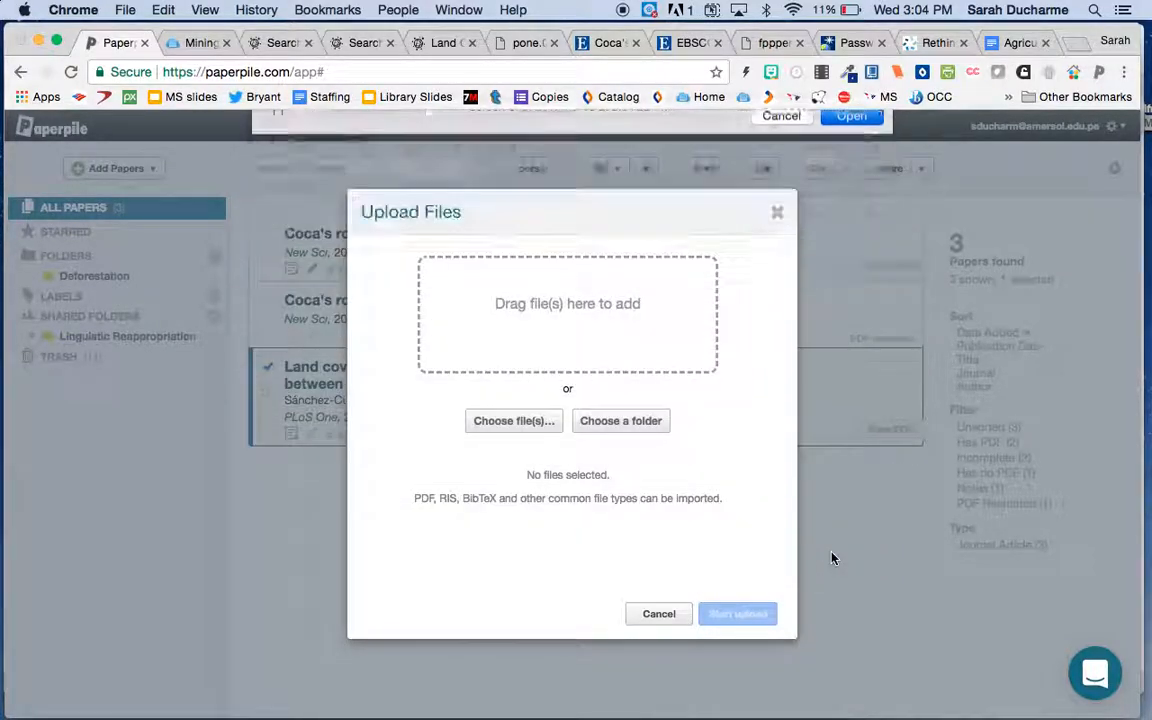
click(734, 616)
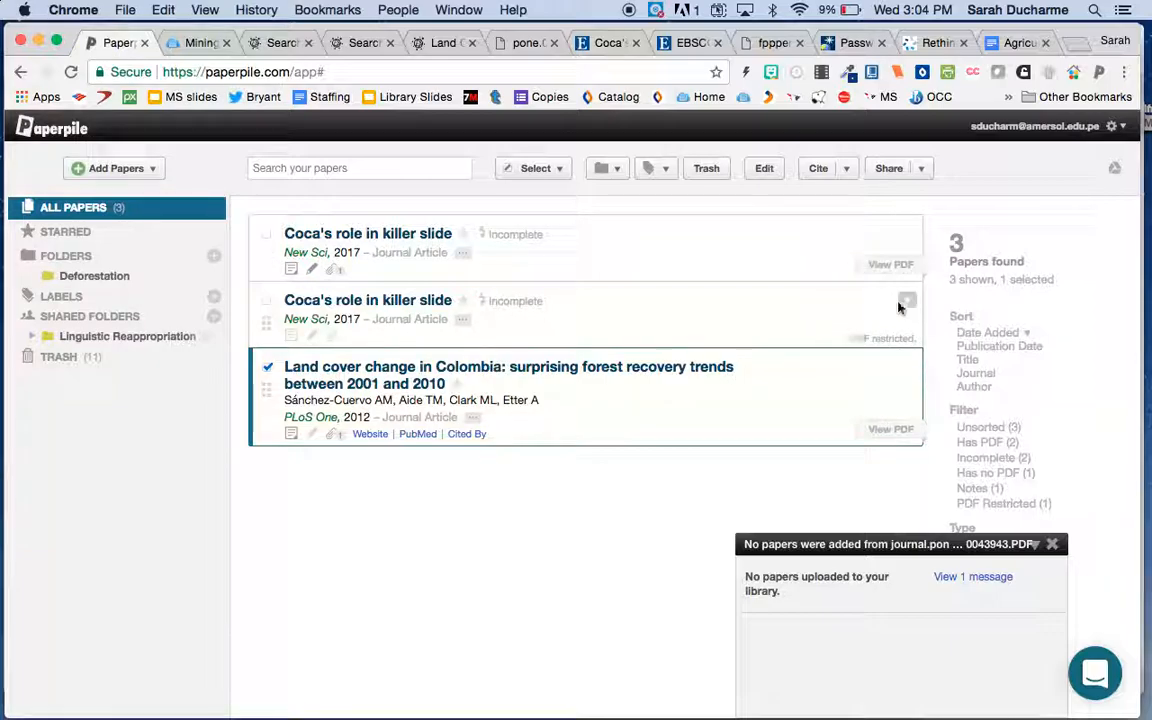
Move the duplicate "Coca's role in killer slide" entry that has no PDF to the trash
click(907, 302)
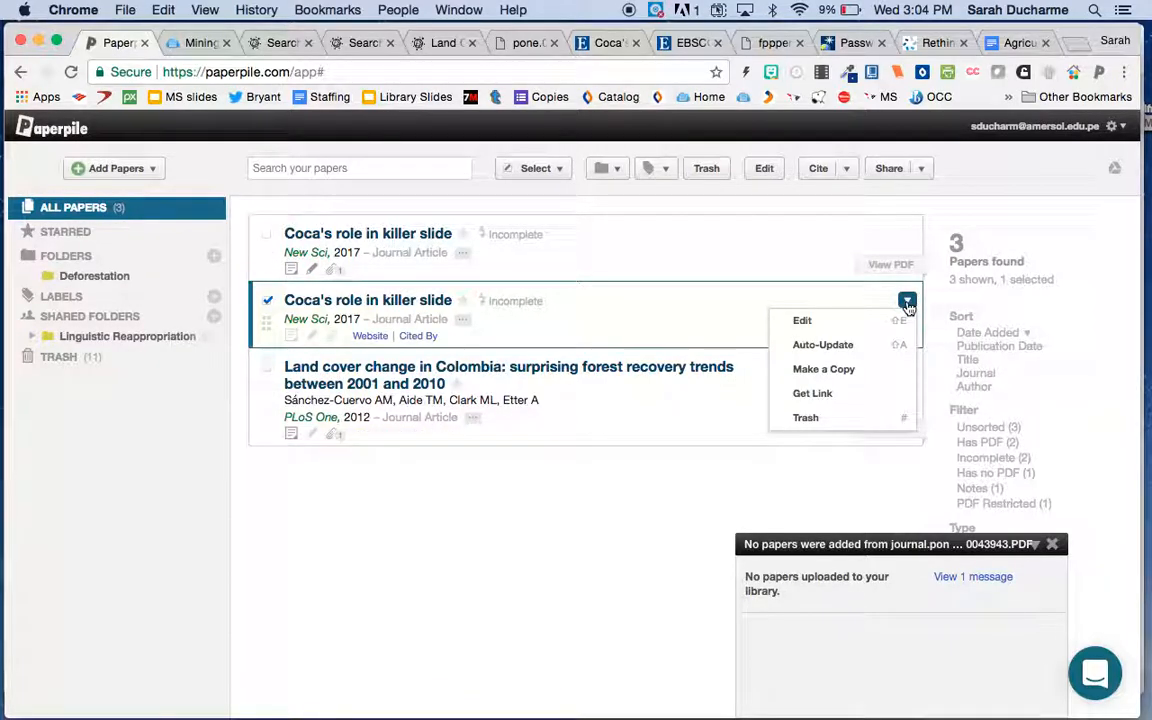
click(808, 418)
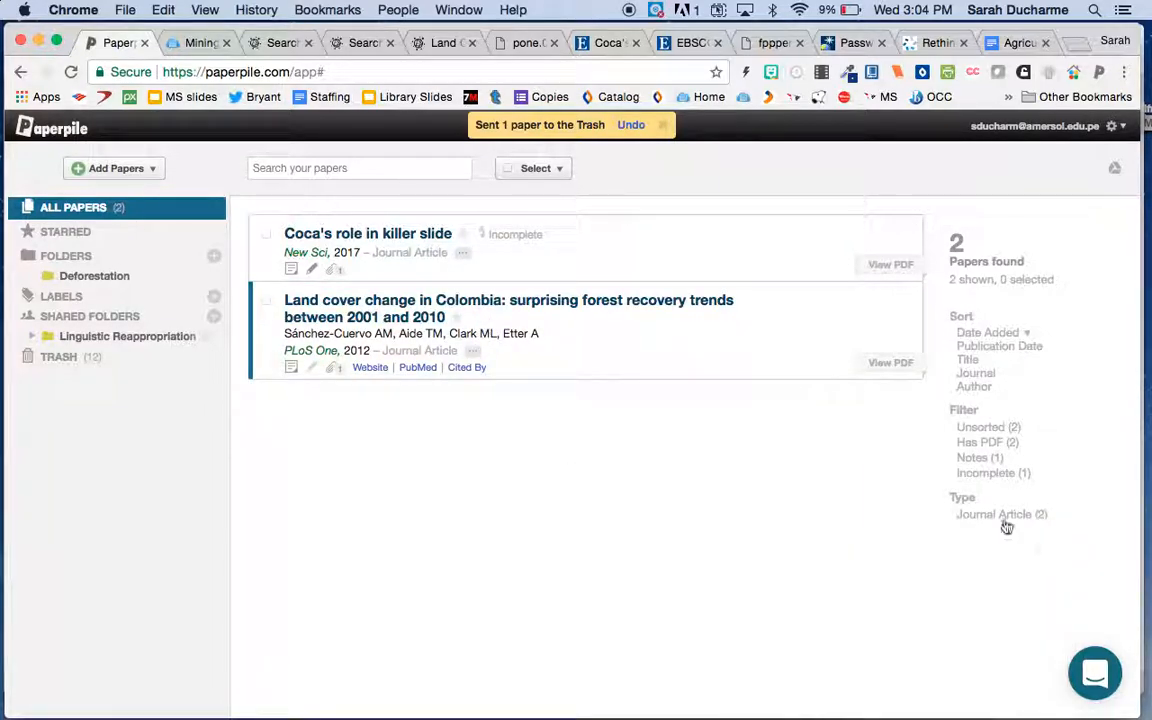
Download the "Revealing the hidden" report from forestpeoples.org in PDF format
click(771, 45)
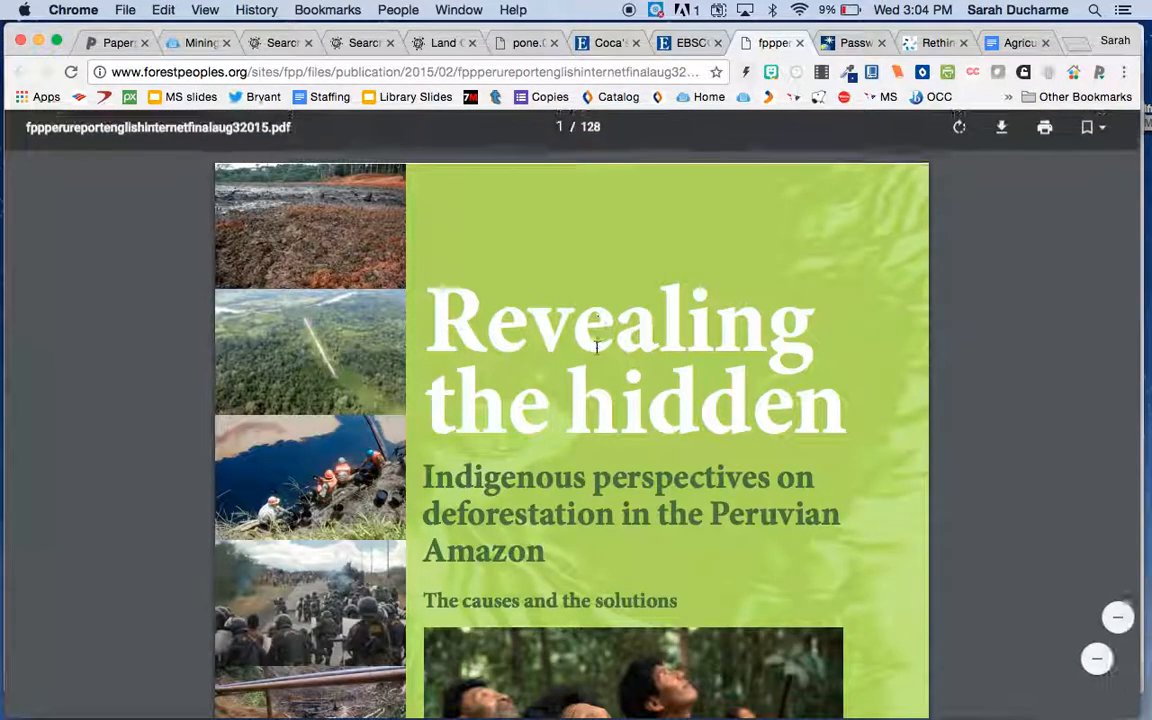
click(1002, 133)
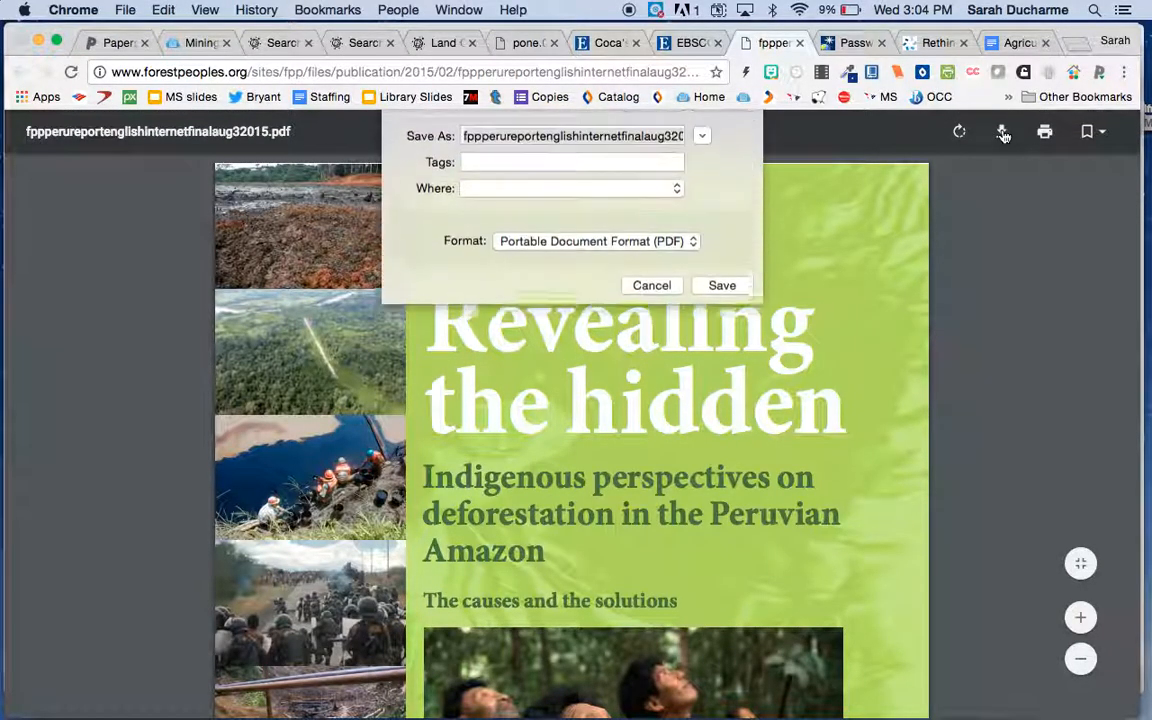
click(744, 292)
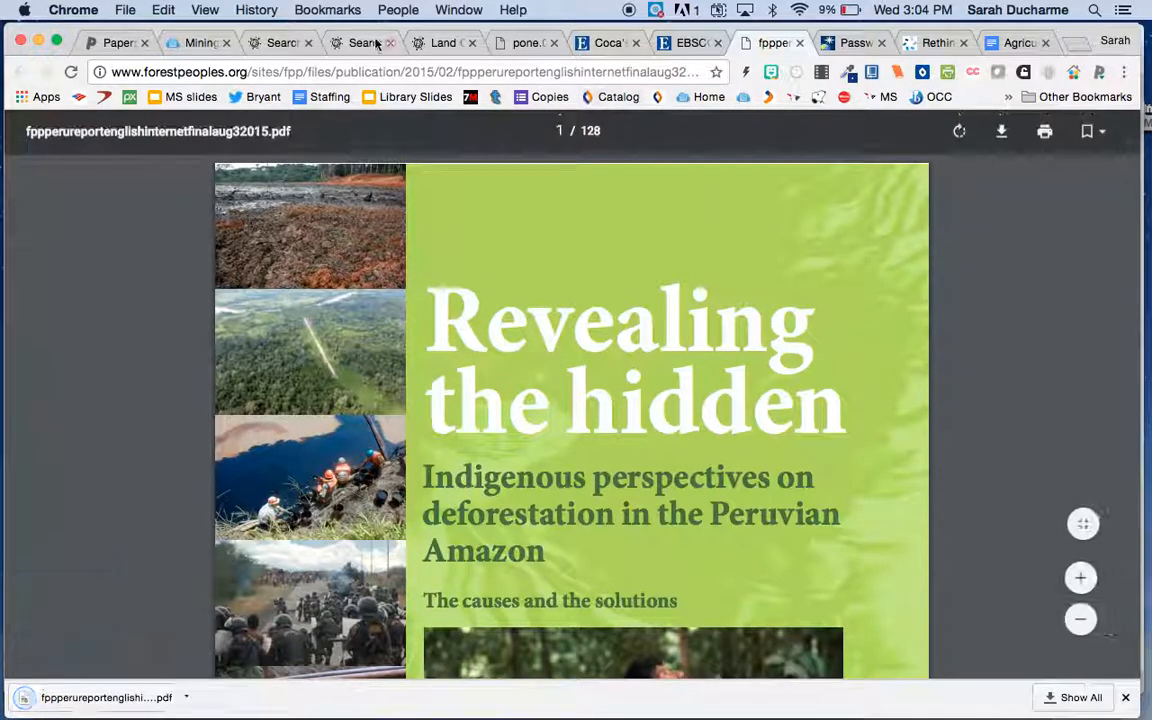
Upload the downloaded file "fppperureportenglishinternetfinalaug32015 (1).pdf" to the Paperpile library without organizing it into a new folder
click(91, 44)
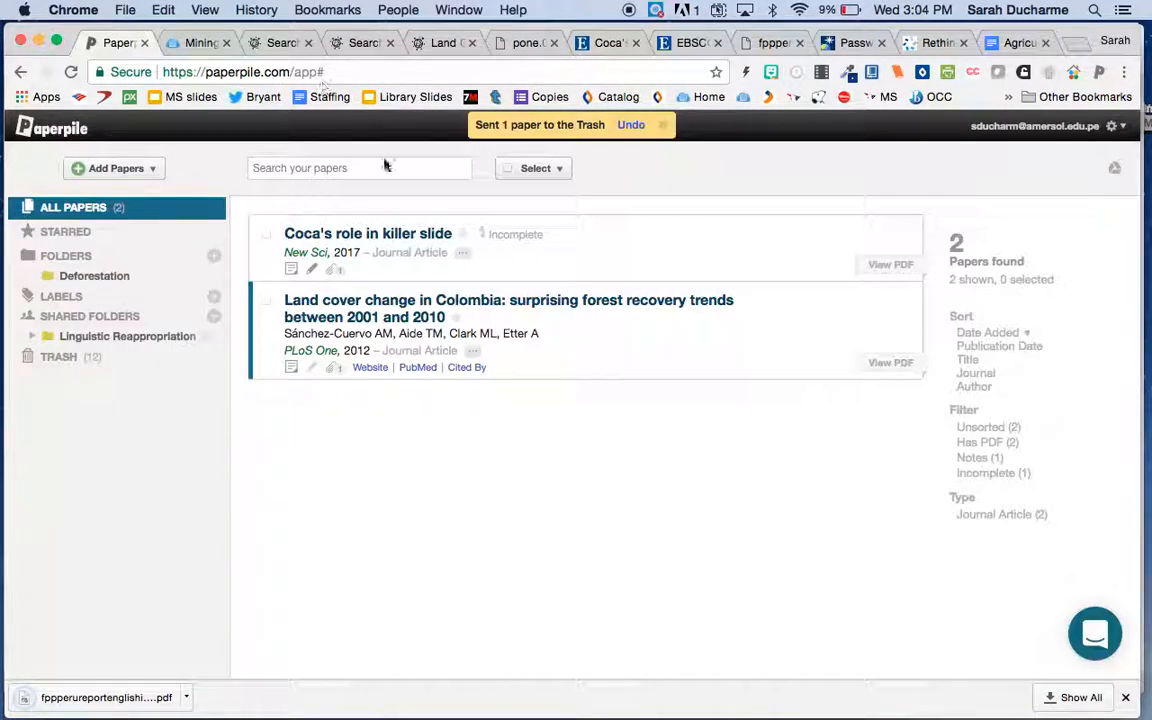
click(138, 172)
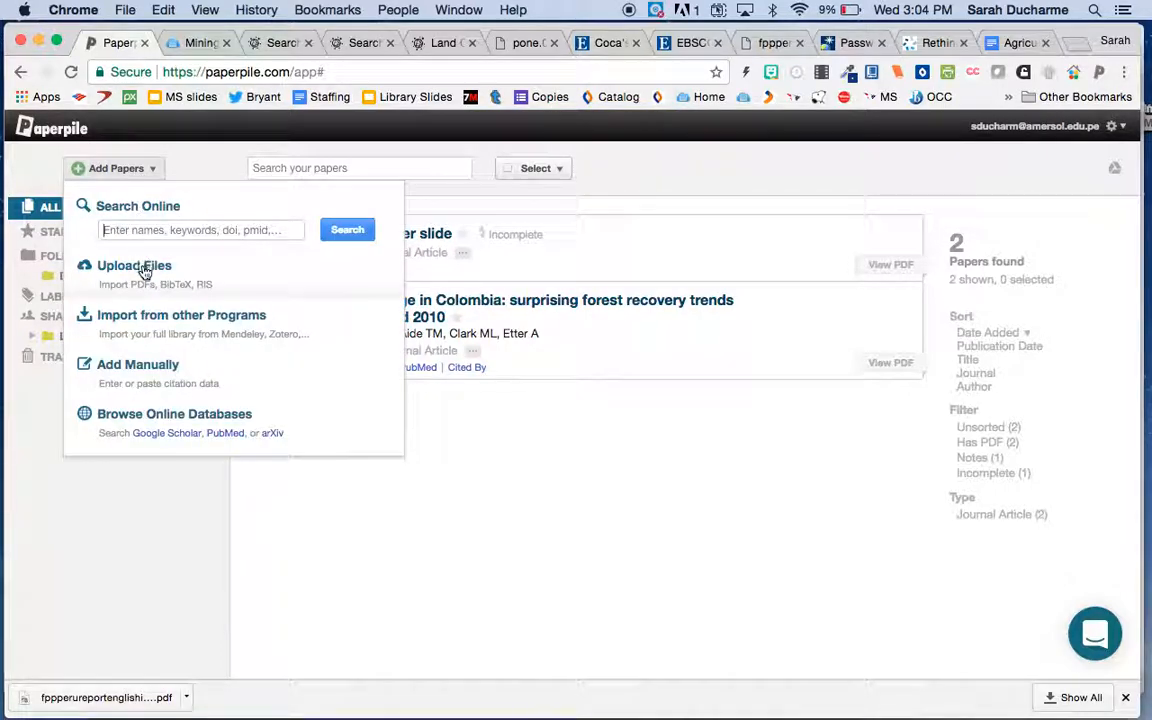
click(150, 265)
drag(117, 700, 594, 309)
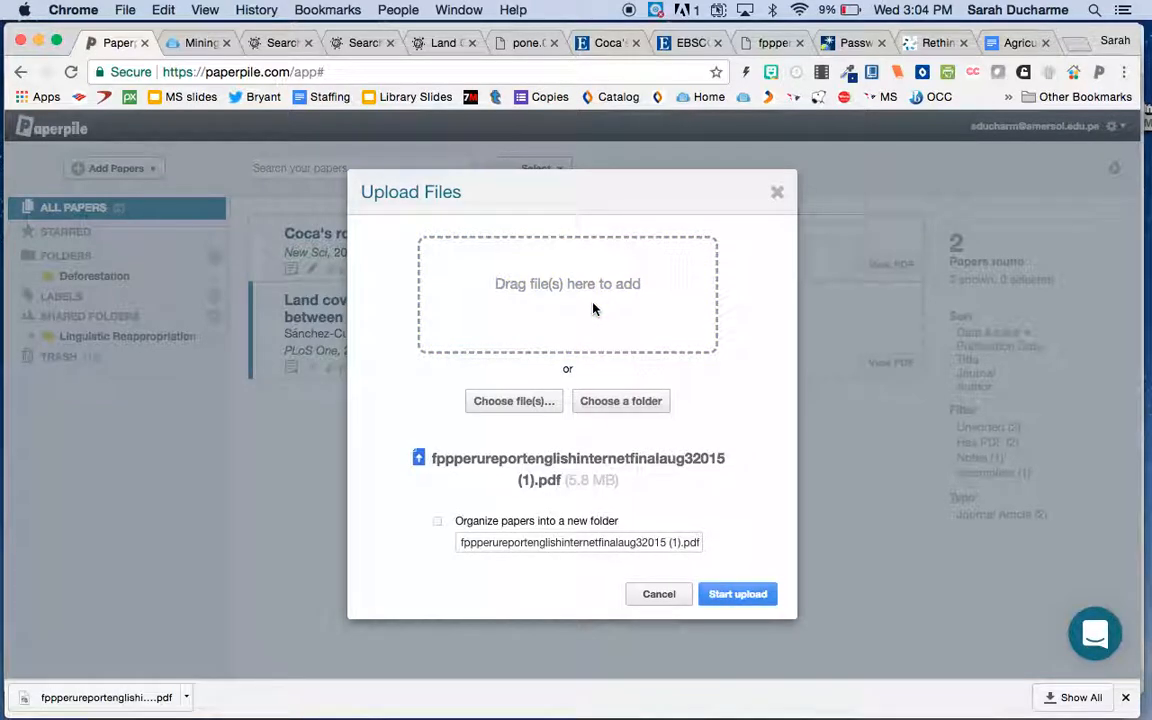
click(737, 594)
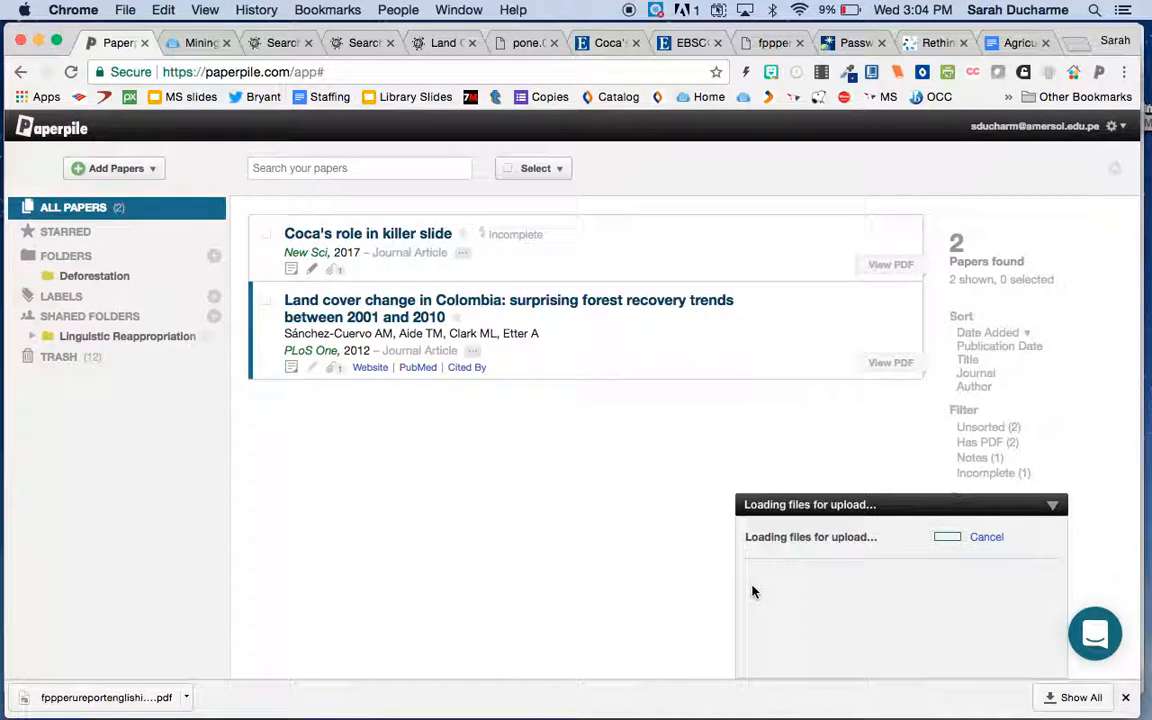
Log in to Gale Databases with the school's password and open the Science In Context database
click(851, 43)
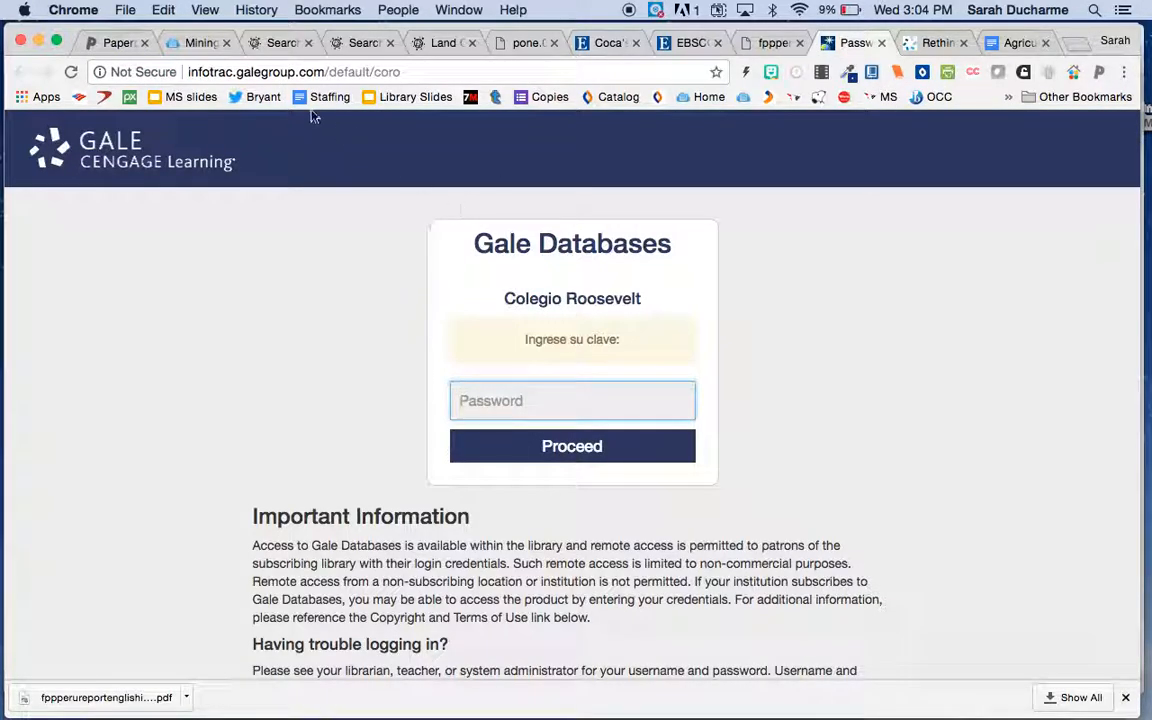
click(185, 42)
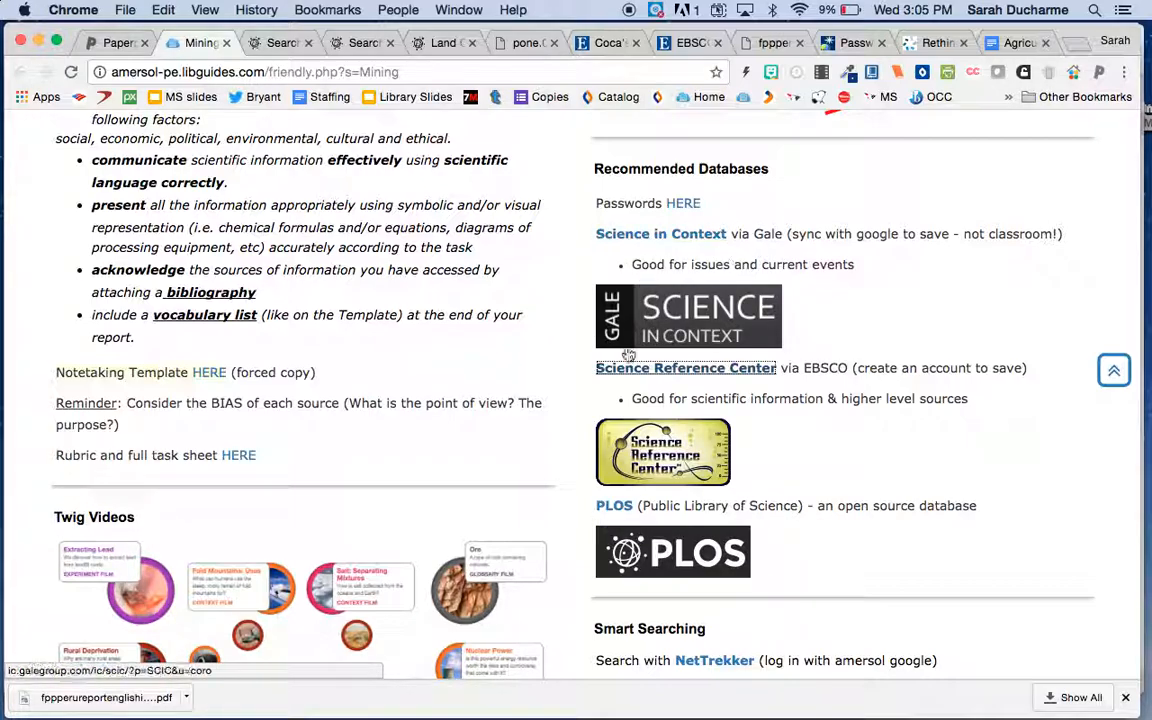
click(855, 43)
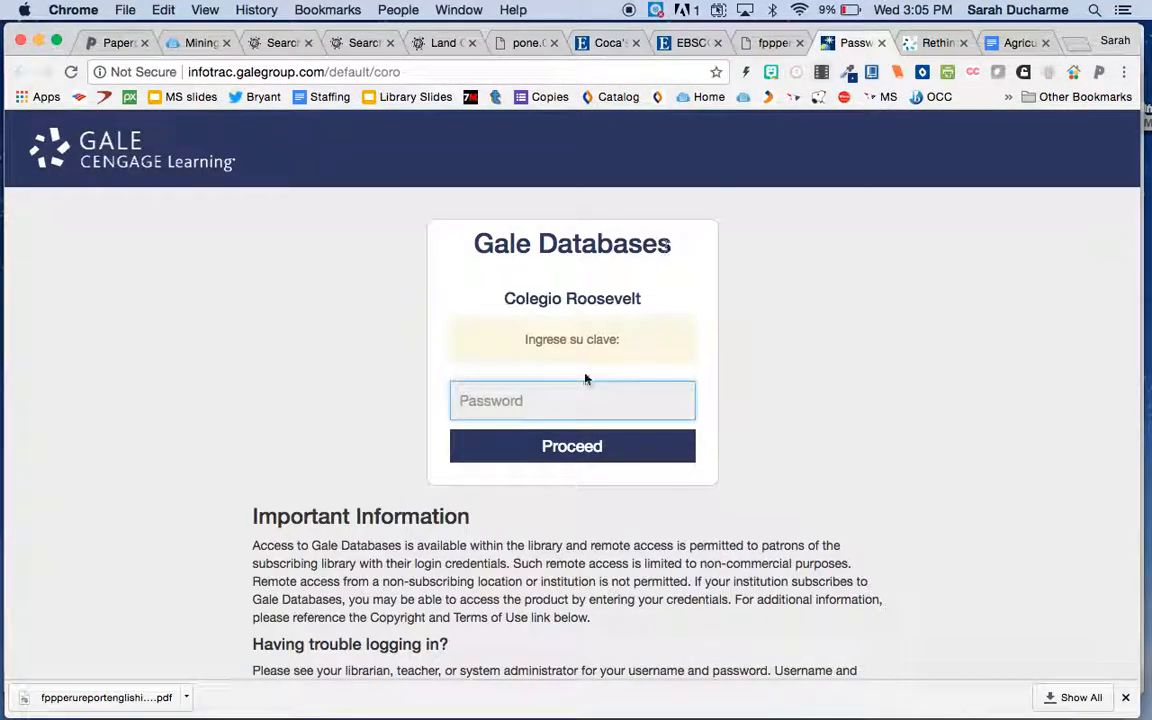
text(••)
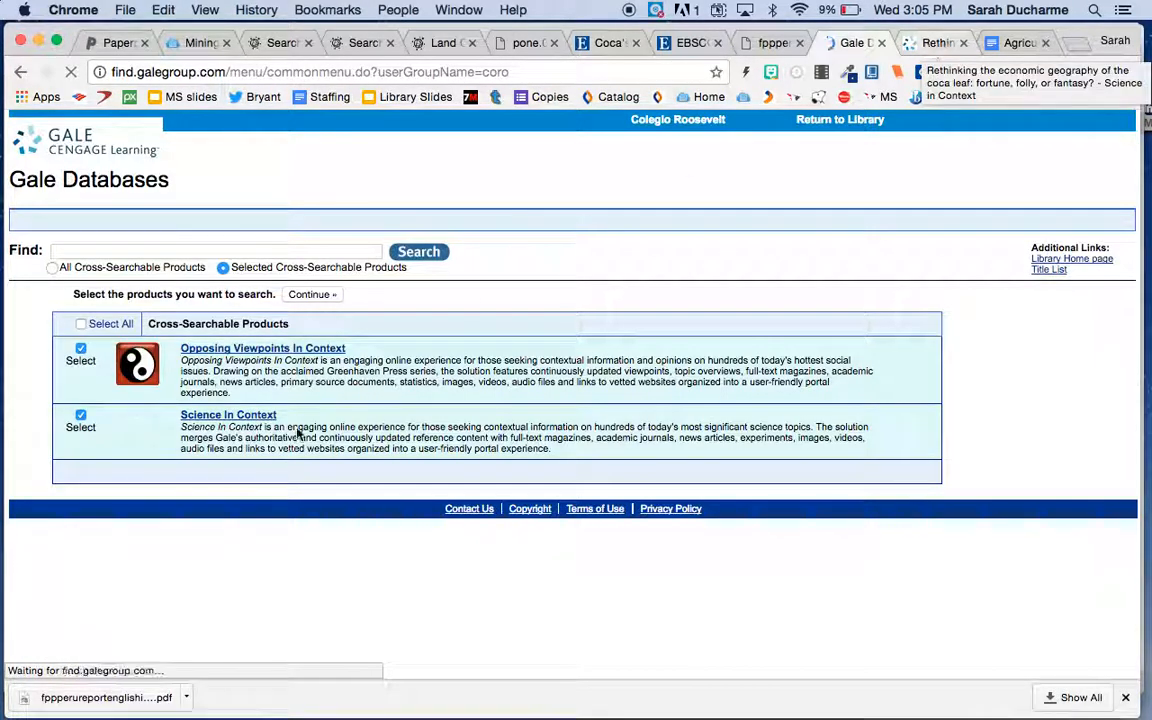
click(229, 416)
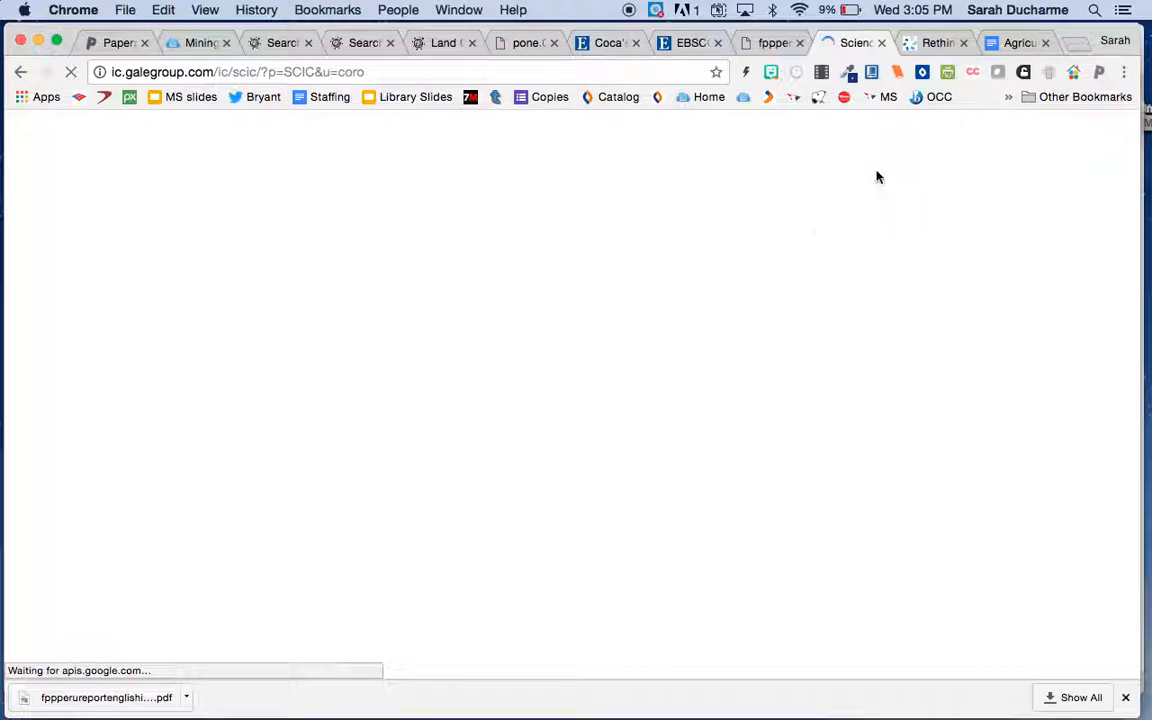
Search Gale Science in Context for "coca"
scroll(481, 476, down, 5)
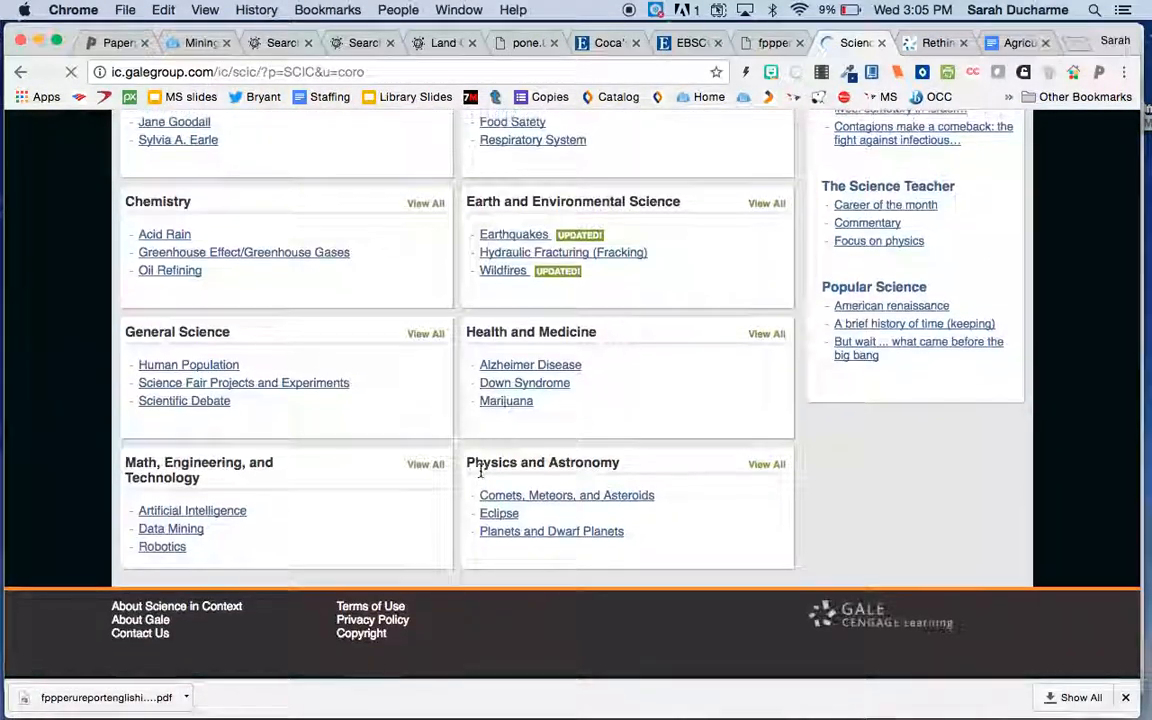
scroll(481, 476, up, 5)
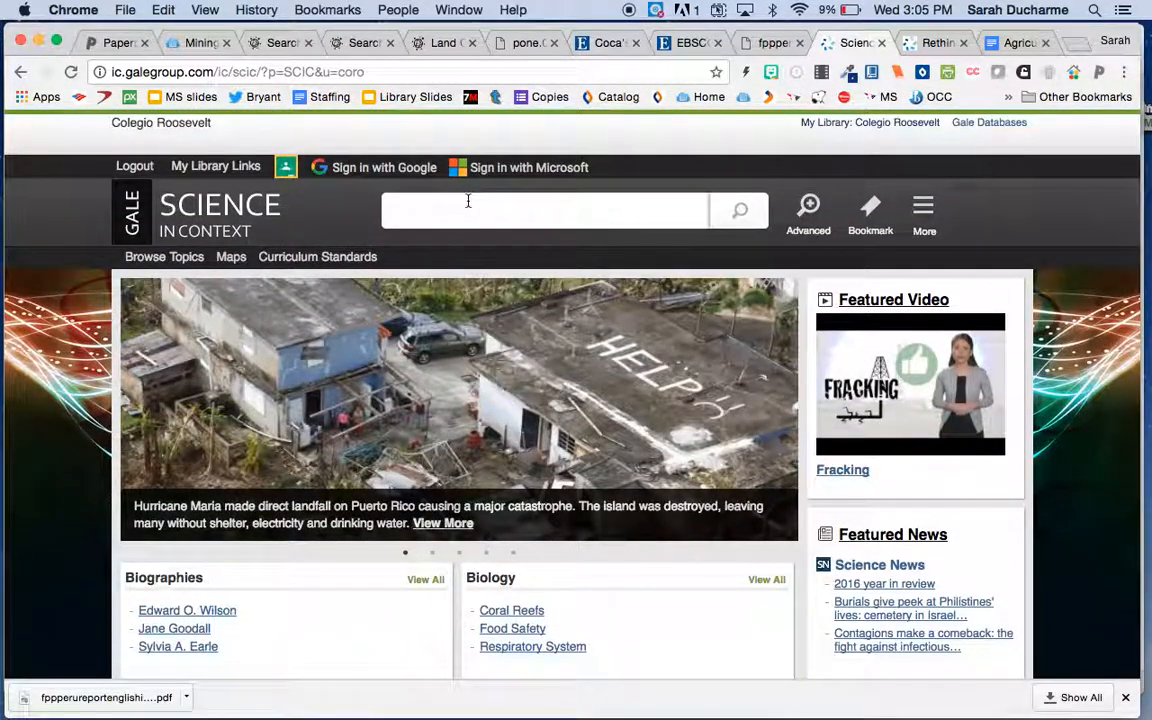
text(a defore)
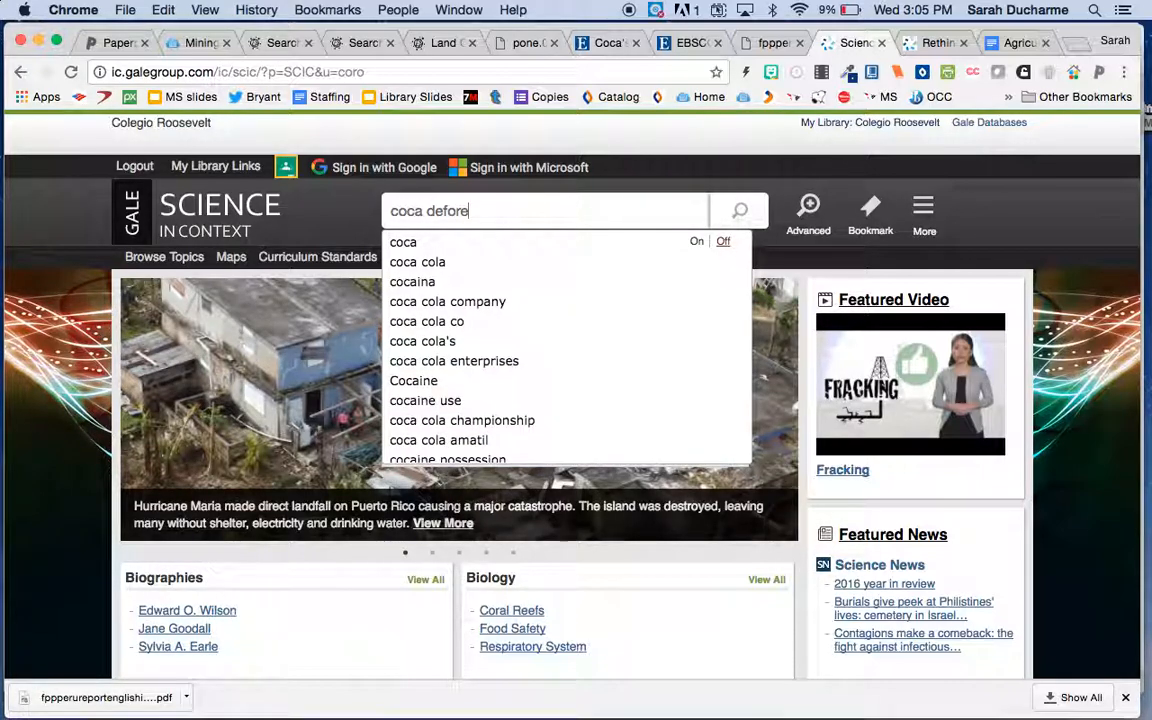
key(BackSpace)
key(BackSpace)
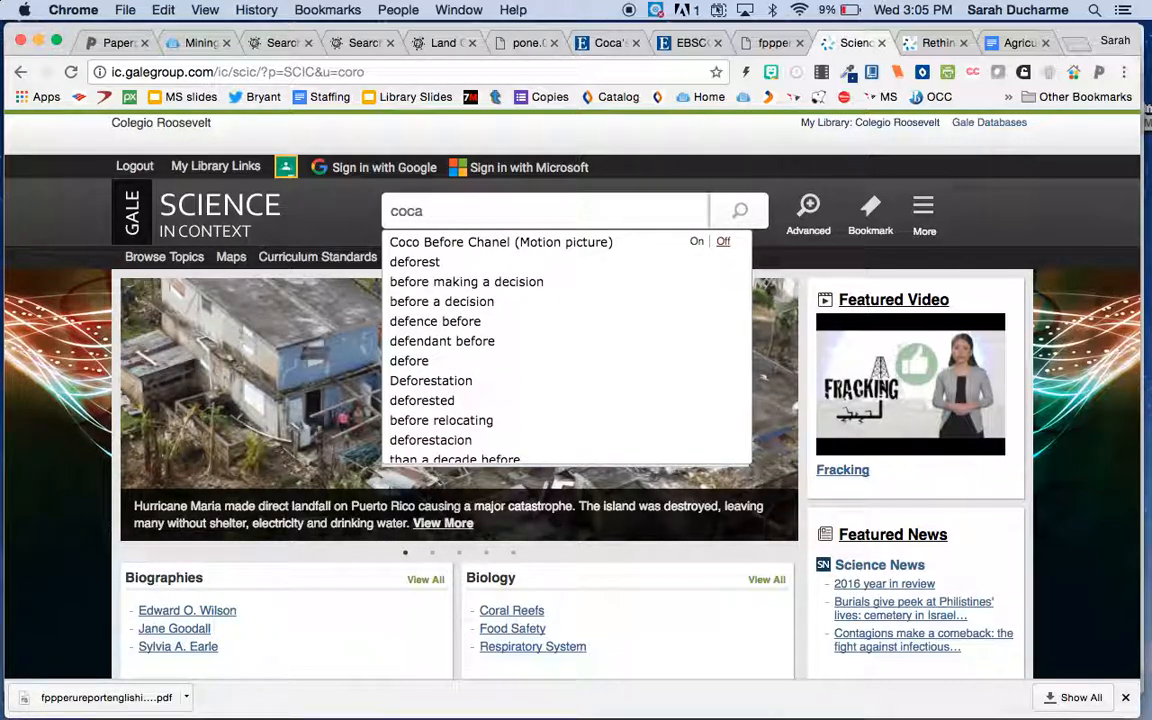
key(Return)
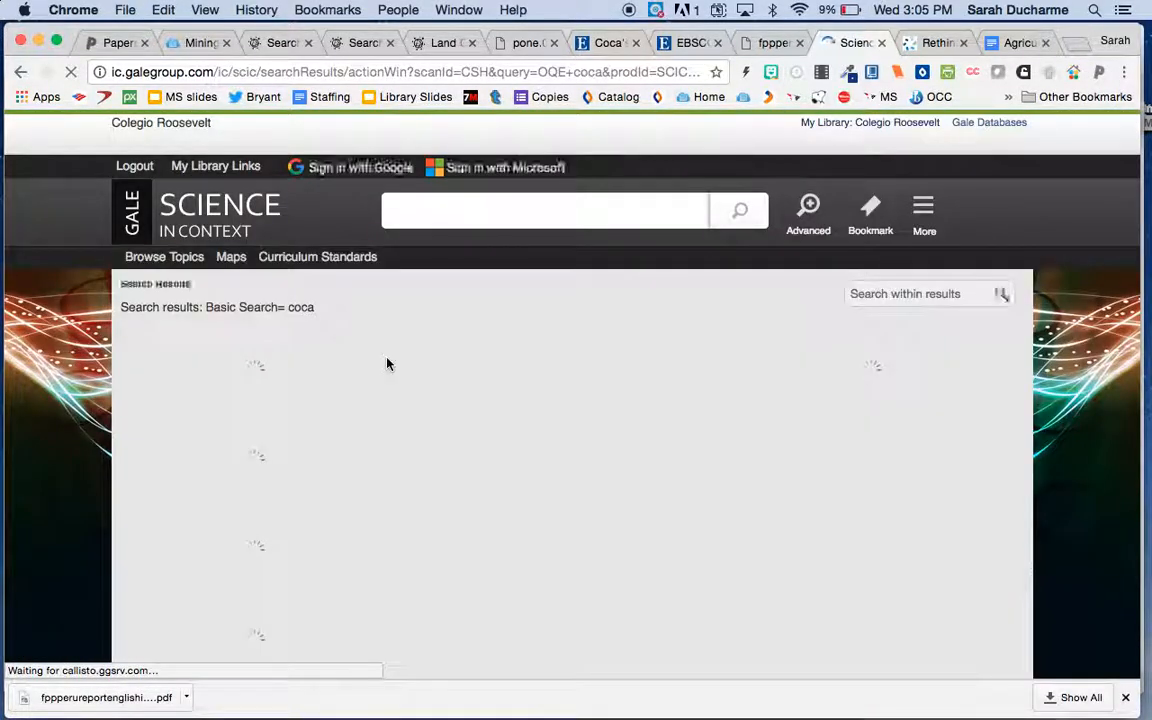
Search within the coca results for "deforestation" and look through the listed academic journal and magazine articles
scroll(439, 387, down, 2)
scroll(440, 386, down, 3)
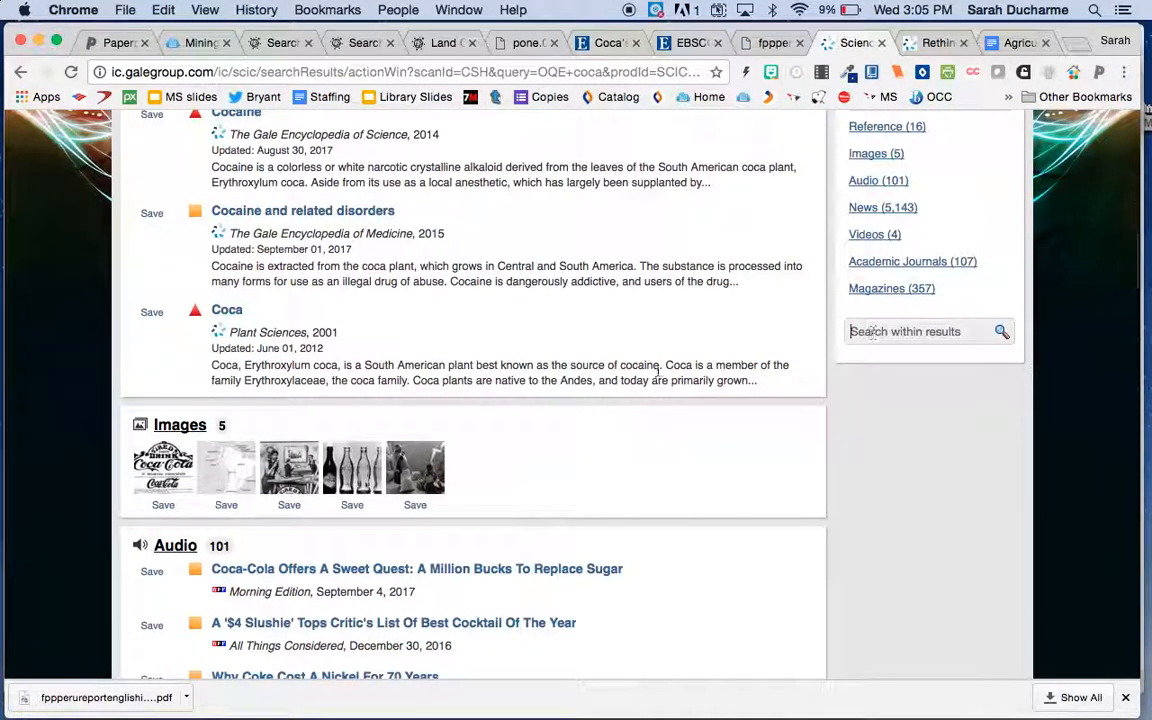
scroll(656, 368, up, 5)
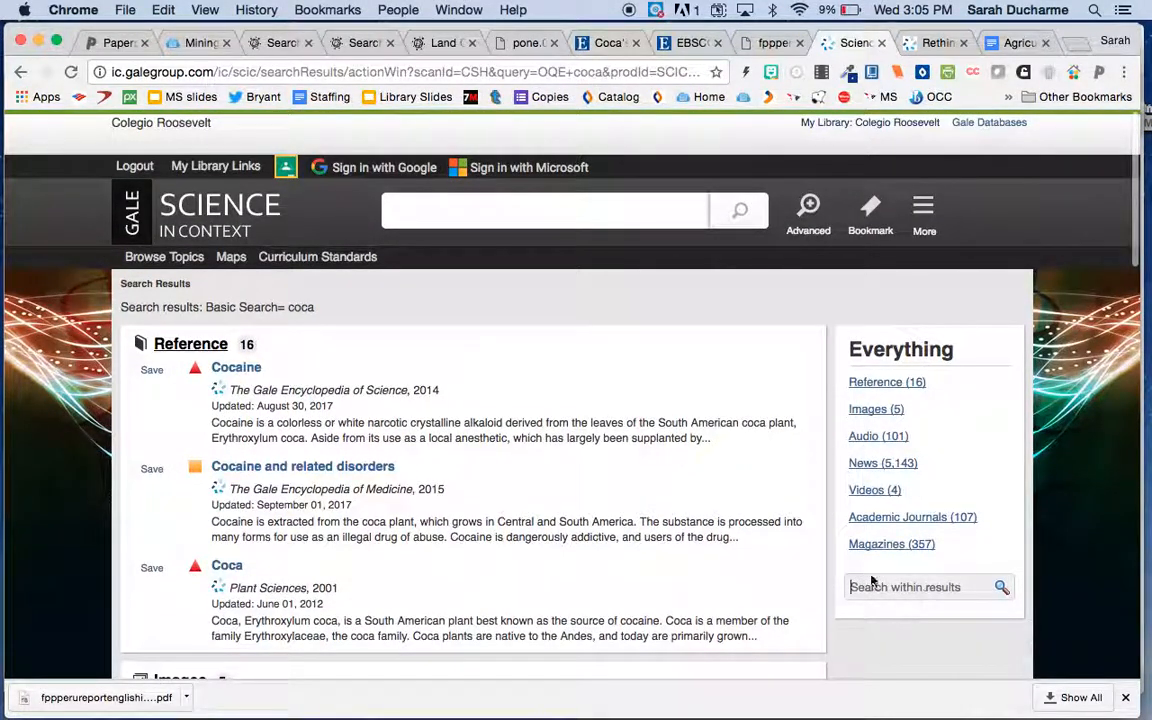
click(919, 589)
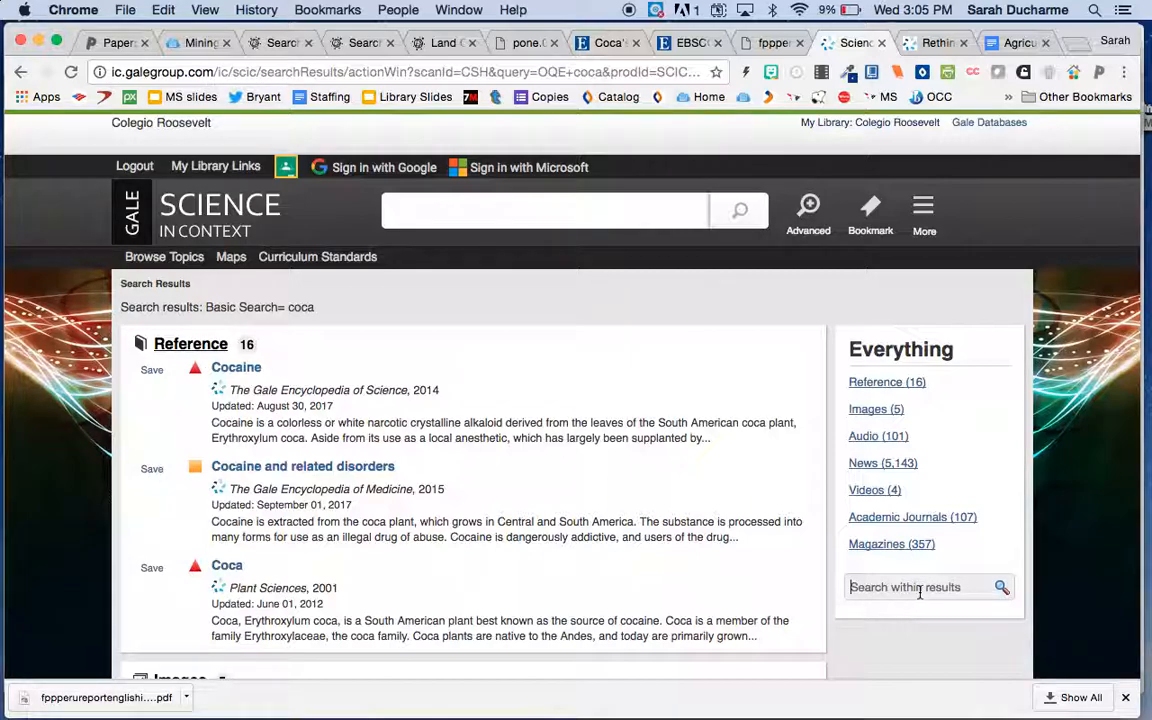
text(deforestation)
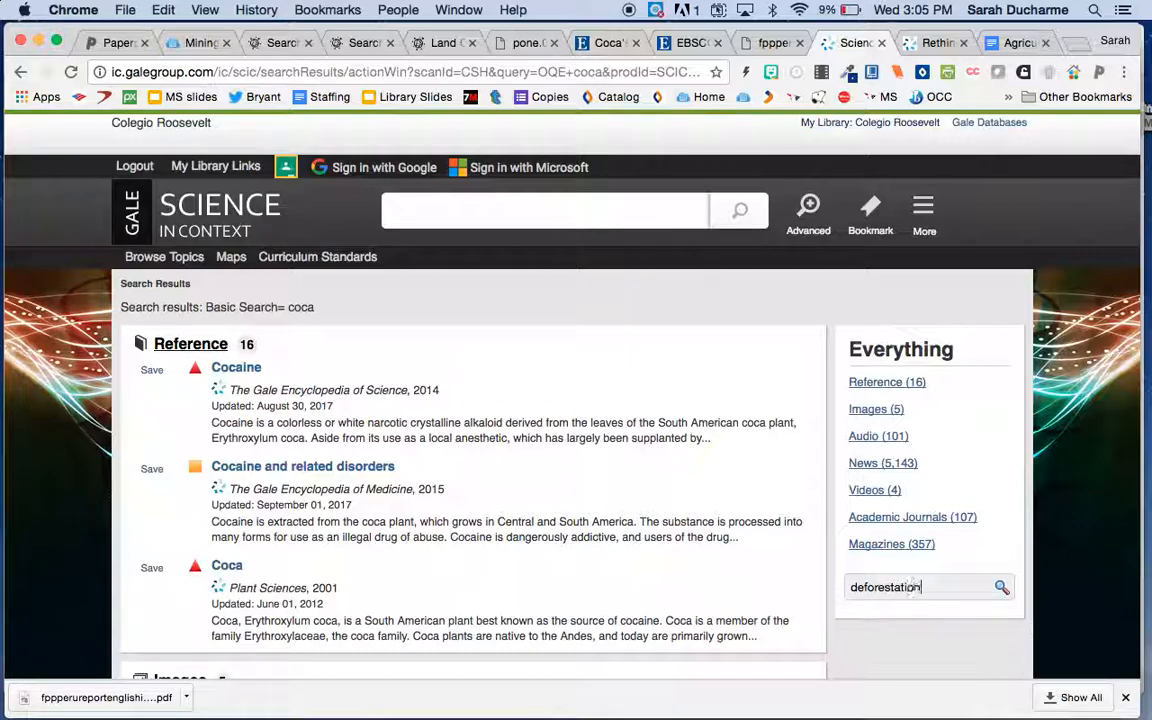
key(Return)
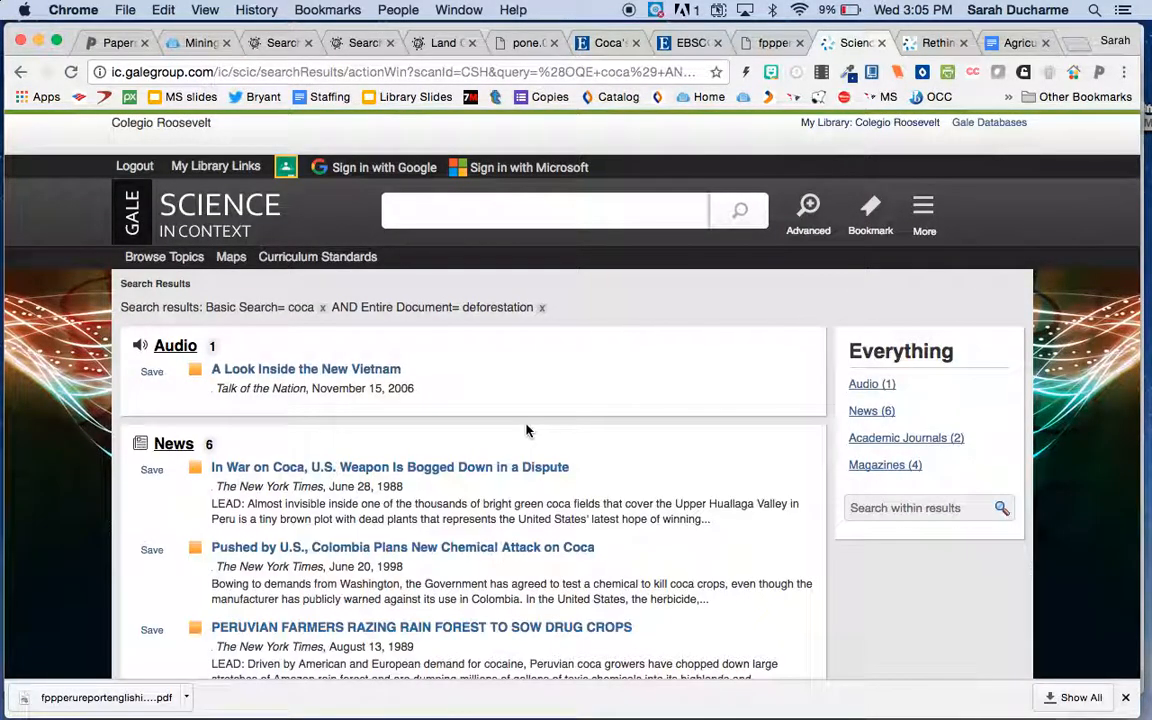
scroll(528, 431, down, 10)
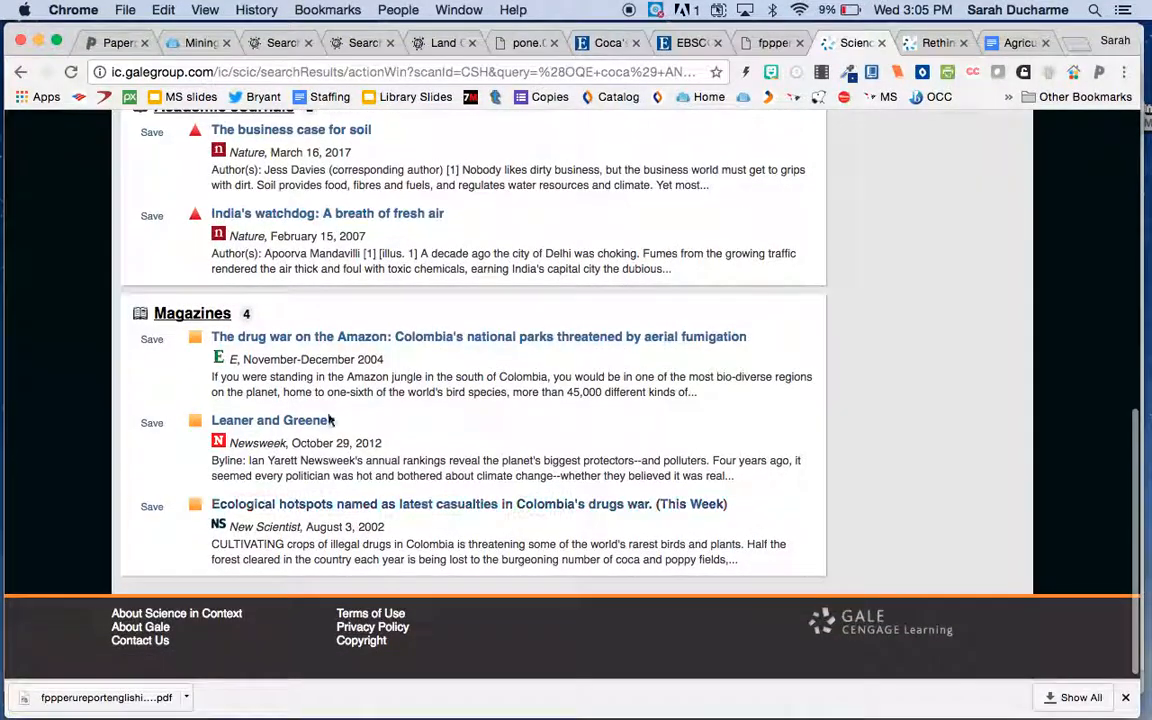
Open the full list of magazine results for coca and deforestation in Science in Context and look through it
click(248, 313)
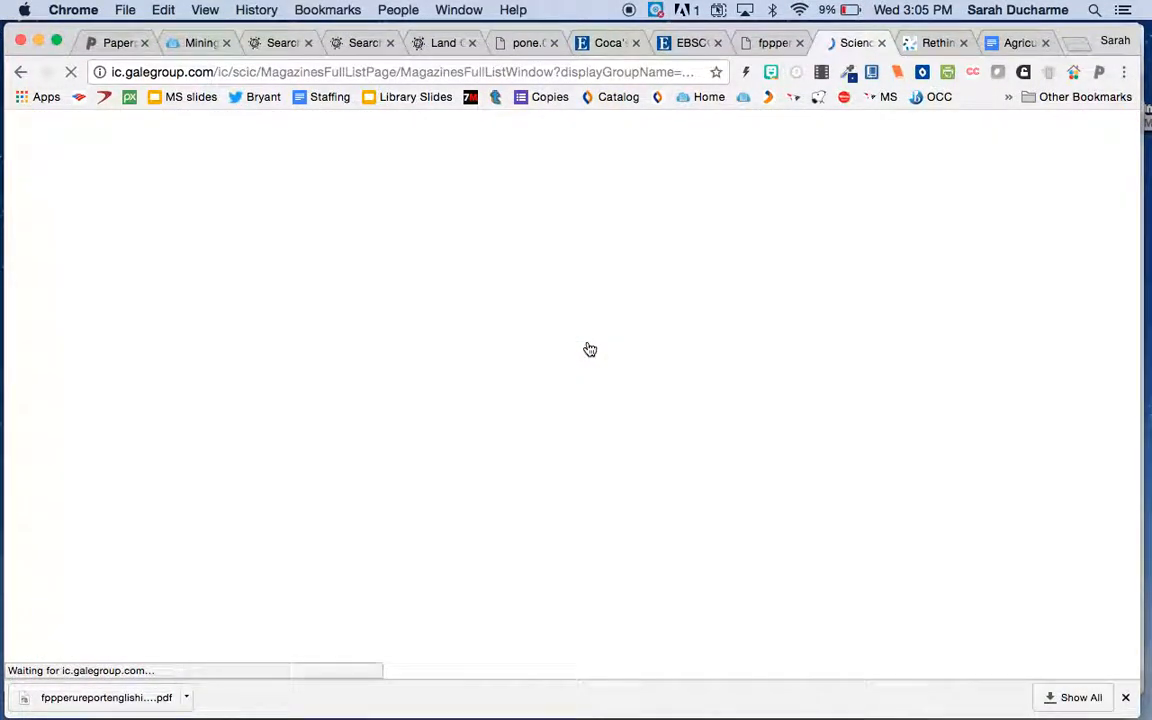
scroll(590, 349, down, 5)
scroll(588, 348, down, 2)
scroll(587, 347, up, 10)
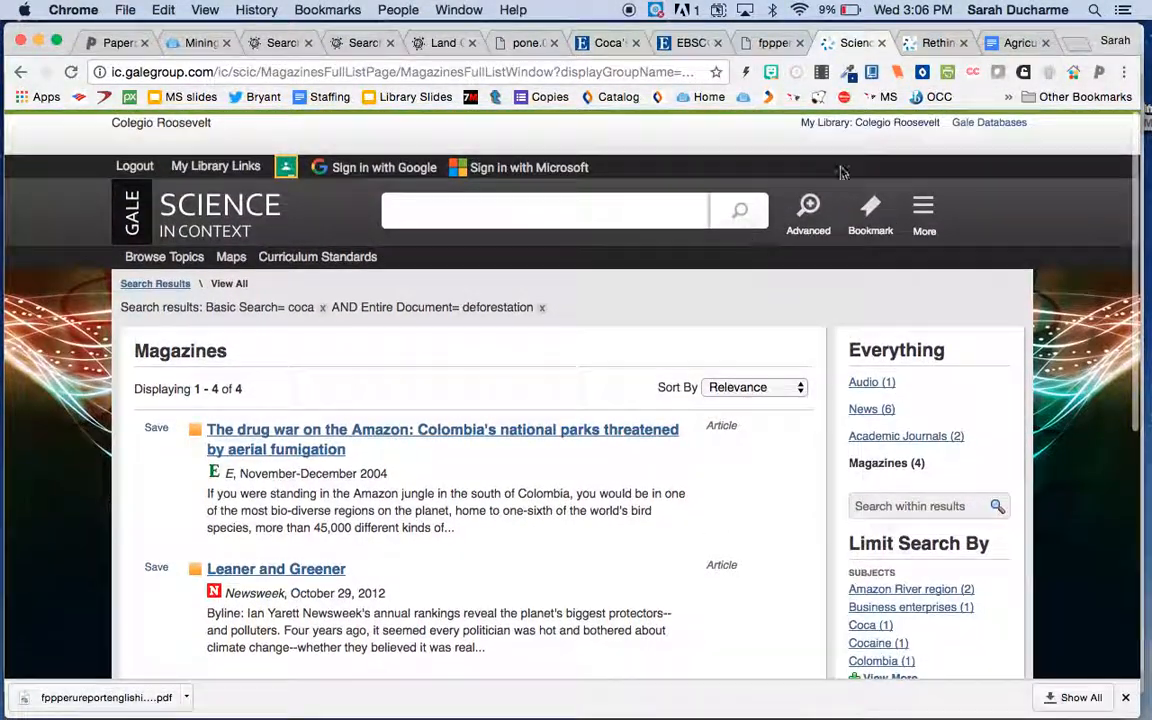
Copy the title of the open Gale article "Rethinking the economic geography of the coca leaf: fortune, folly, or fantasy?"
click(912, 42)
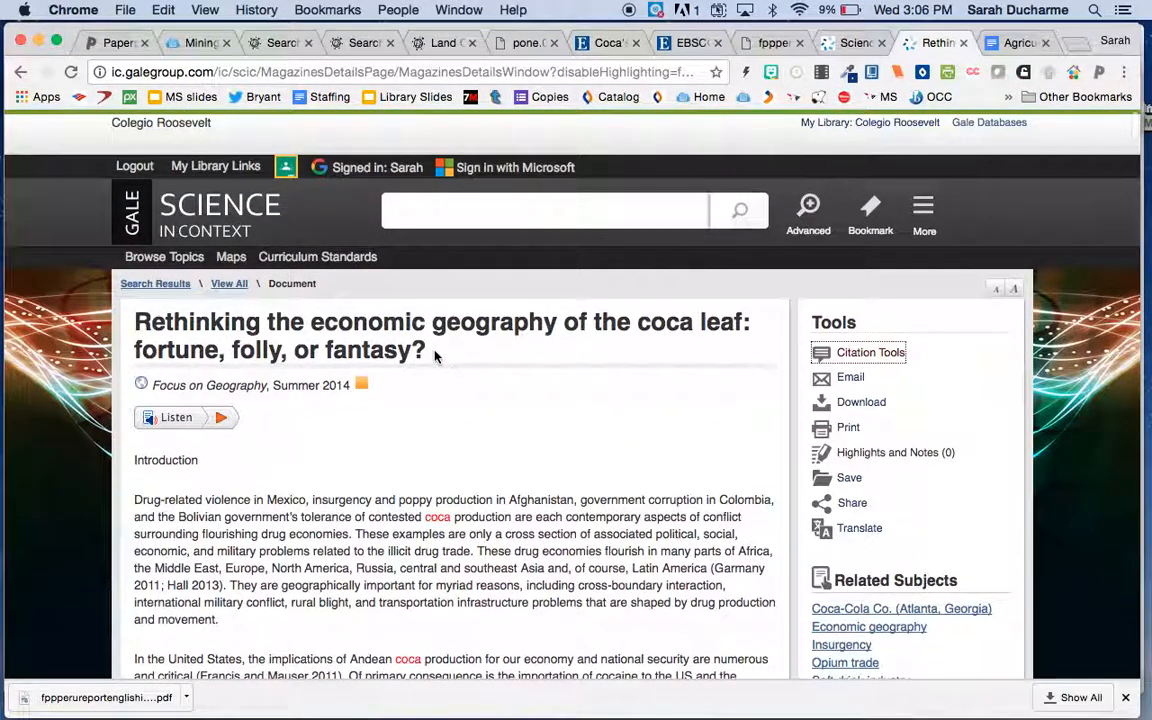
drag(434, 356, 129, 321)
key(super+c)
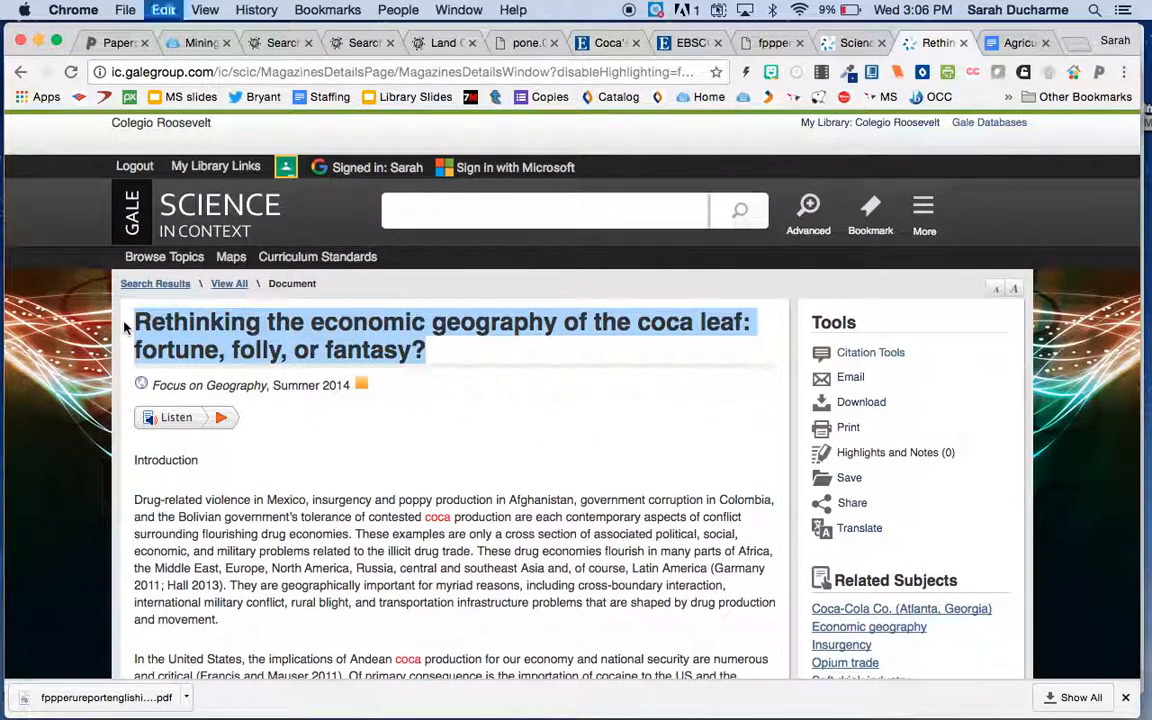
click(411, 473)
Switch to Paperpile and search online for a paper to add, using the copied coca leaf article title
click(117, 44)
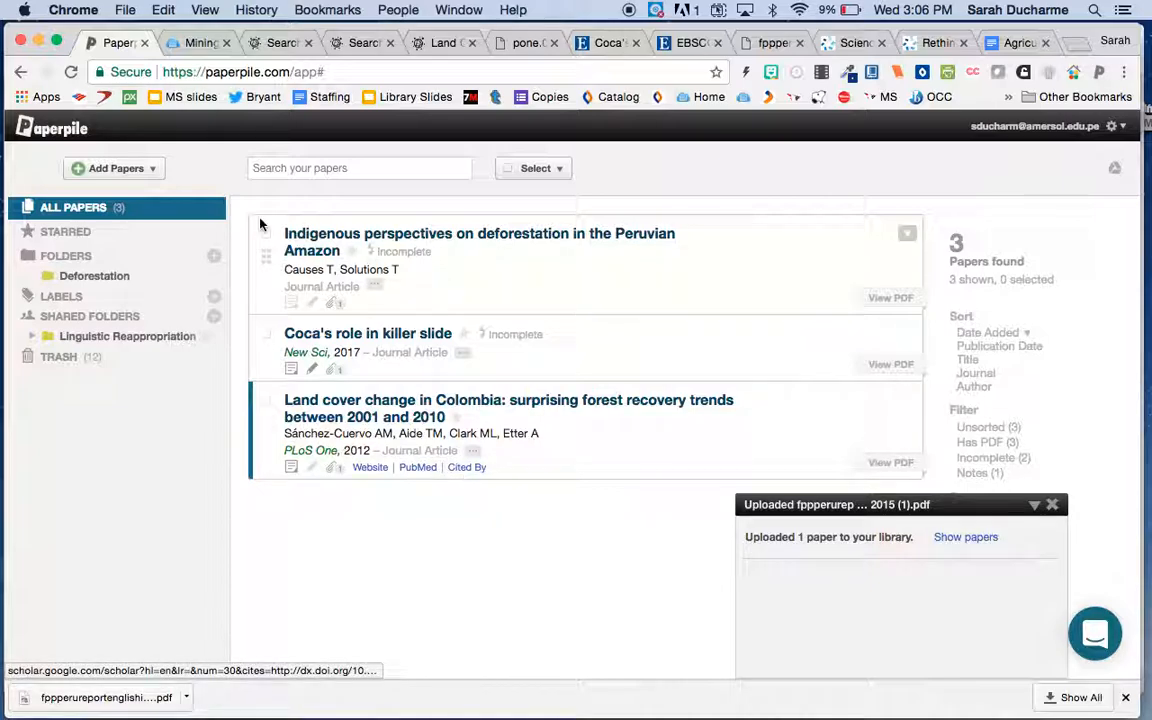
click(147, 170)
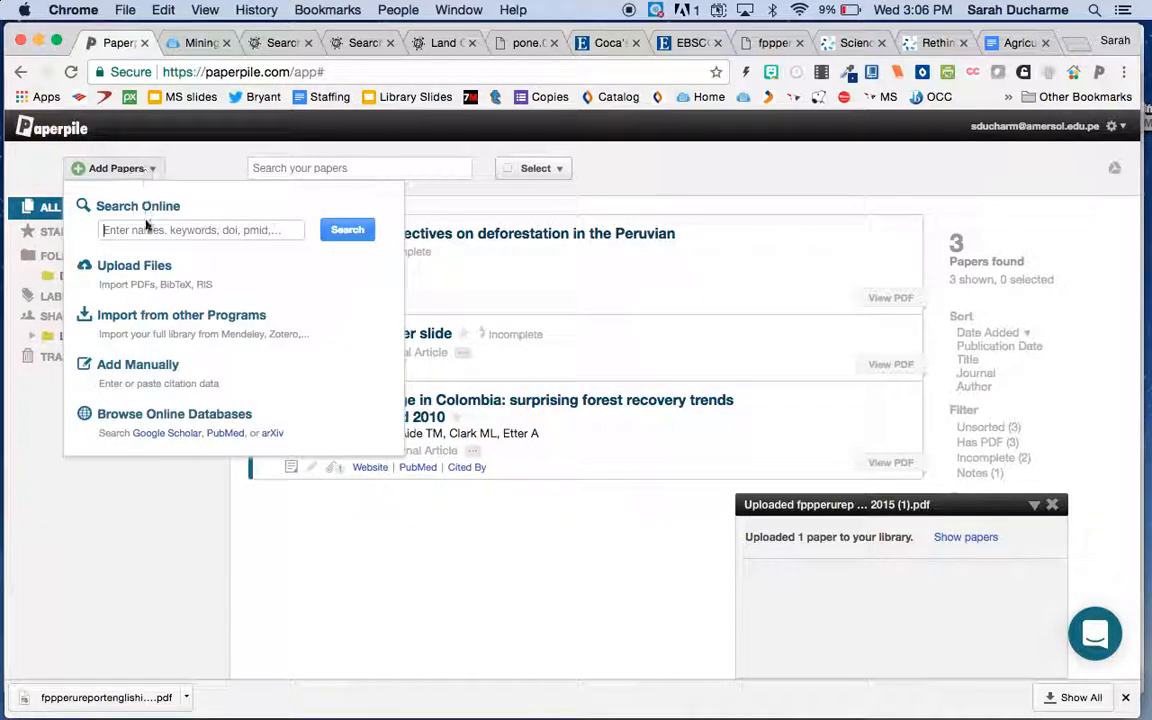
click(148, 229)
key(ctrl+v)
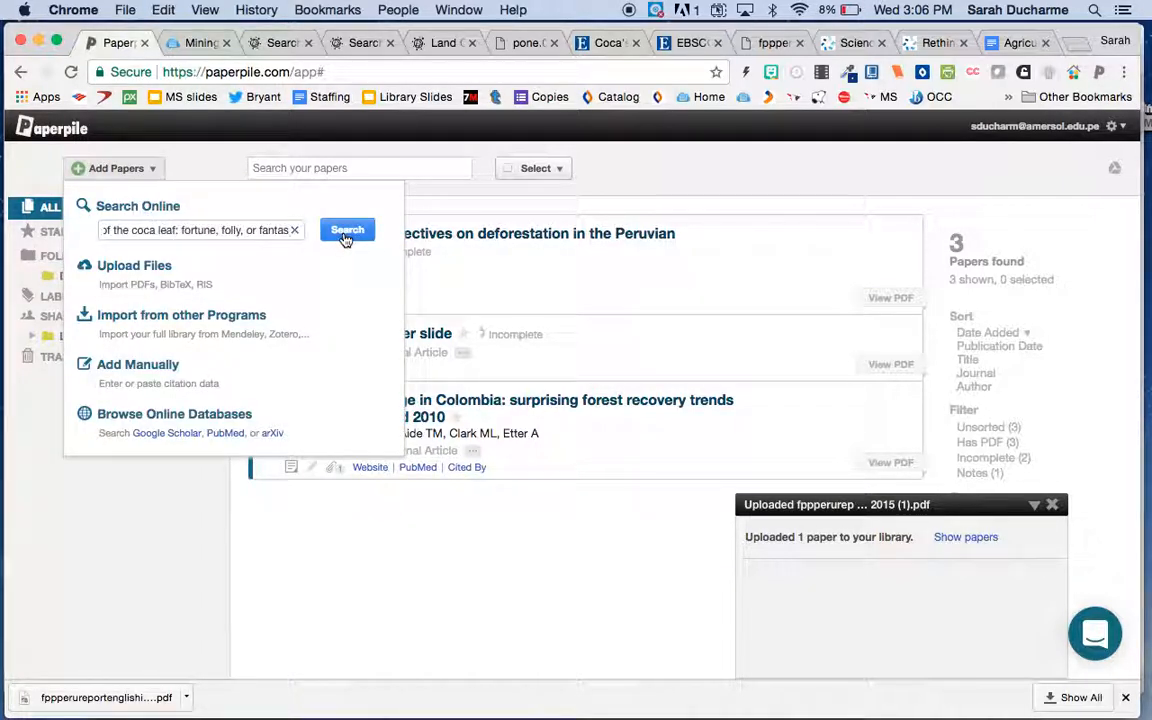
click(344, 230)
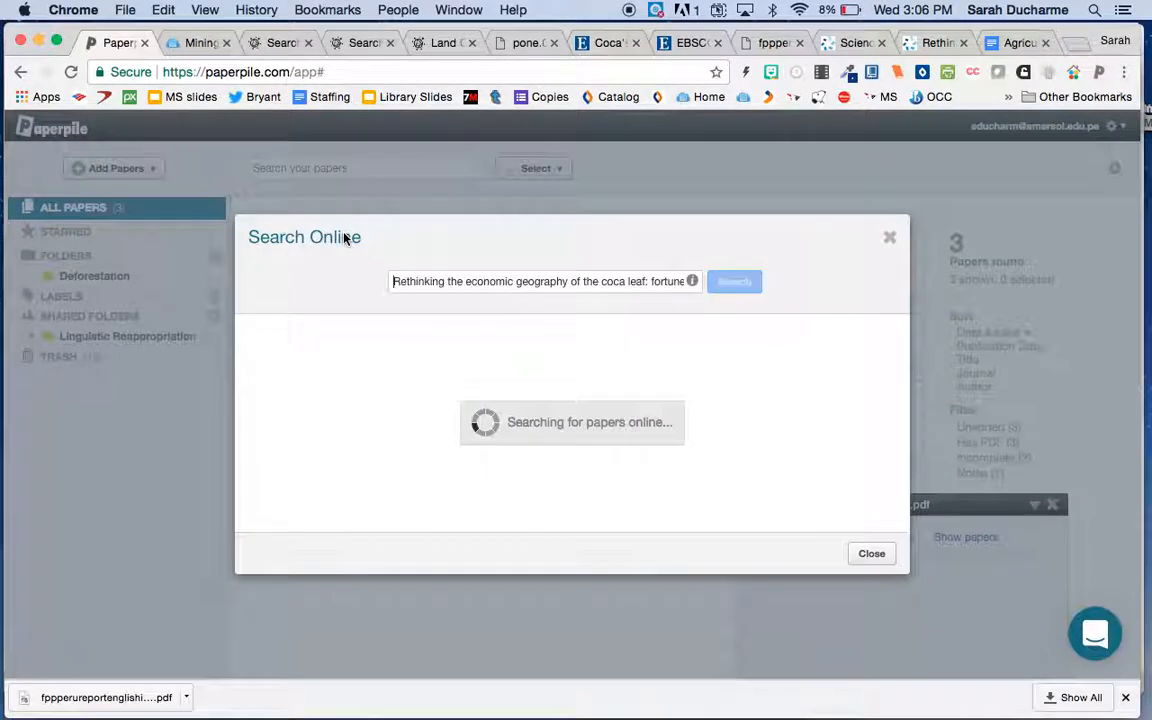
click(938, 43)
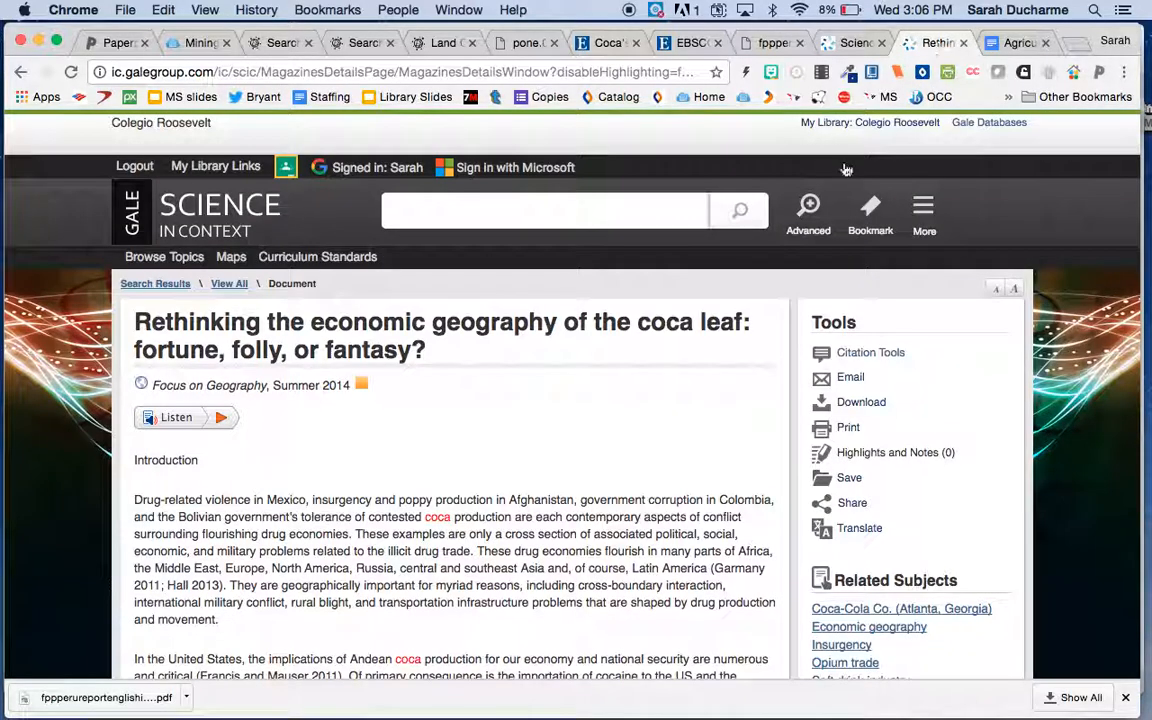
click(853, 44)
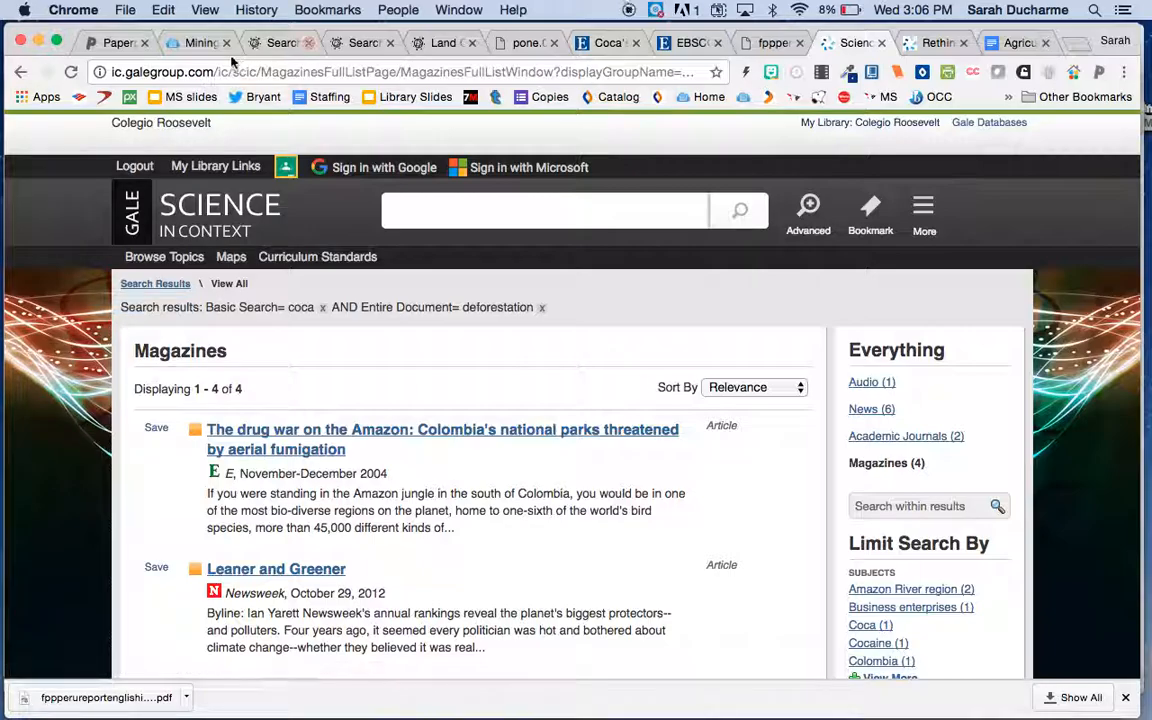
click(200, 43)
scroll(325, 398, up, 5)
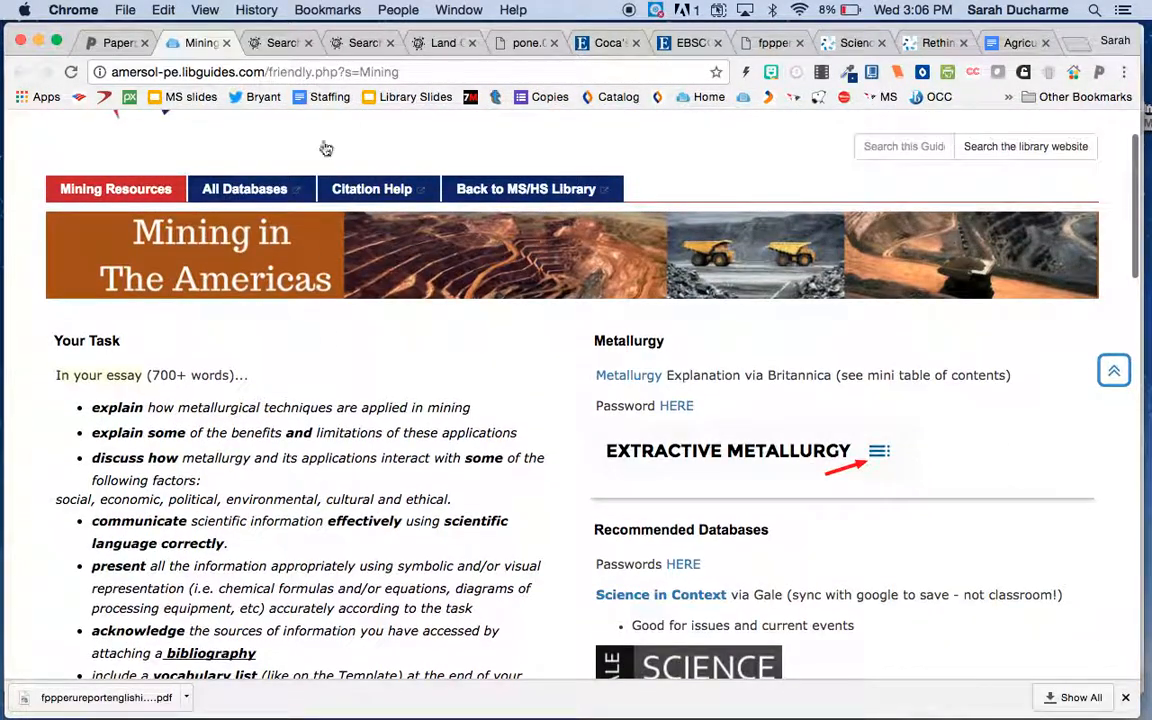
Add the Wiley Online Library result for the coca leaf article to the Paperpile library, and dismiss the online search and upload notice
click(120, 45)
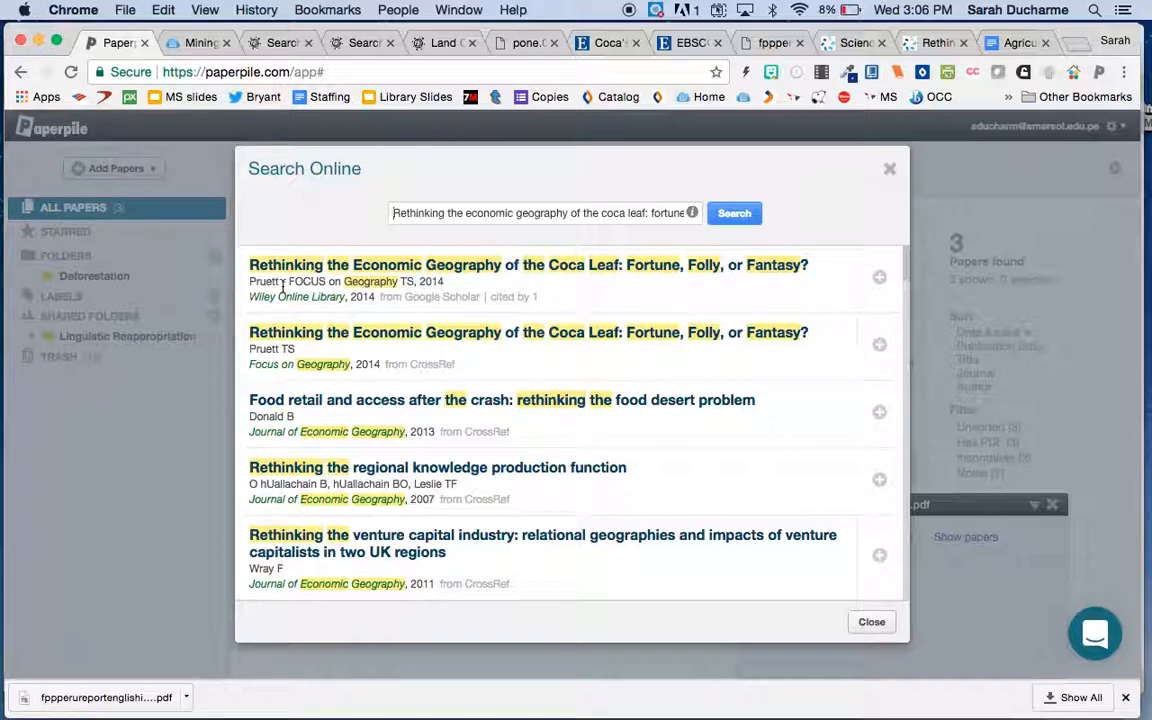
click(884, 288)
click(890, 172)
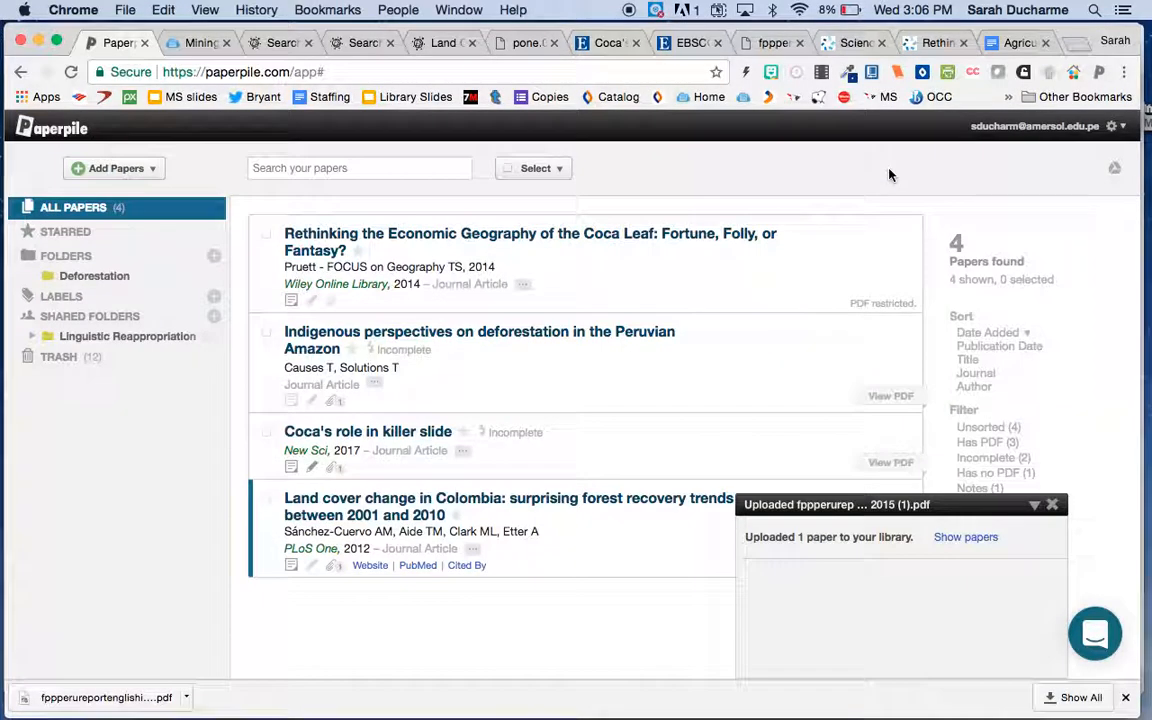
click(1052, 504)
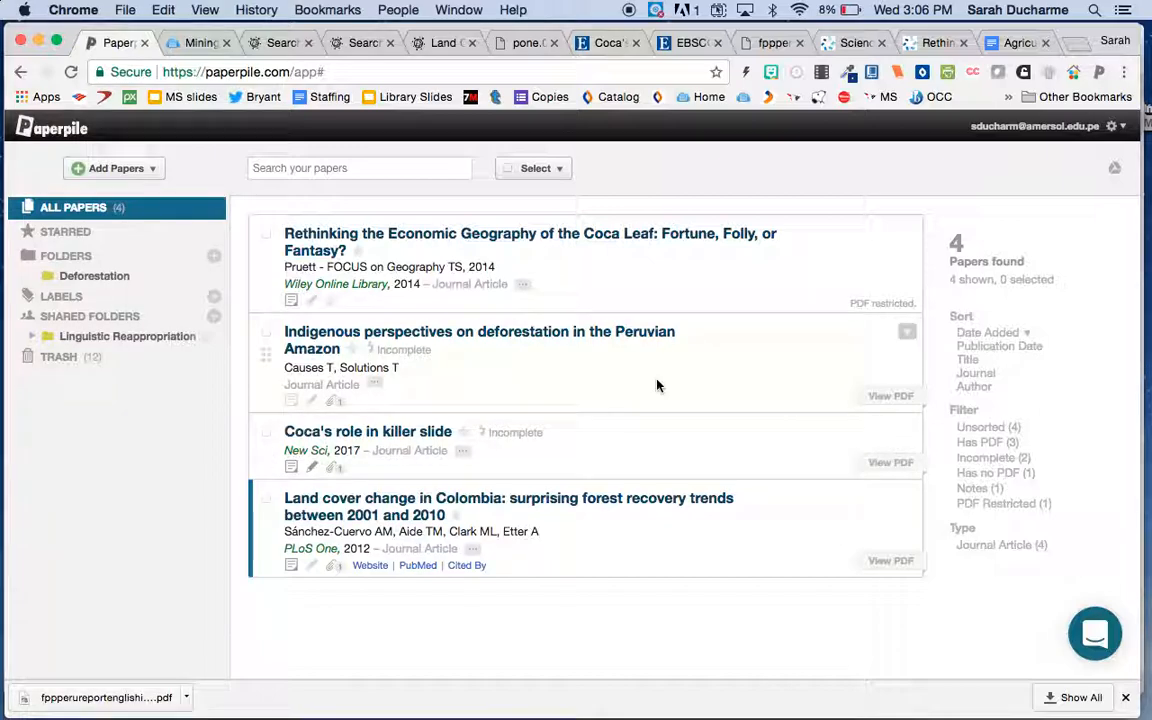
Look at the management options and export formats for the Deforestation folder
click(214, 277)
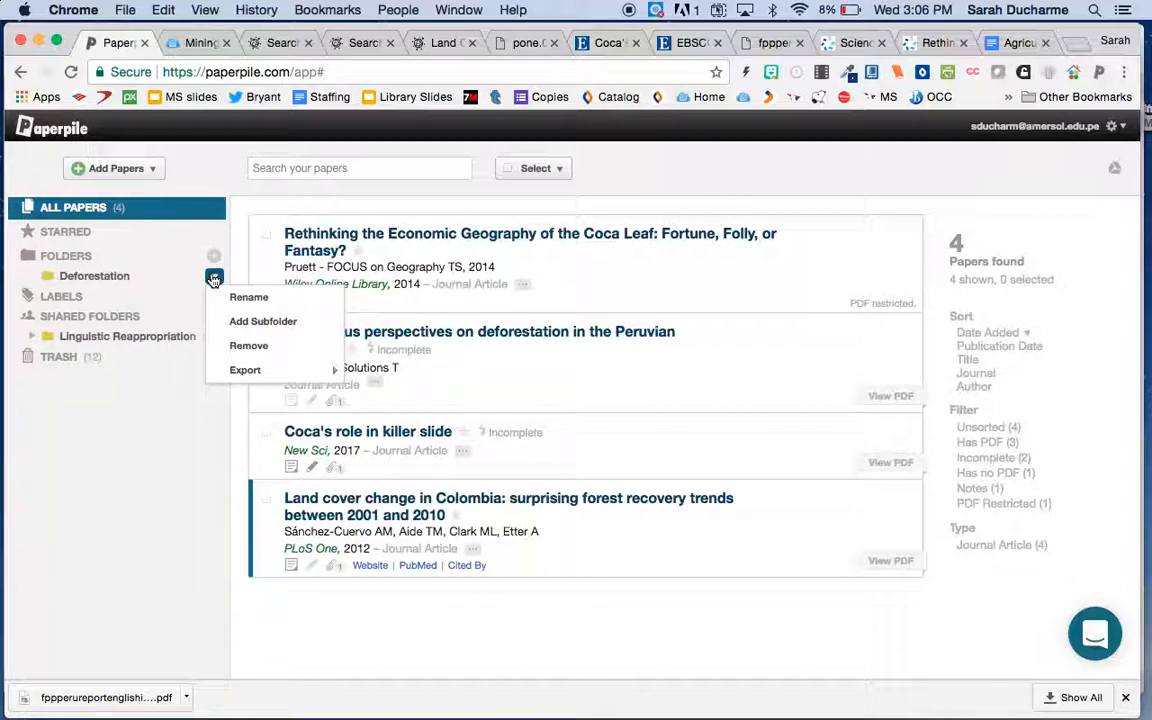
mouse_move(247, 381)
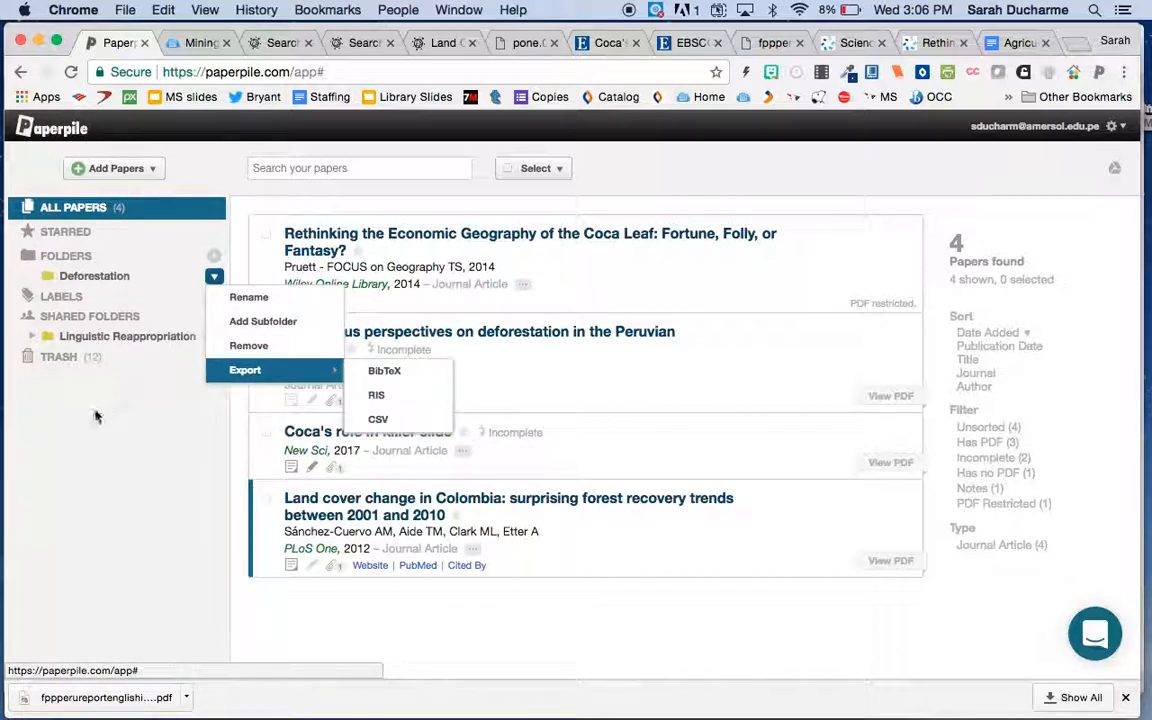
Select the coca leaf and "Indigenous perspectives on deforestation" papers and review the options for sharing them or adding them to a shared folder
click(610, 280)
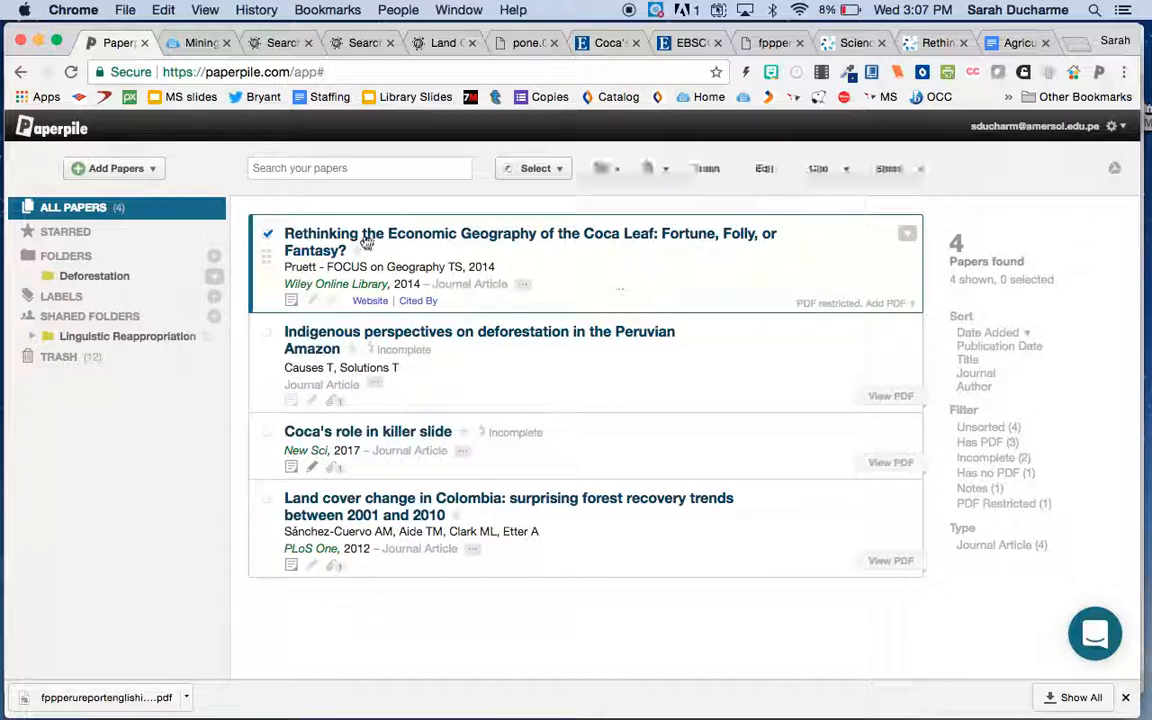
click(267, 338)
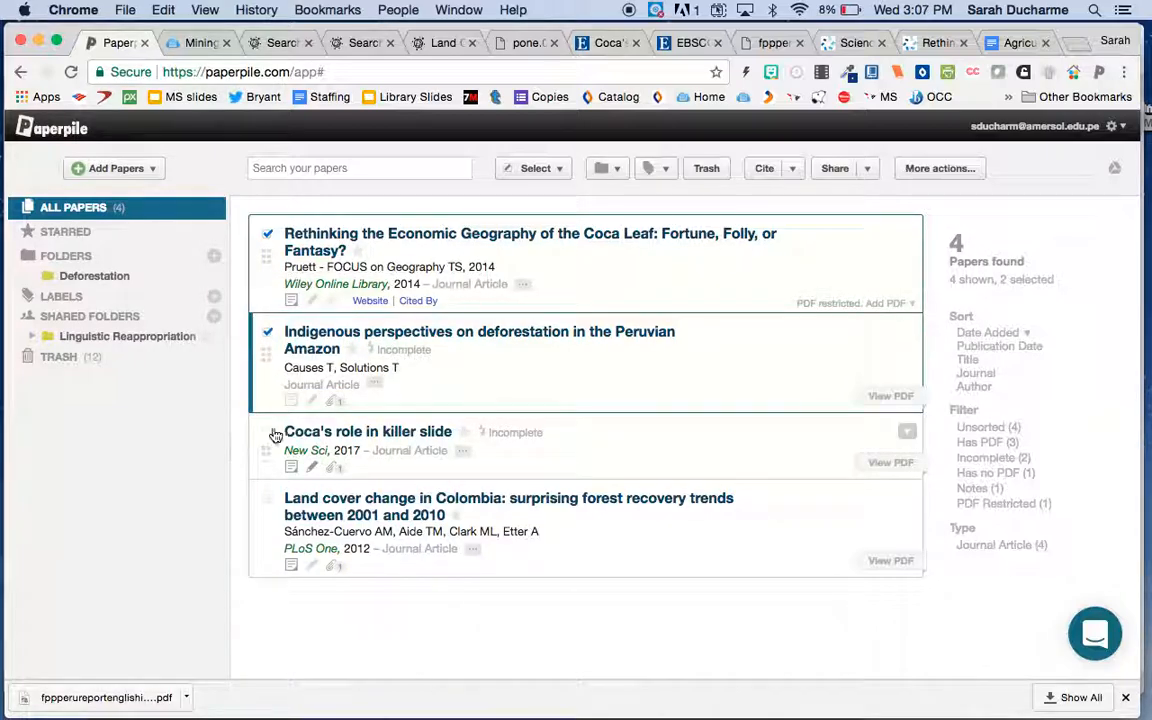
click(866, 172)
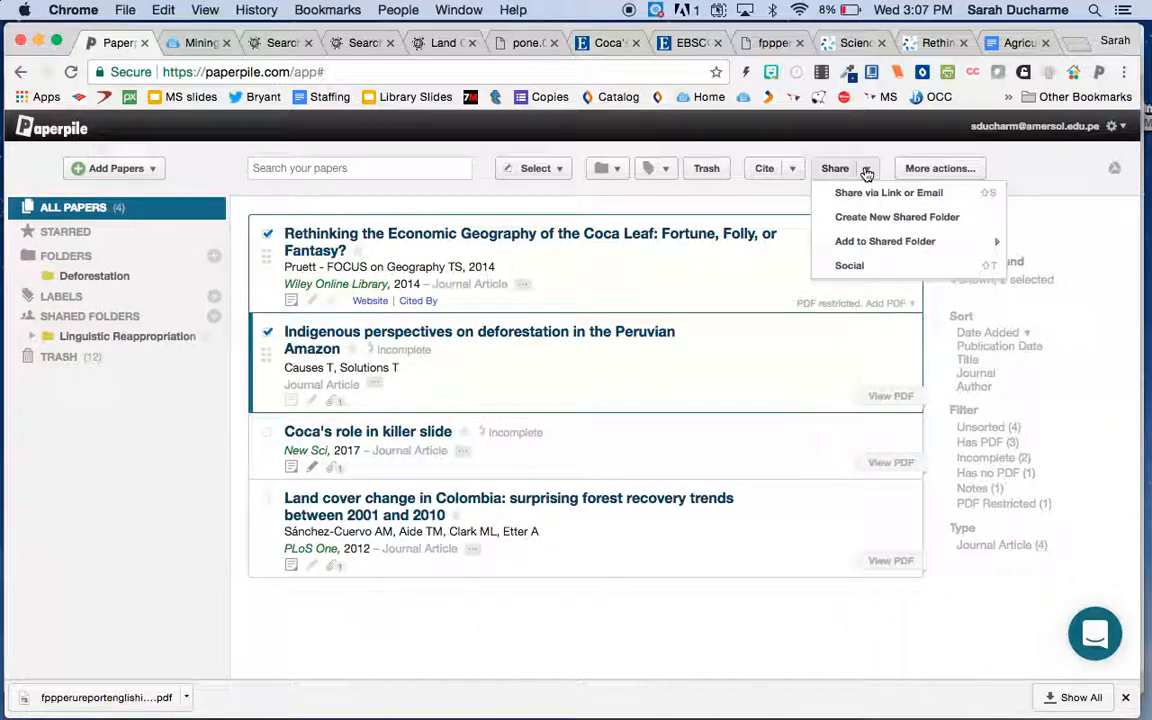
mouse_move(852, 242)
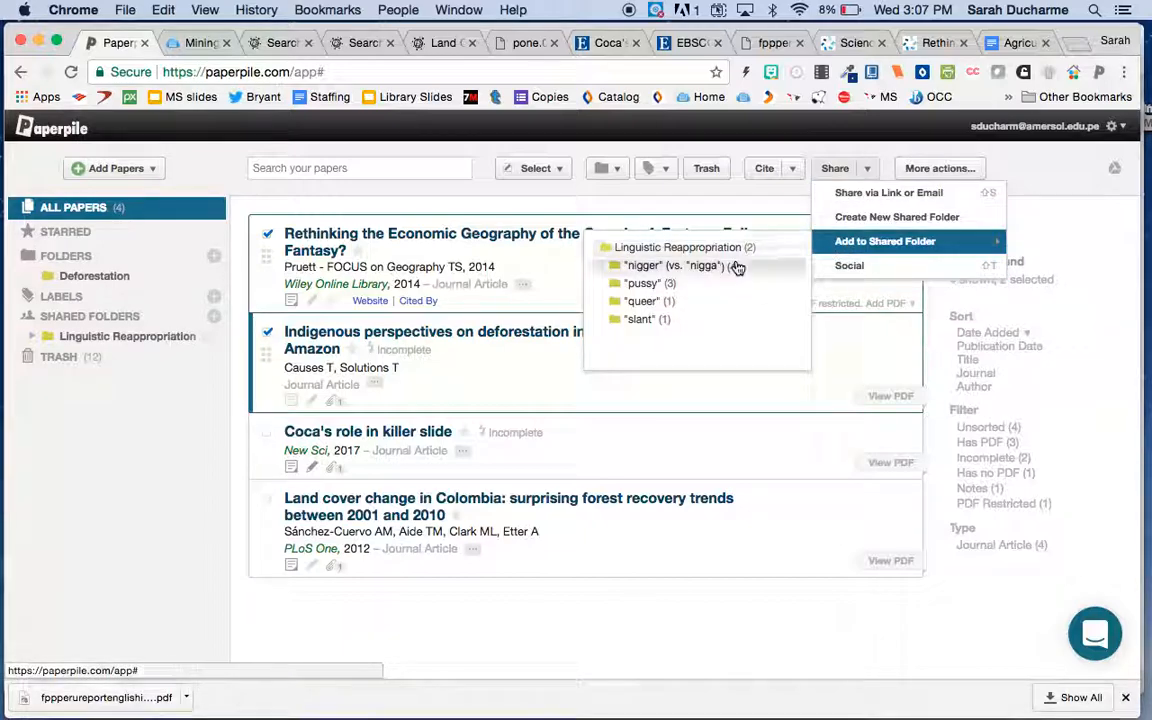
click(756, 620)
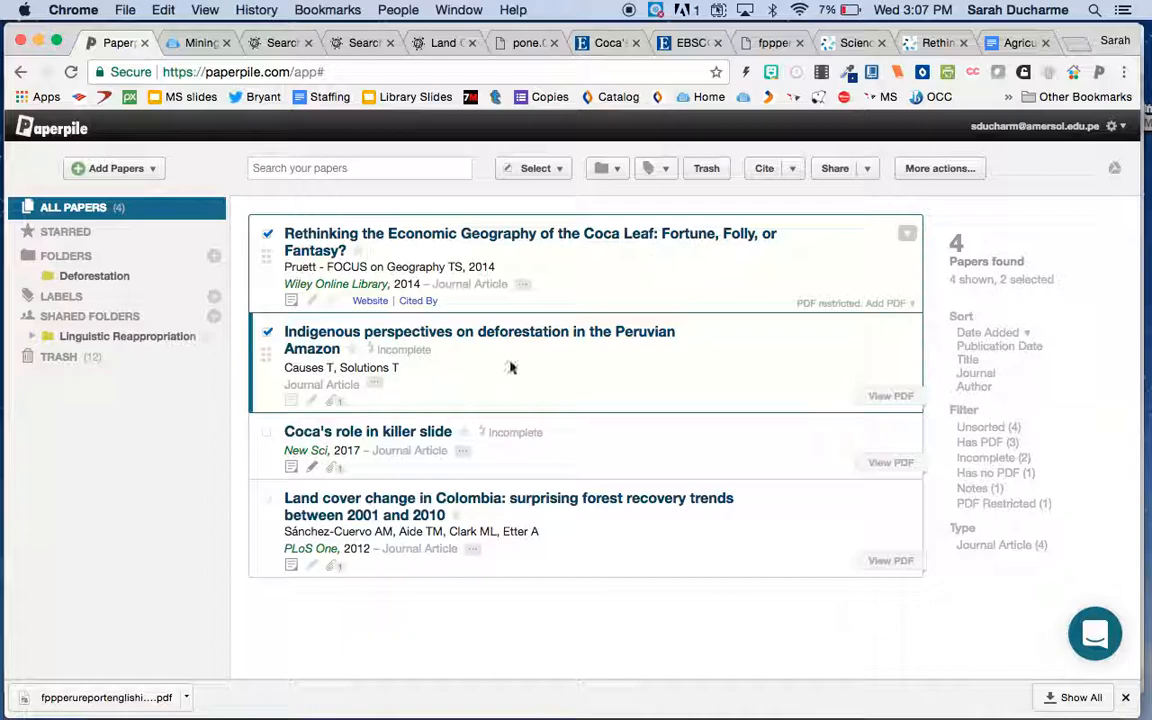
Add "Coca's role in killer slide" and "Land cover change in Colombia" to the selection and file all four papers in the Deforestation folder
click(267, 433)
click(266, 498)
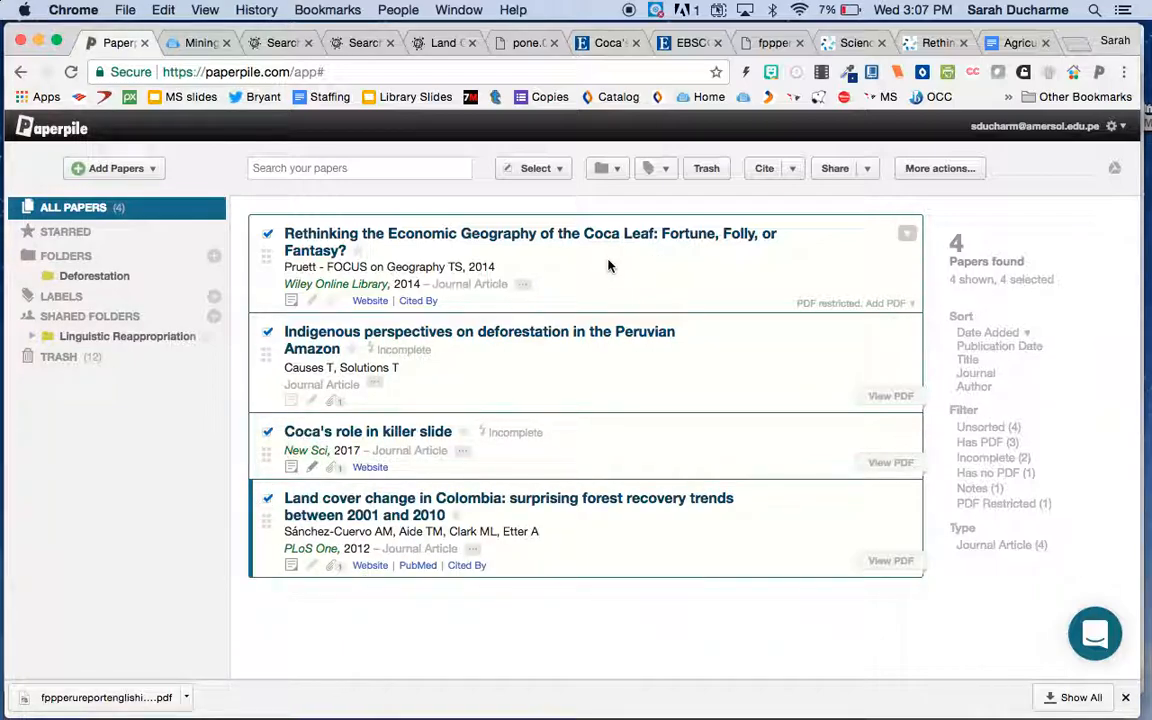
click(617, 168)
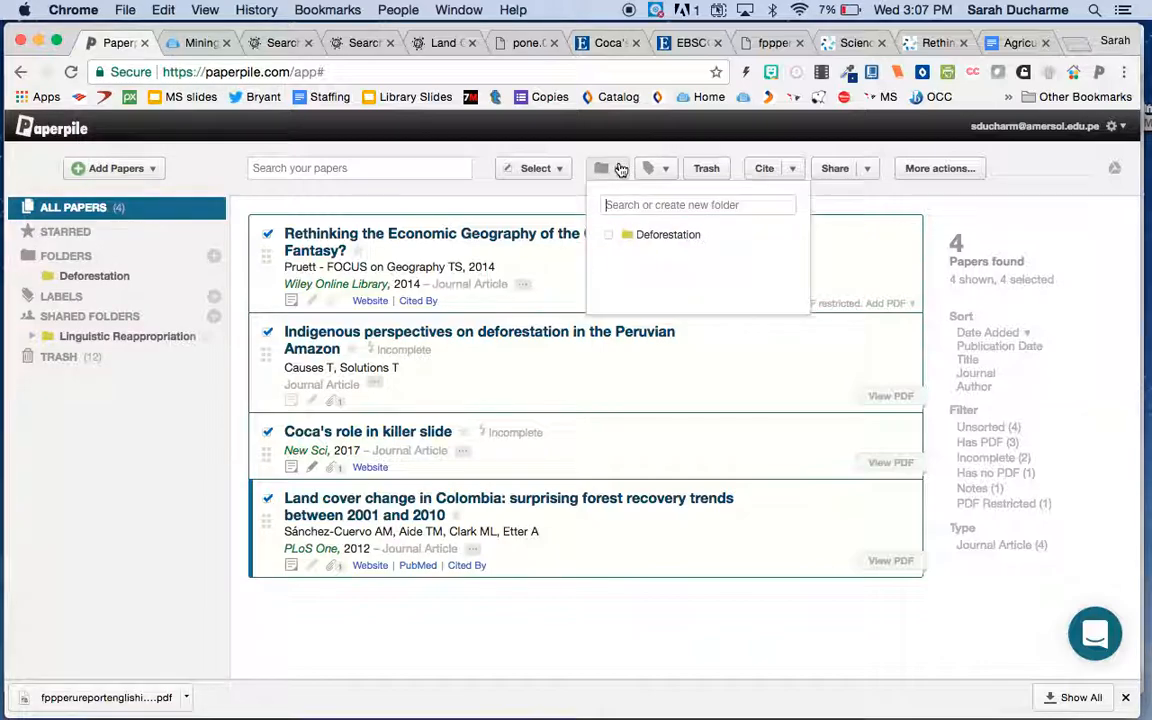
click(645, 236)
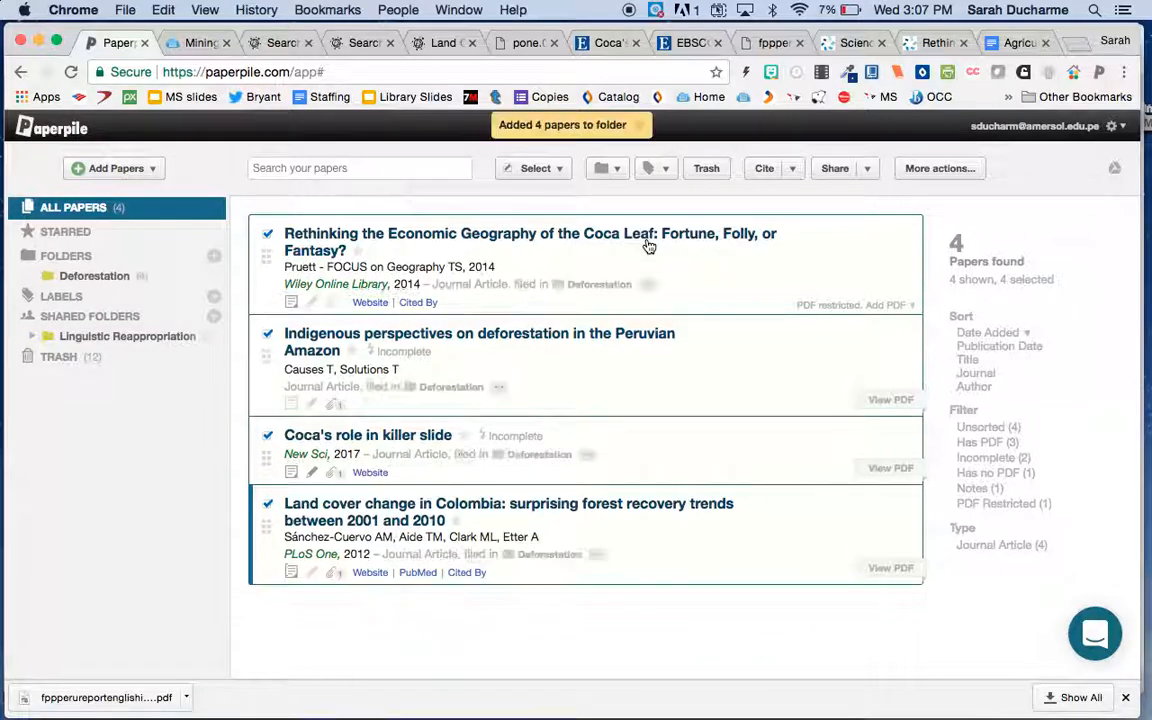
Open the Deforestation folder and bring up the note field of the coca leaf paper
click(80, 274)
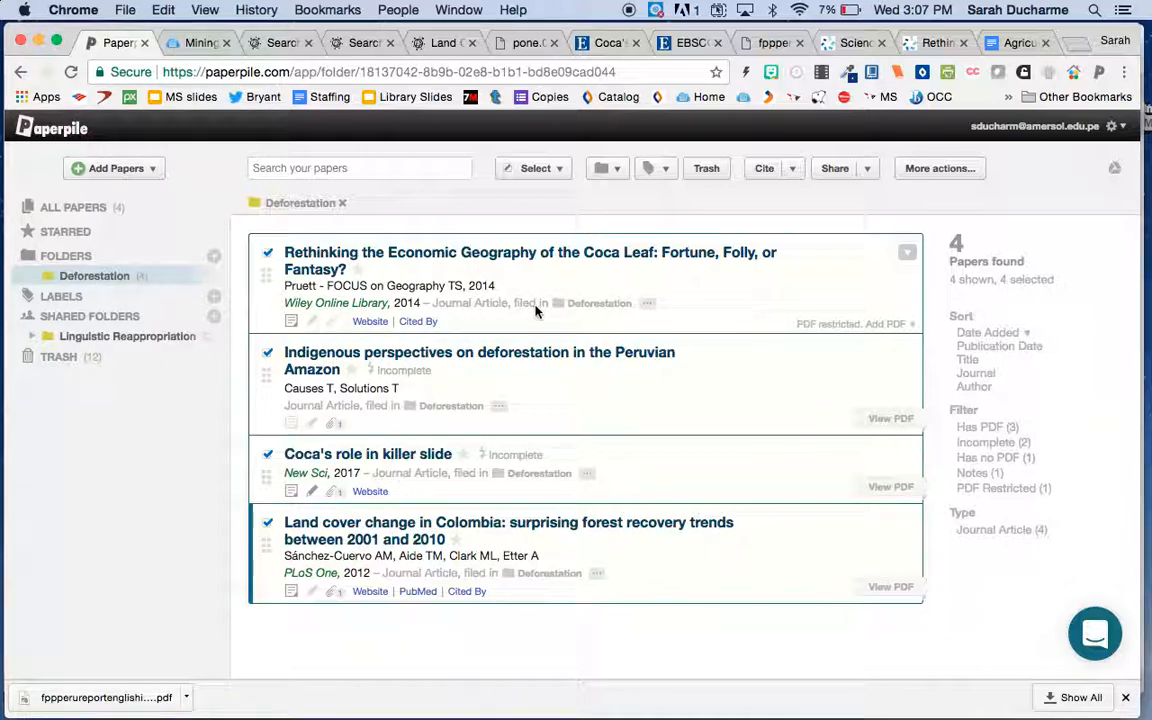
click(313, 321)
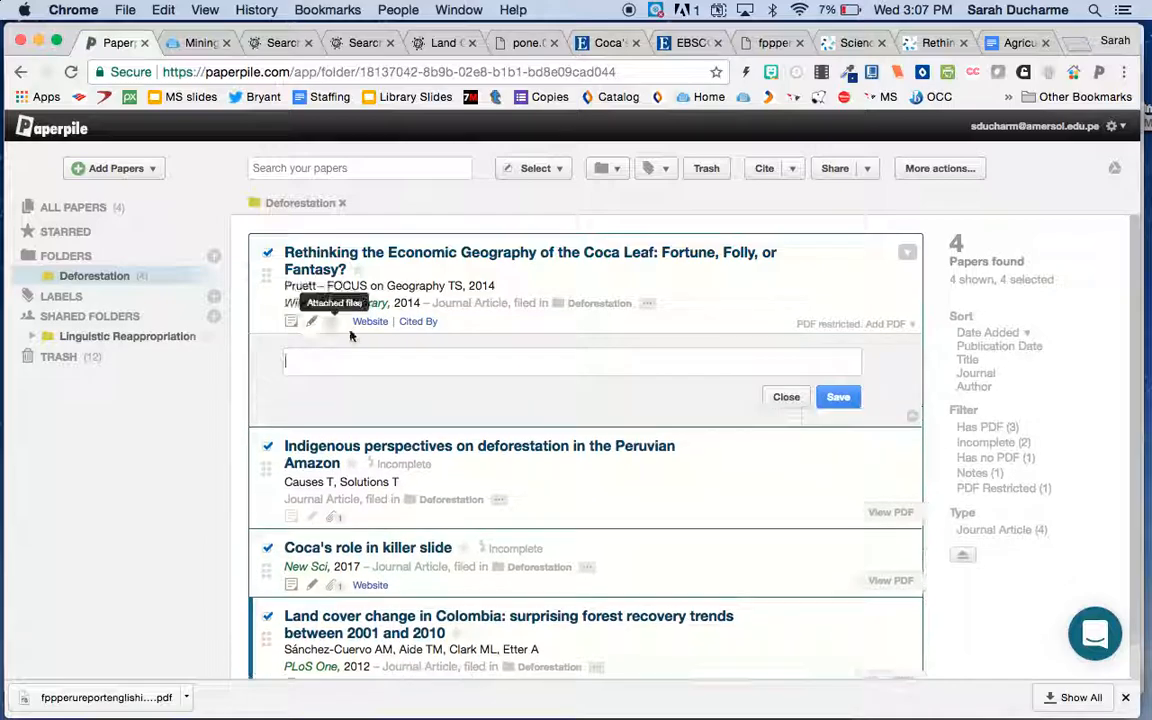
Switch to the Google Docs document "Agriculture & the rainforest - Paperpile lesson", look over its text and dismiss the authorization notice
click(1022, 44)
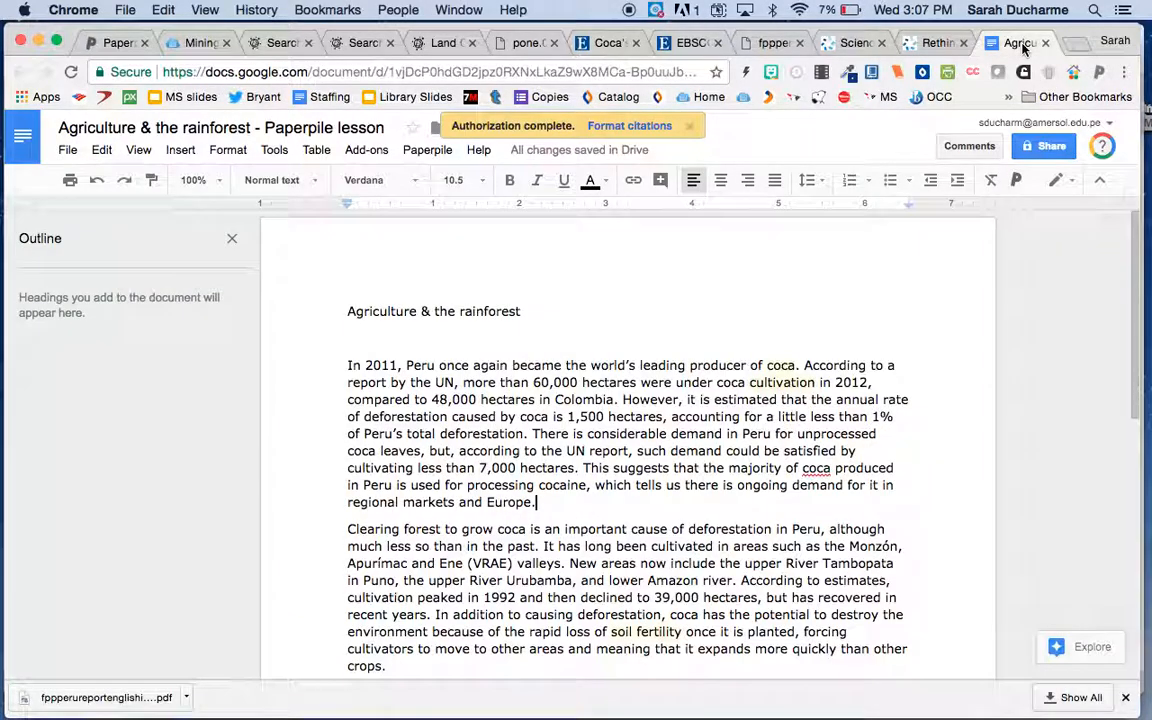
scroll(687, 365, down, 6)
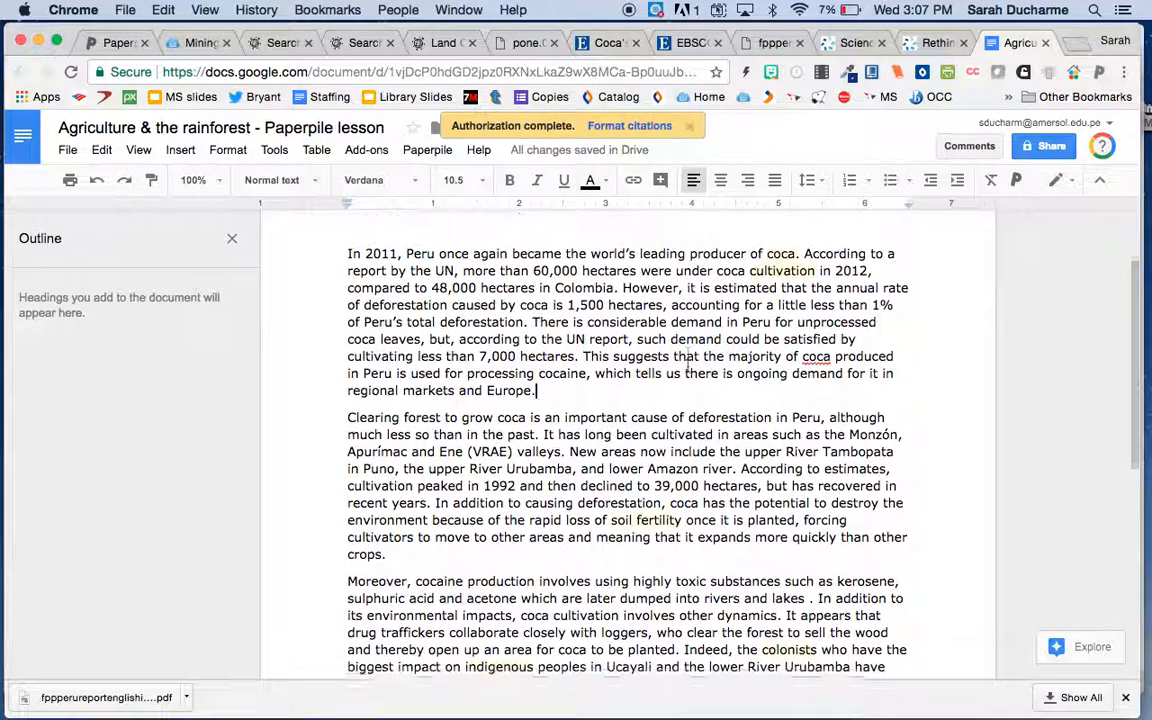
scroll(687, 364, up, 2)
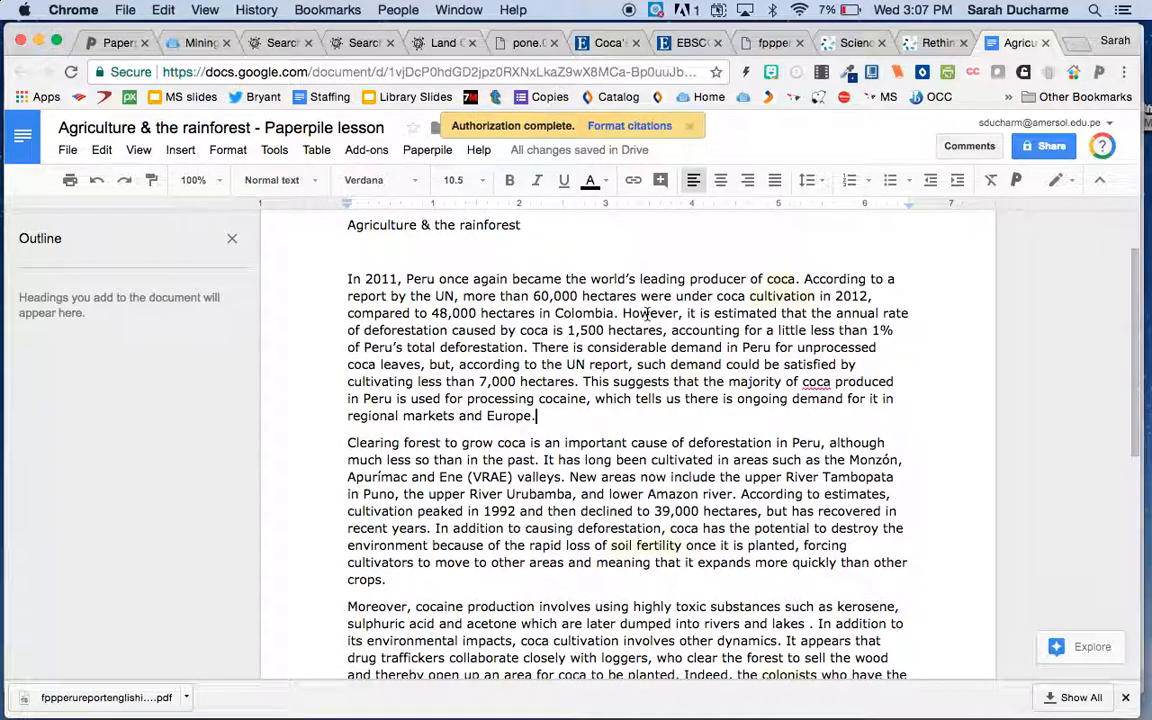
click(689, 126)
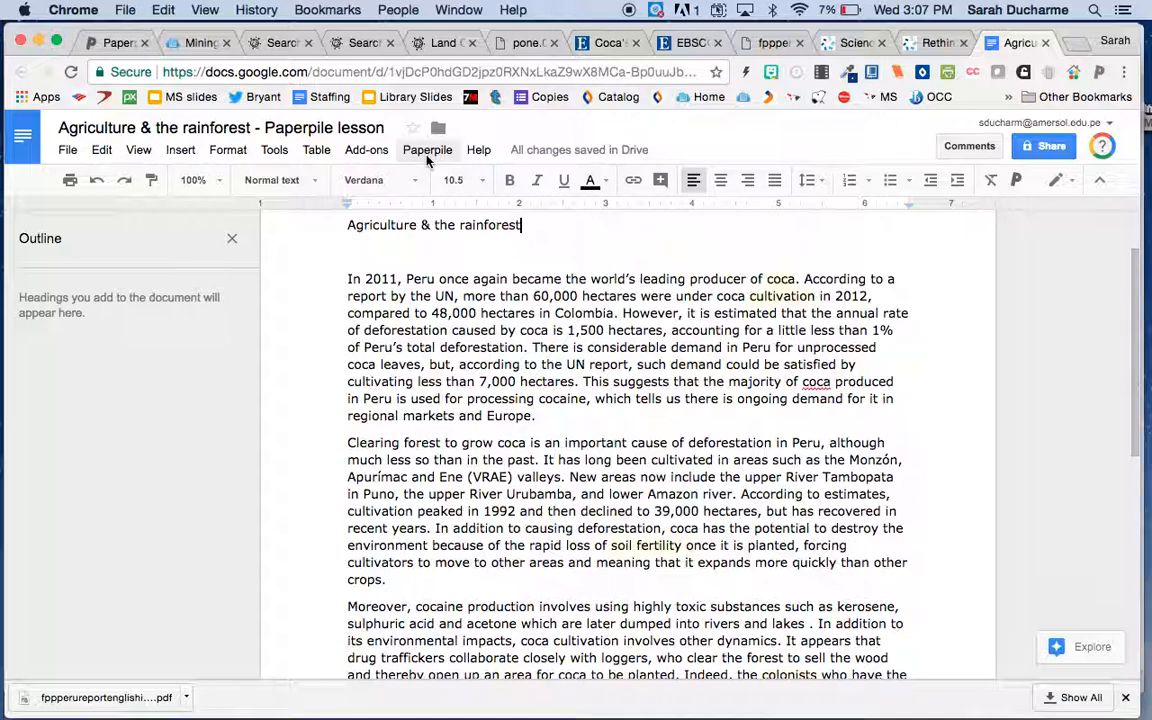
Insert a Paperpile citation of "Rethinking the Economic Geography of the Coca Leaf" after "7,000 hectares" in the first paragraph
click(575, 384)
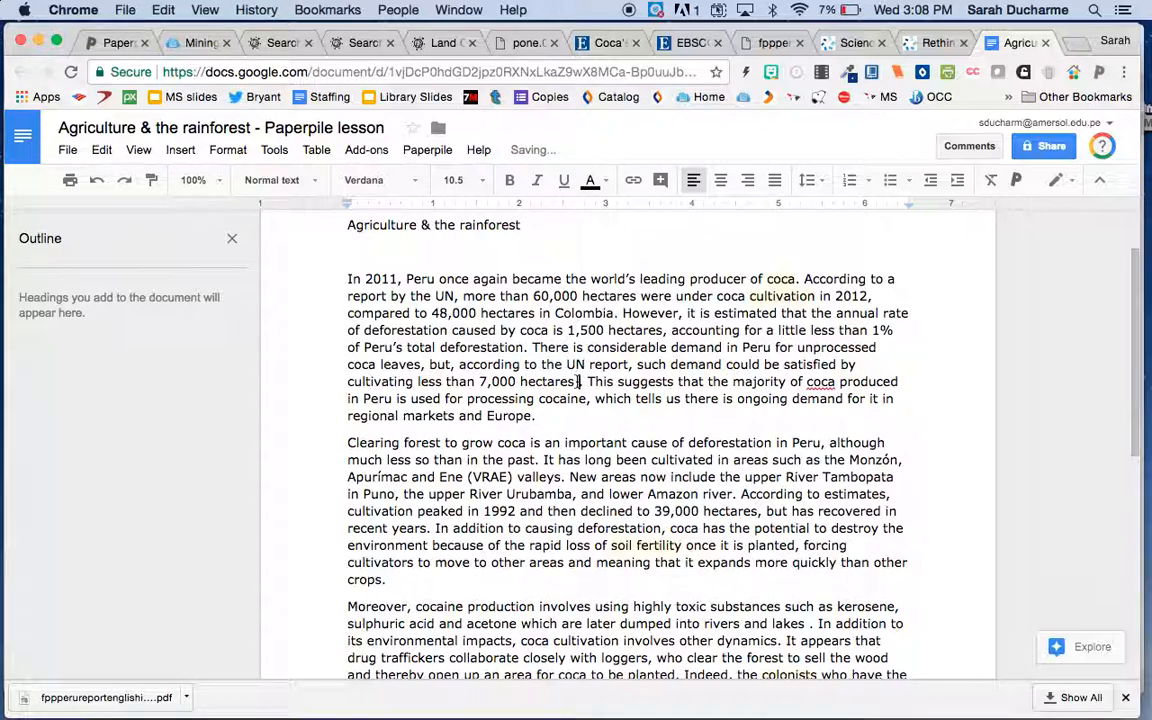
drag(575, 381, 533, 345)
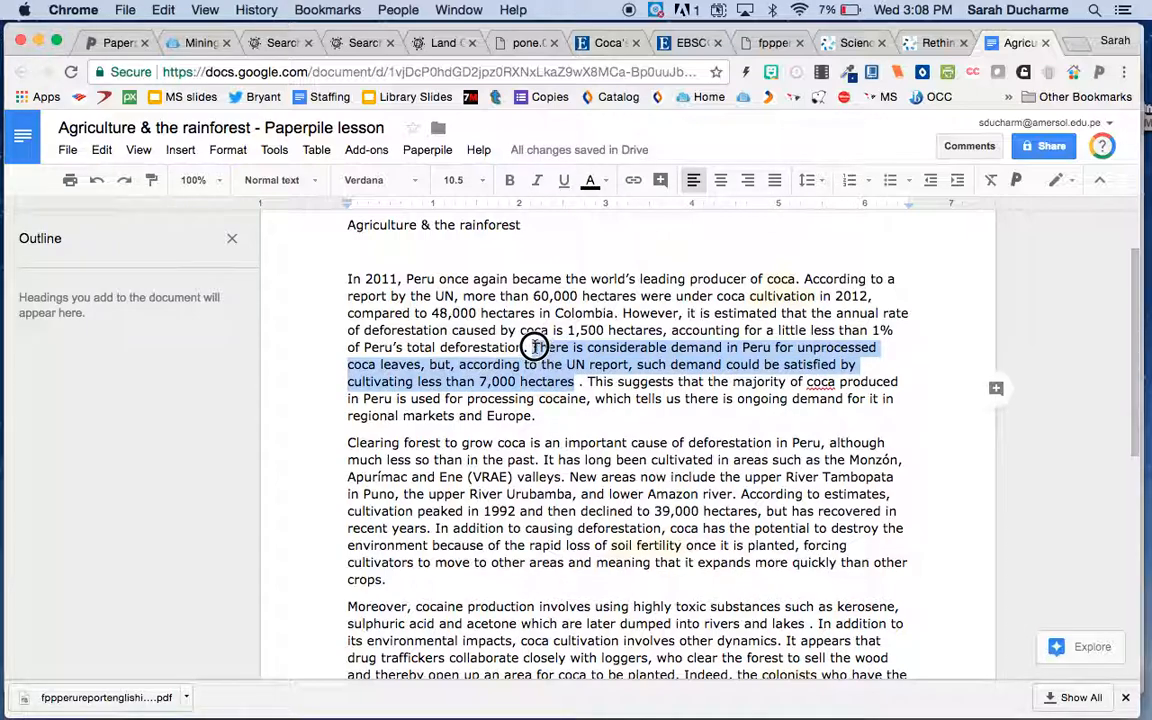
click(579, 386)
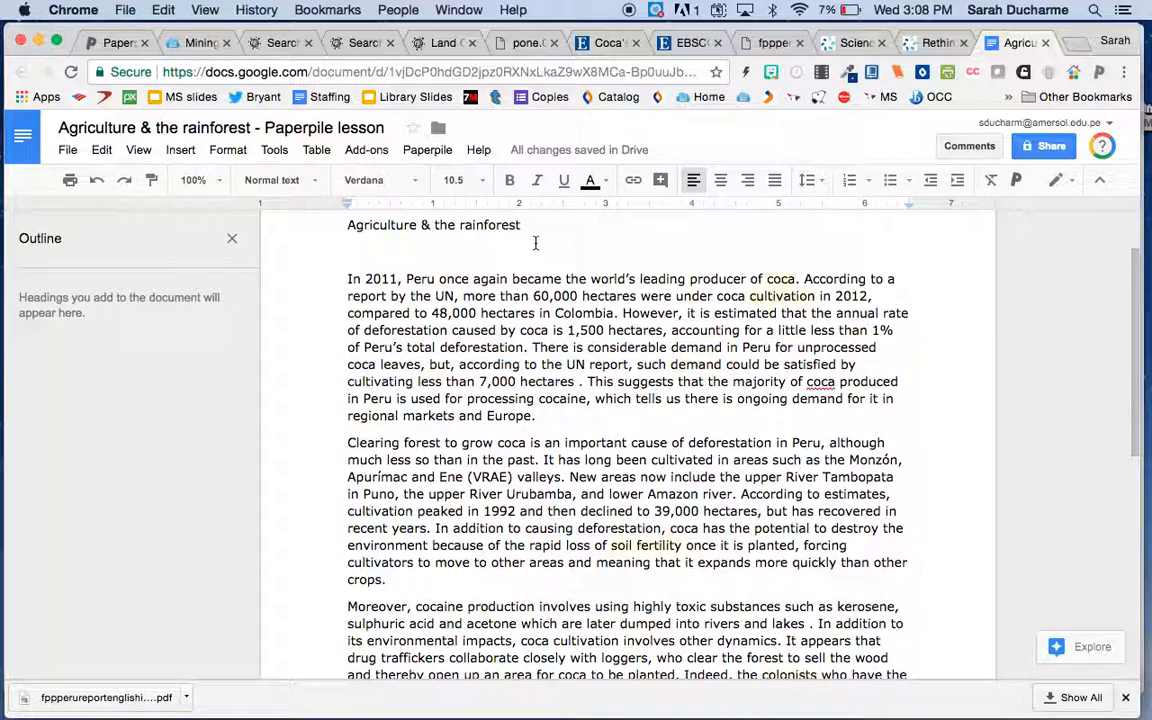
click(430, 150)
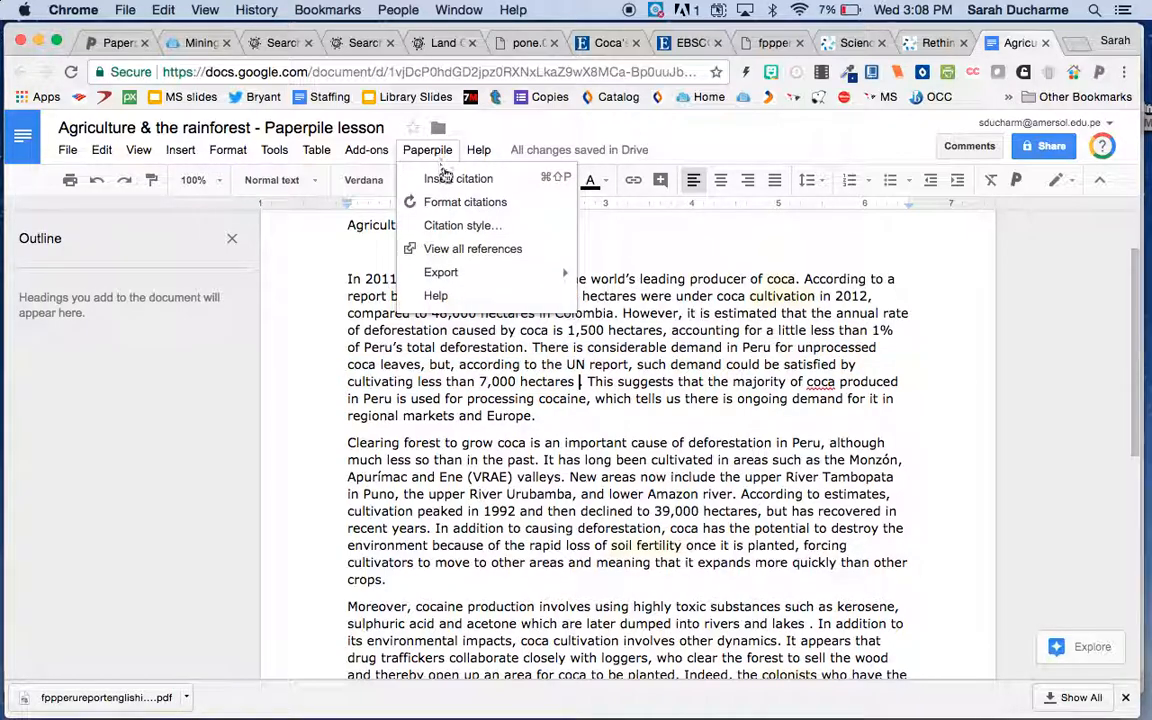
click(447, 179)
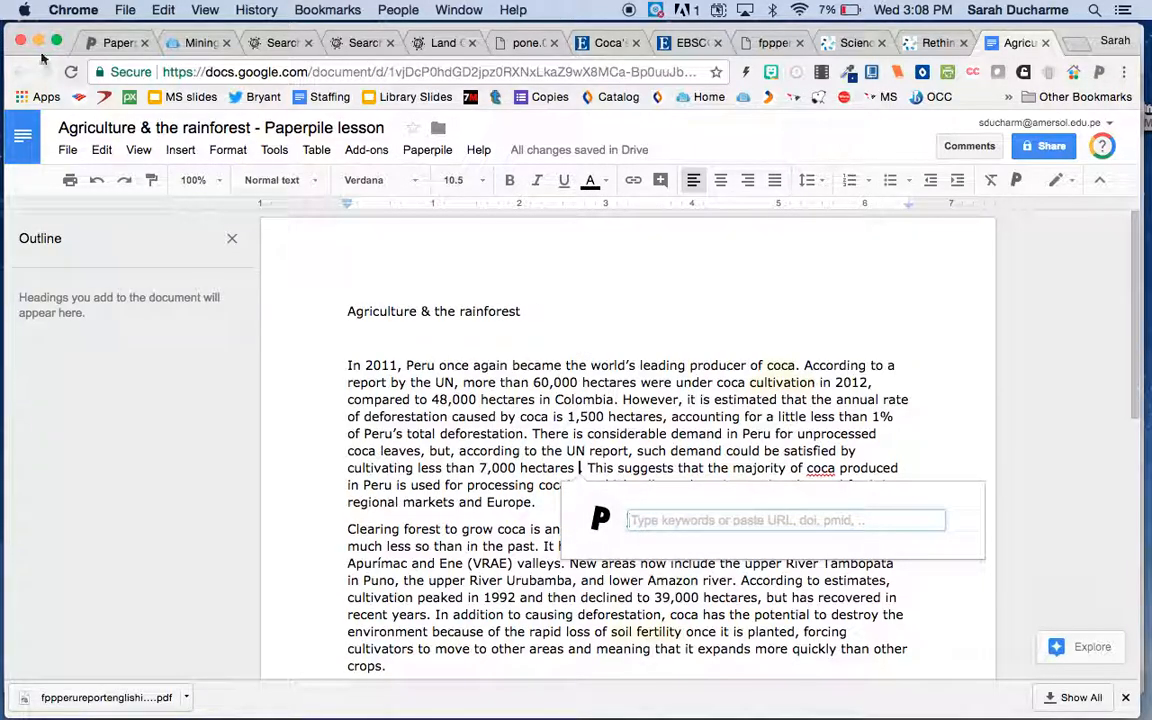
click(95, 43)
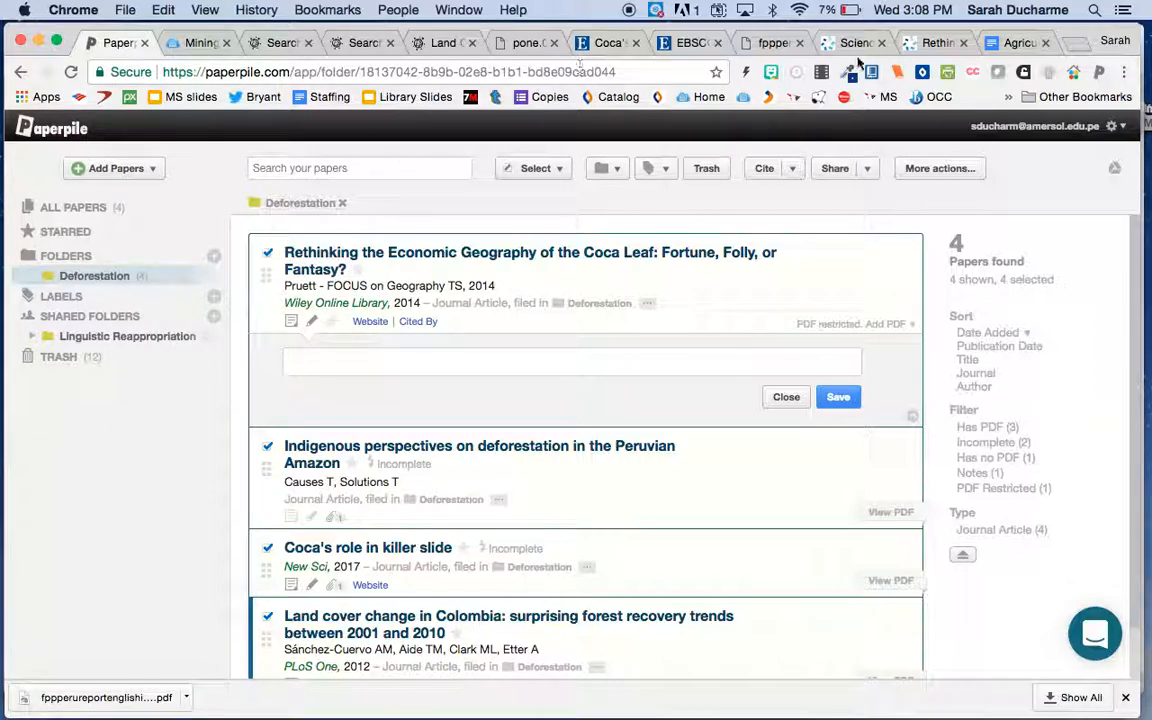
click(1010, 43)
text(reh)
key(BackSpace)
text(thinking)
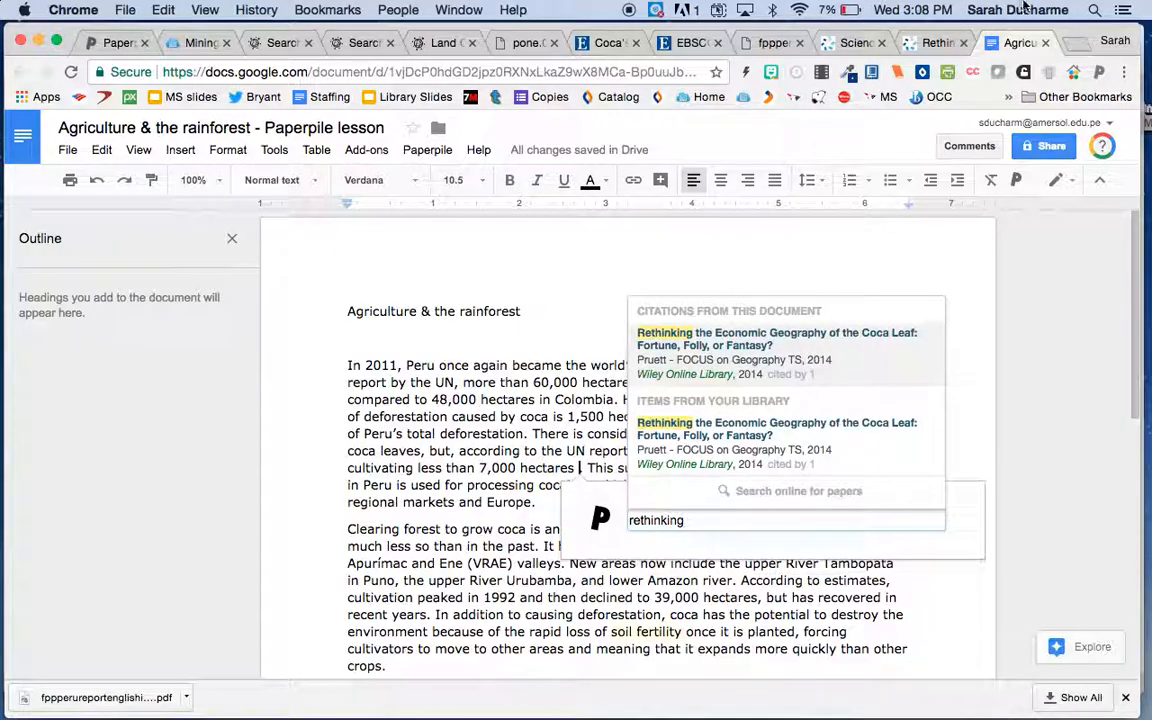
click(731, 432)
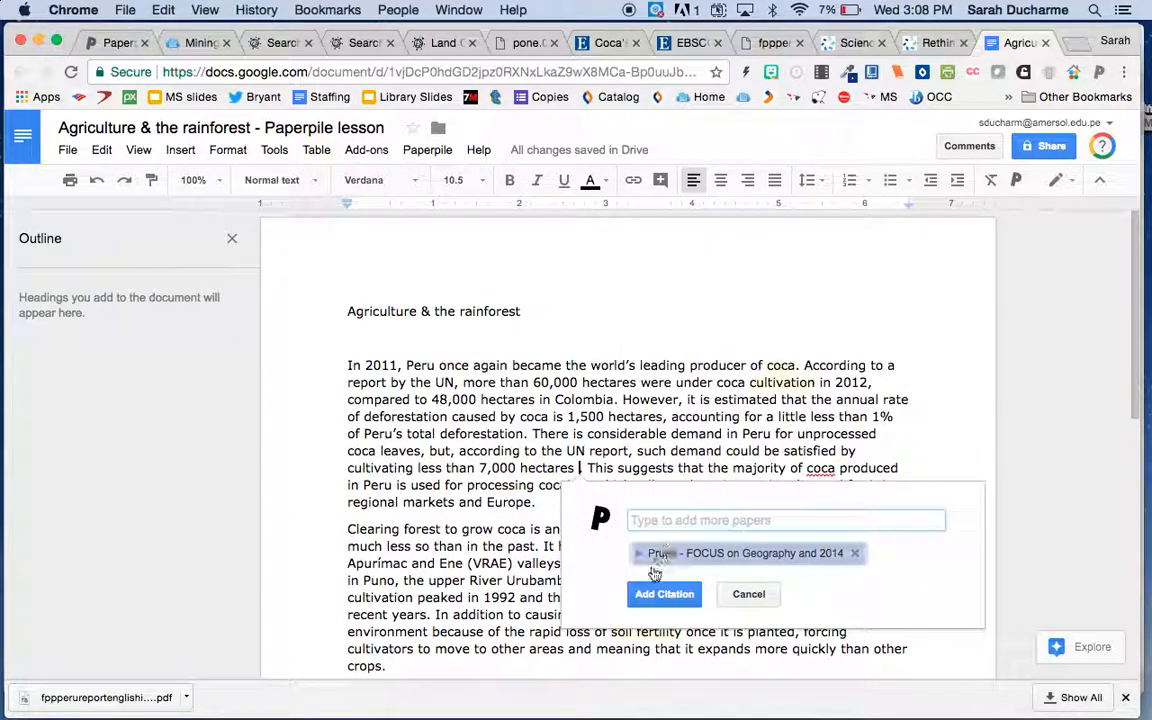
click(663, 594)
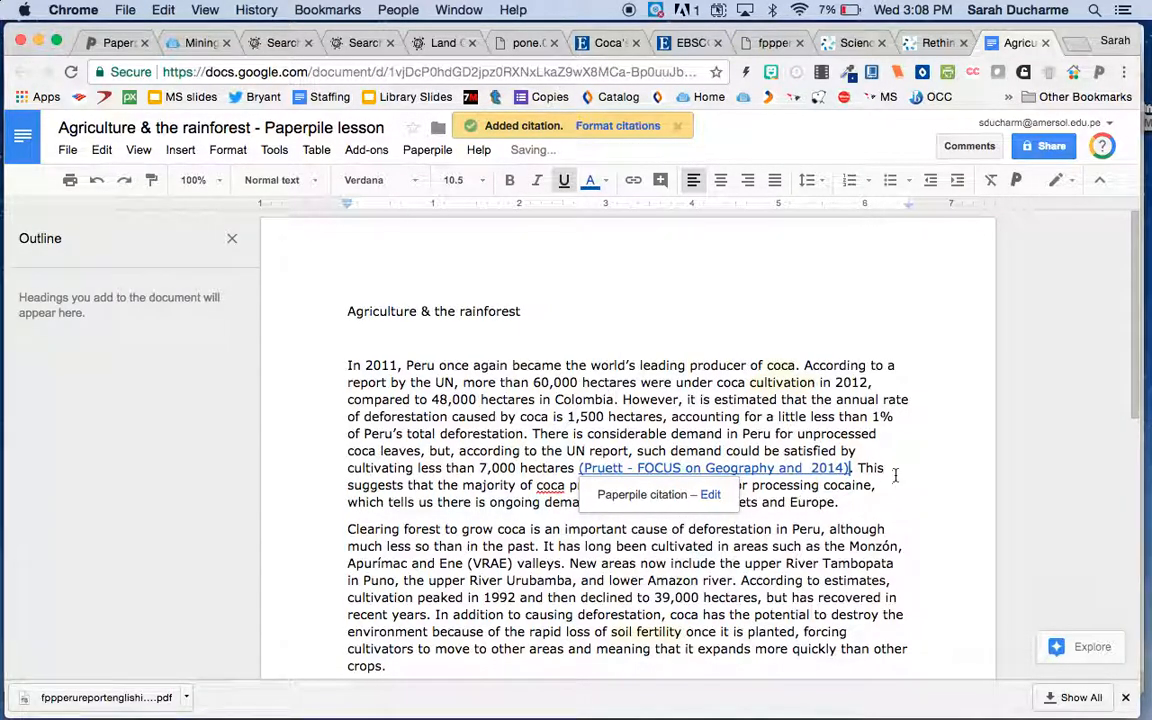
Remove the period before the essay's final closing quotation mark and insert a Paperpile citation of "Coca's role in killer slide" after the quote
scroll(722, 556, down, 2)
scroll(722, 556, down, 3)
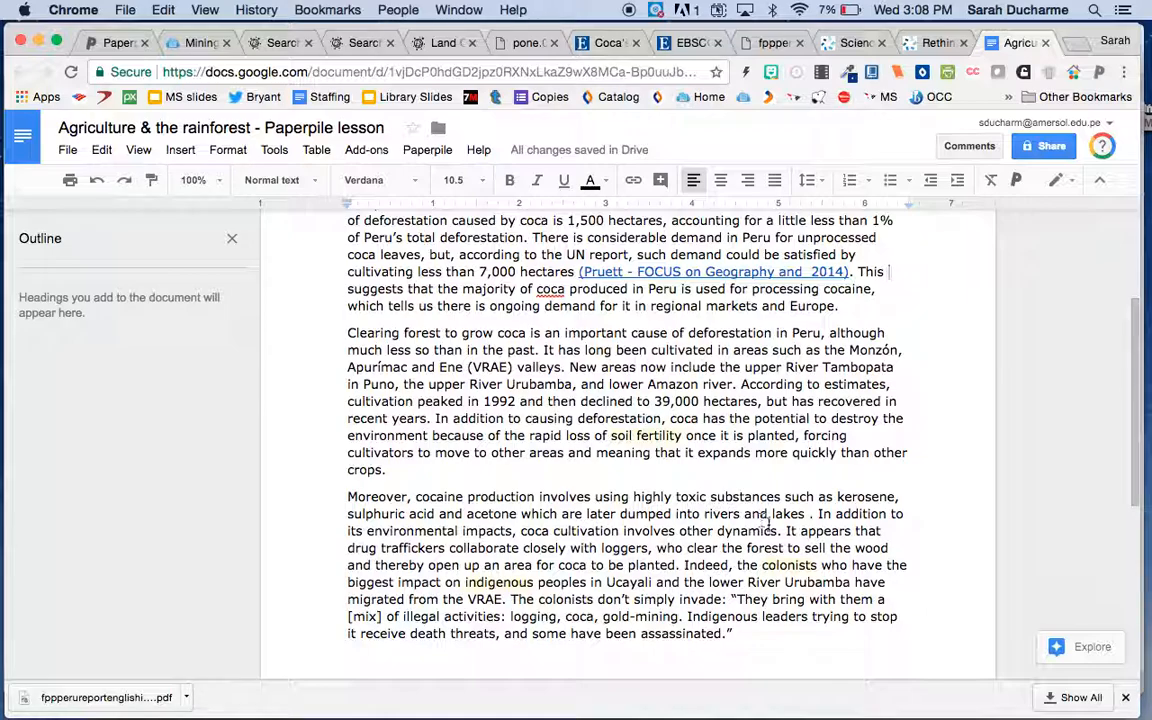
click(727, 633)
key(BackSpace)
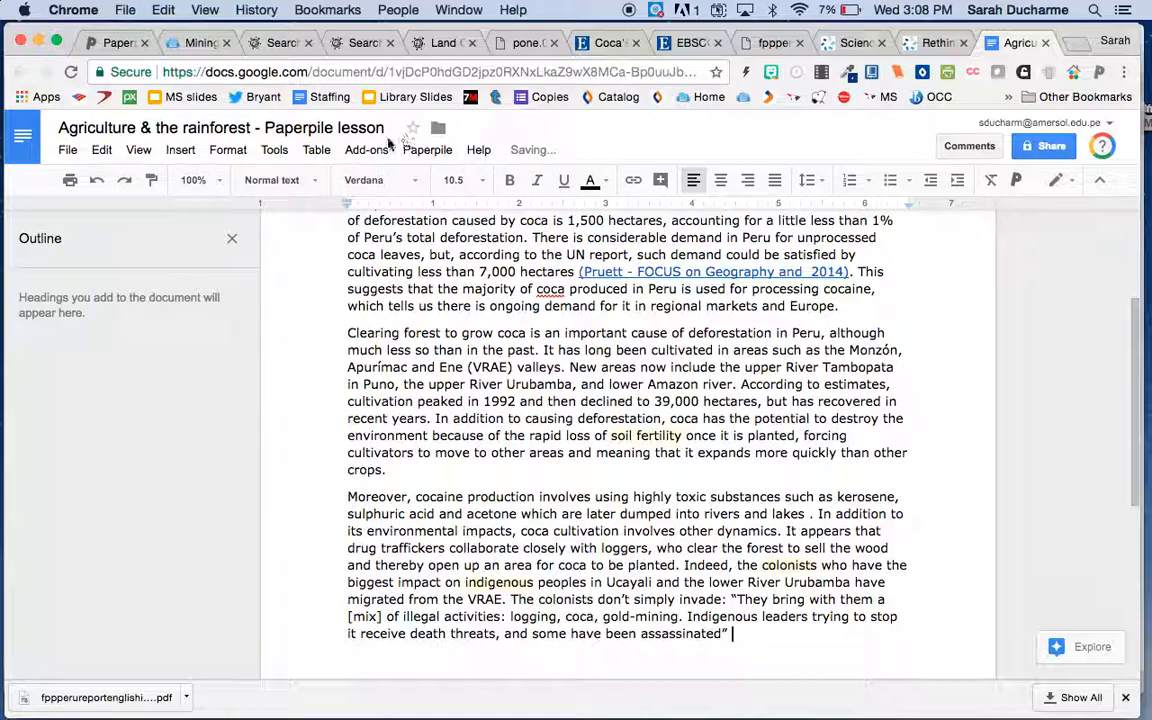
click(427, 149)
click(422, 182)
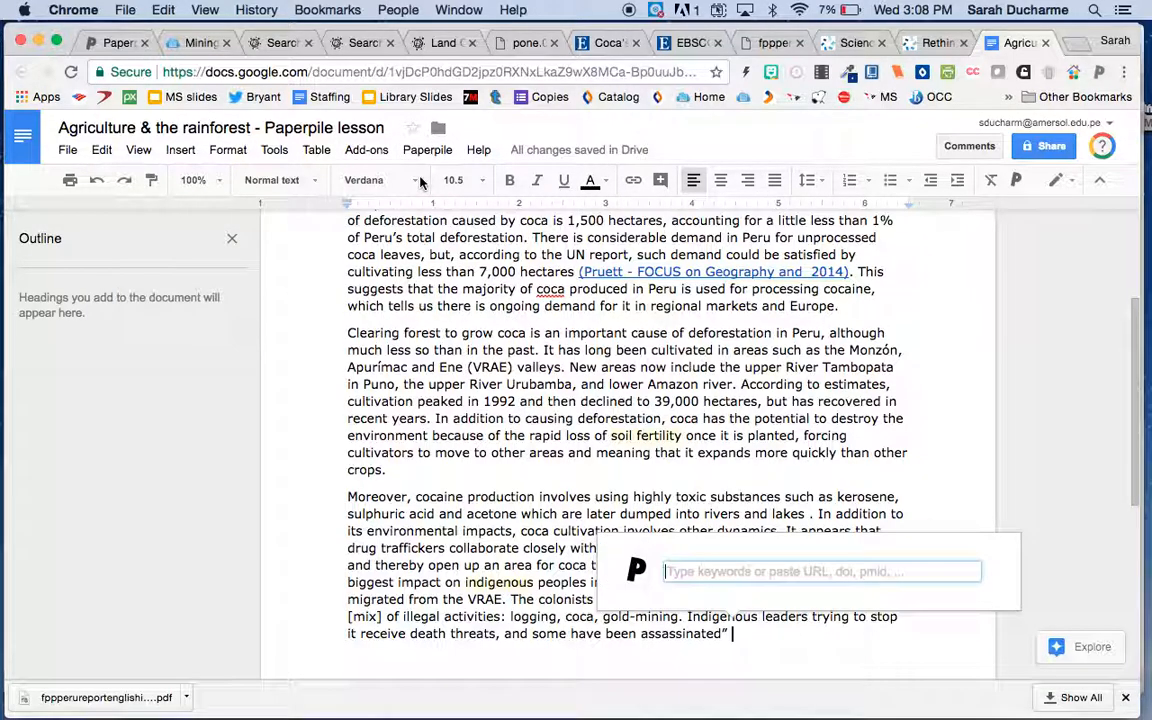
click(108, 42)
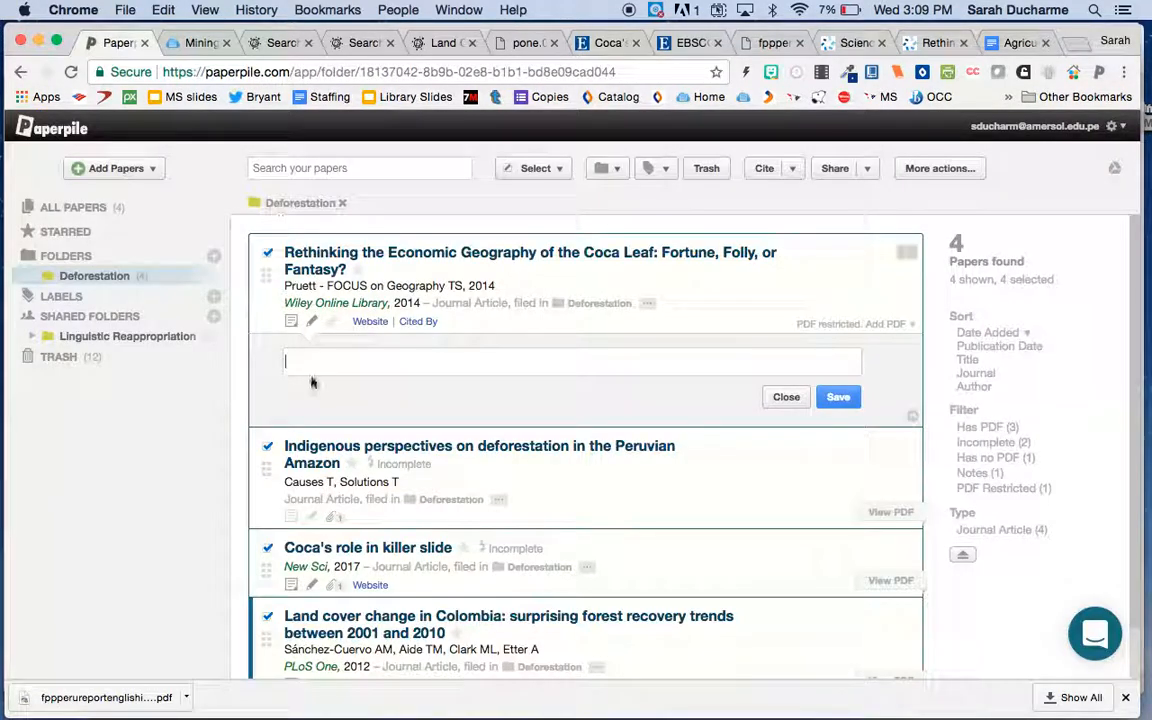
click(1012, 43)
text(o)
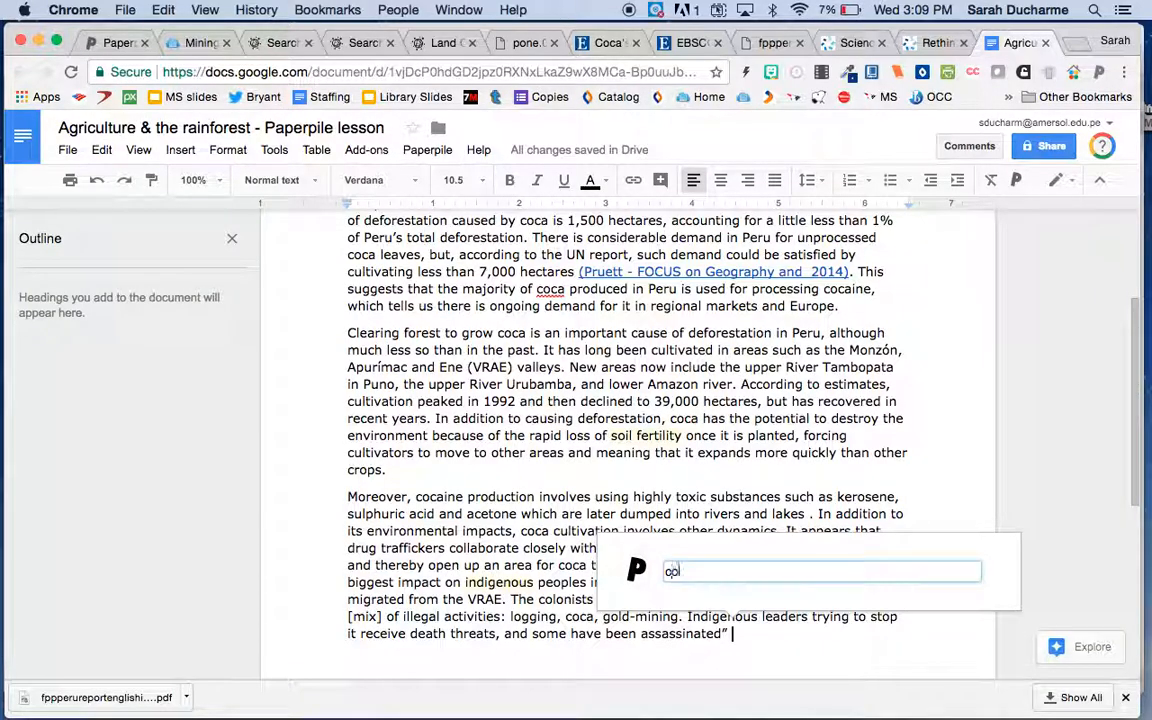
text(pca's role)
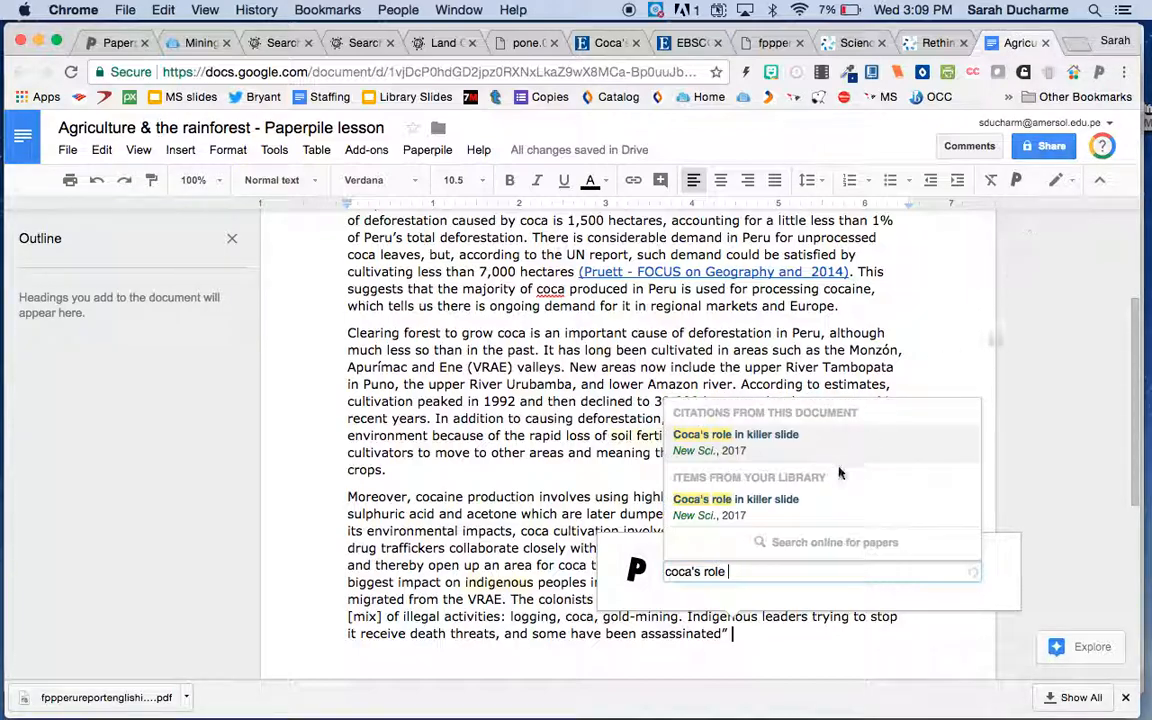
click(790, 500)
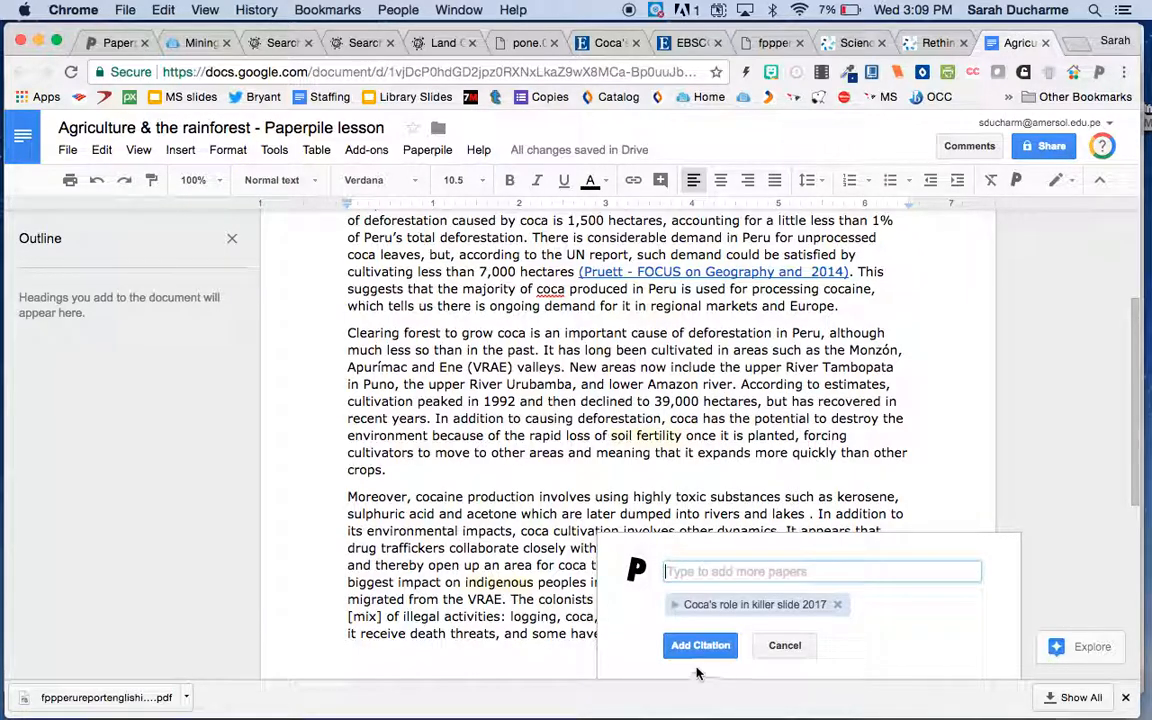
click(697, 645)
Add a centered "Works Cited" heading below the last paragraph of the essay and dismiss the low battery notification
scroll(697, 645, down, 2)
scroll(686, 478, up, 3)
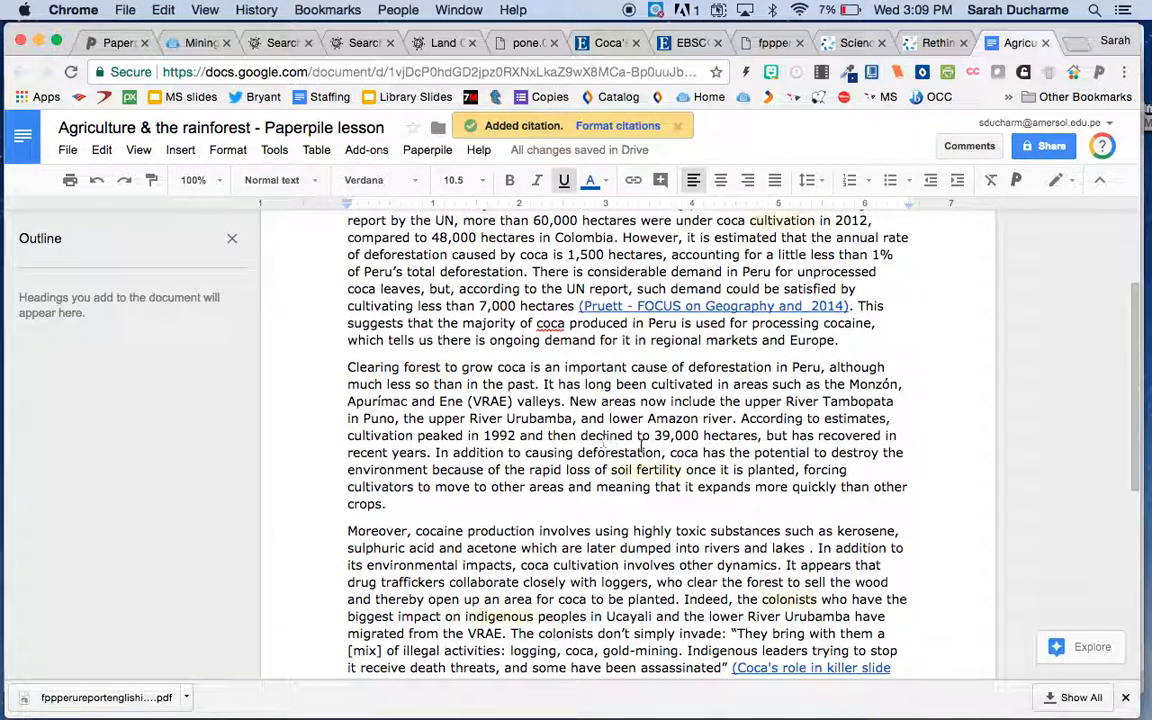
scroll(618, 444, down, 3)
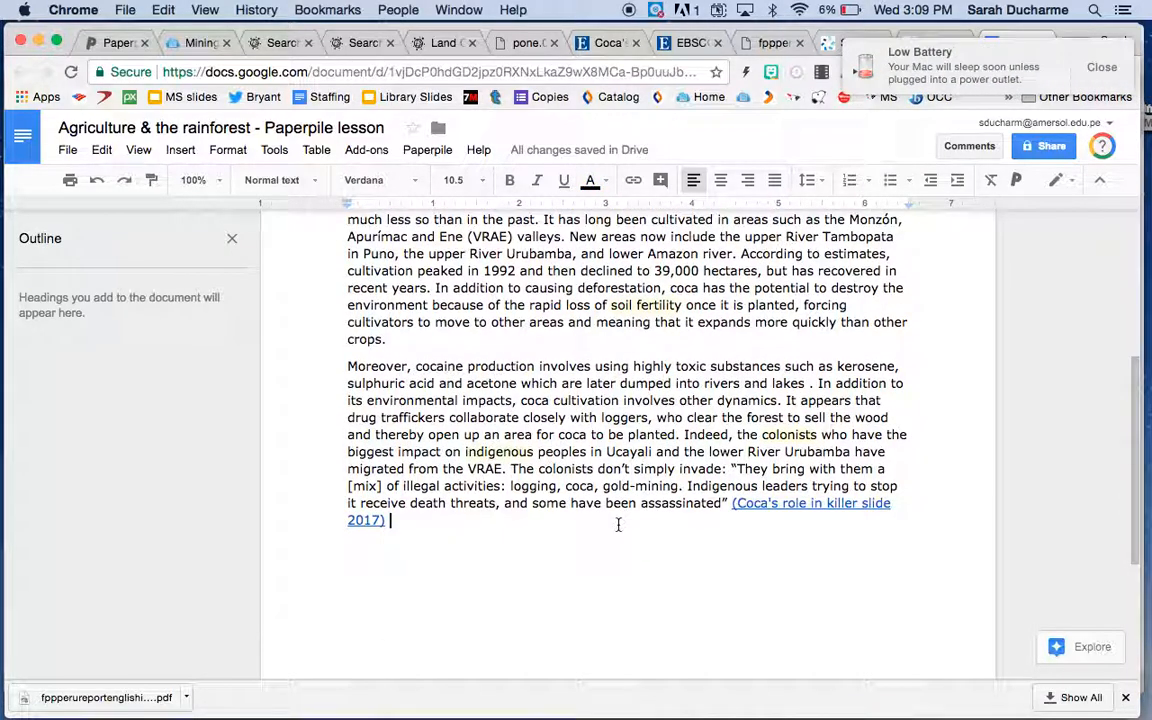
key(Return)
key(Return)
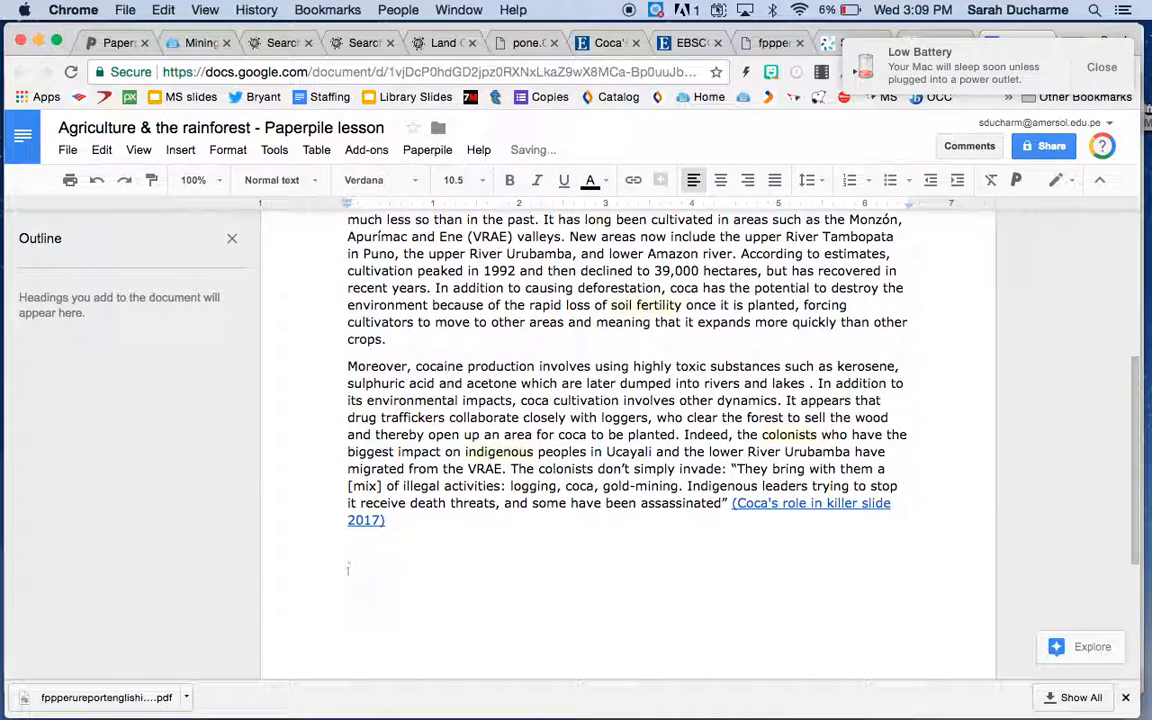
click(1102, 70)
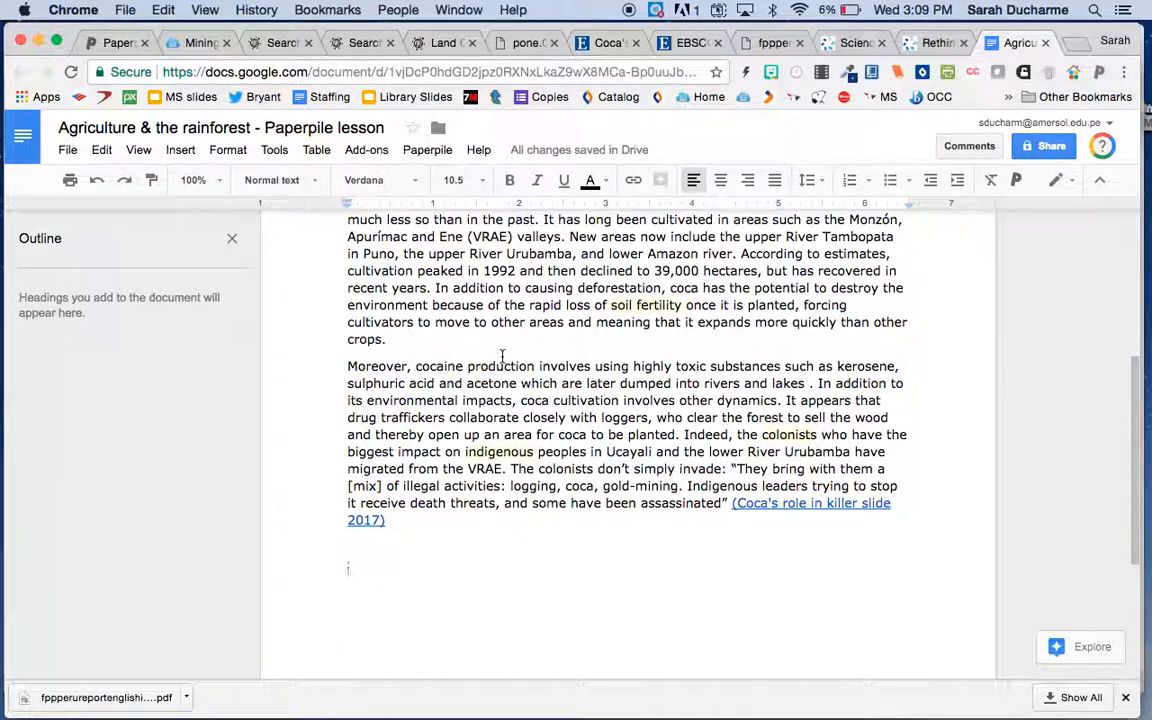
text(Work)
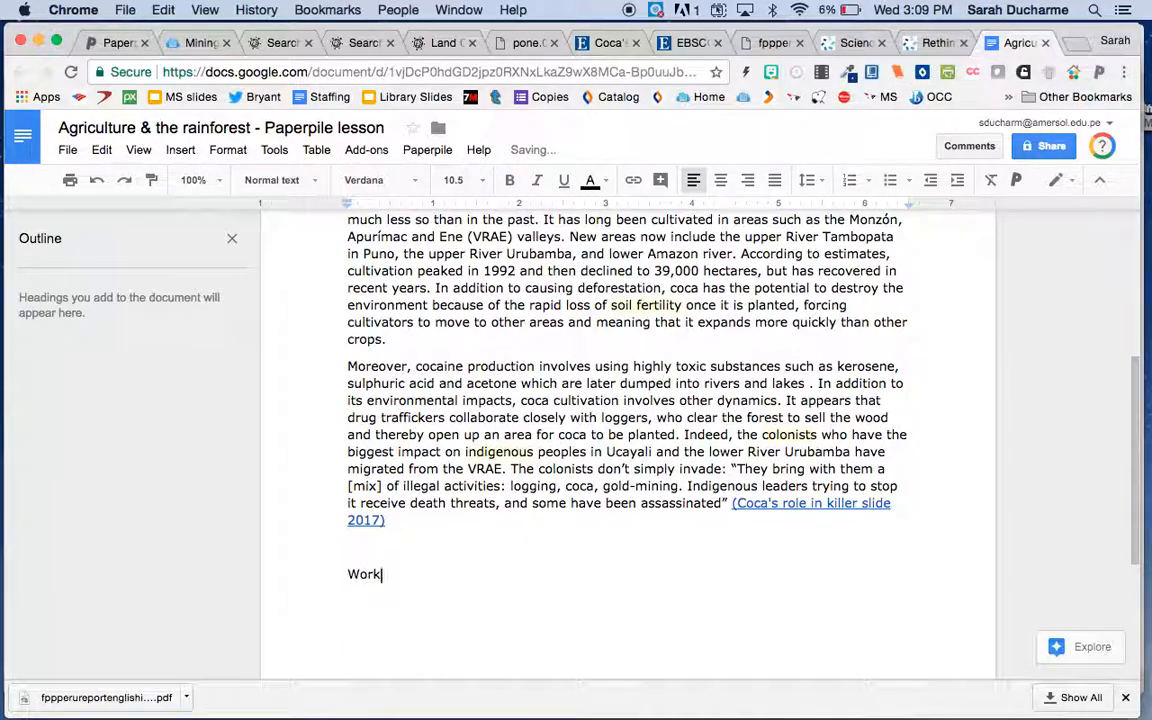
text(s Cited)
key(Return)
click(319, 574)
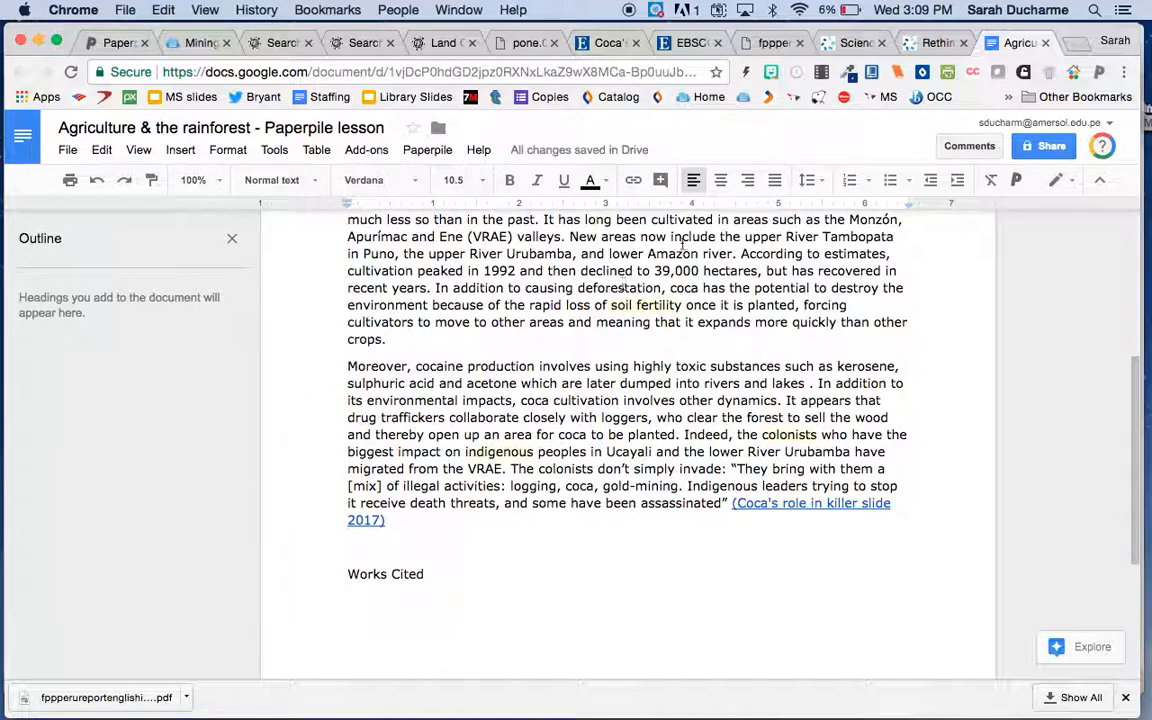
click(720, 180)
click(660, 534)
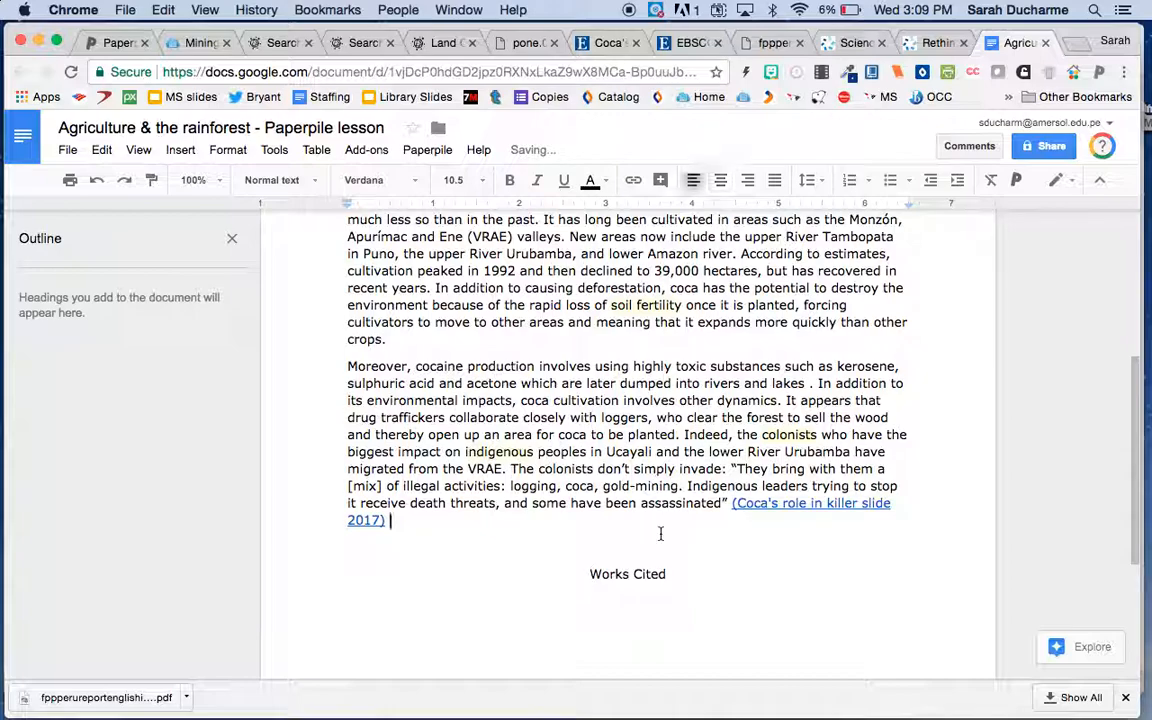
Insert blank lines after the last paragraph to push the "Works Cited" heading onto a new page
key(Return)
key(Return)
key(Return)
key(Return)
key(Return)
key(Return)
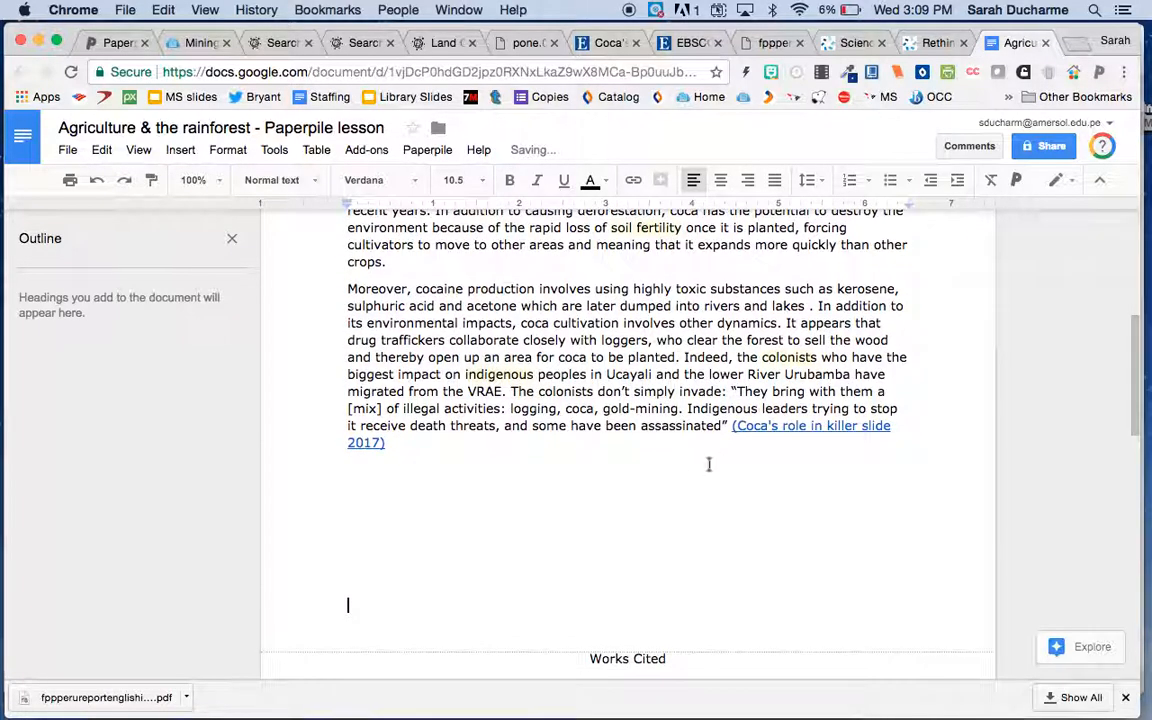
scroll(710, 462, down, 3)
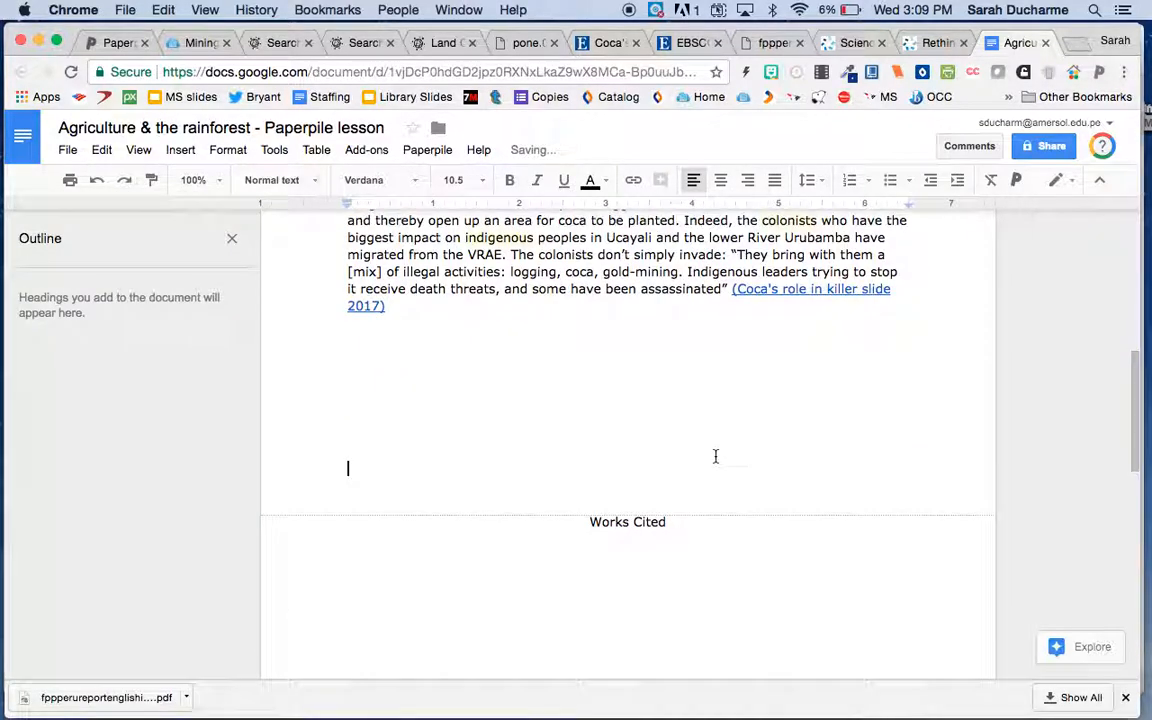
Start a new left-aligned line beneath the "Works Cited" heading
click(728, 527)
key(Return)
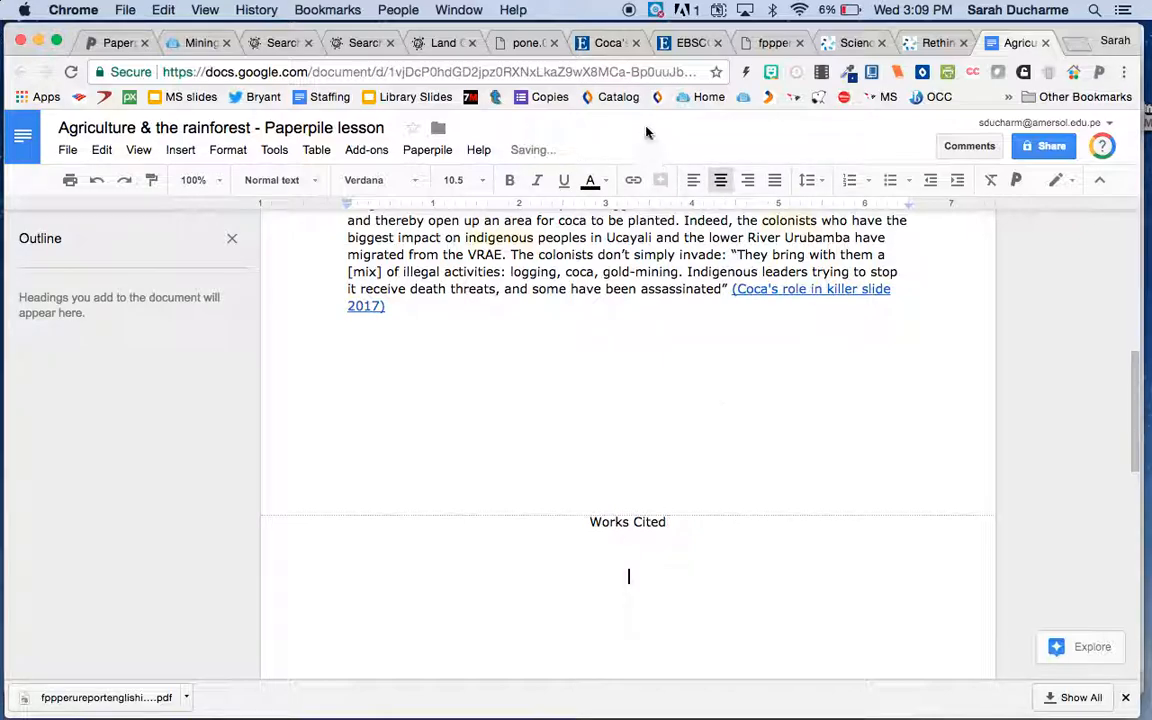
click(693, 180)
Switch to Paperpile, close the coca leaf paper's note field and copy that paper's plain text citation to the clipboard
click(116, 43)
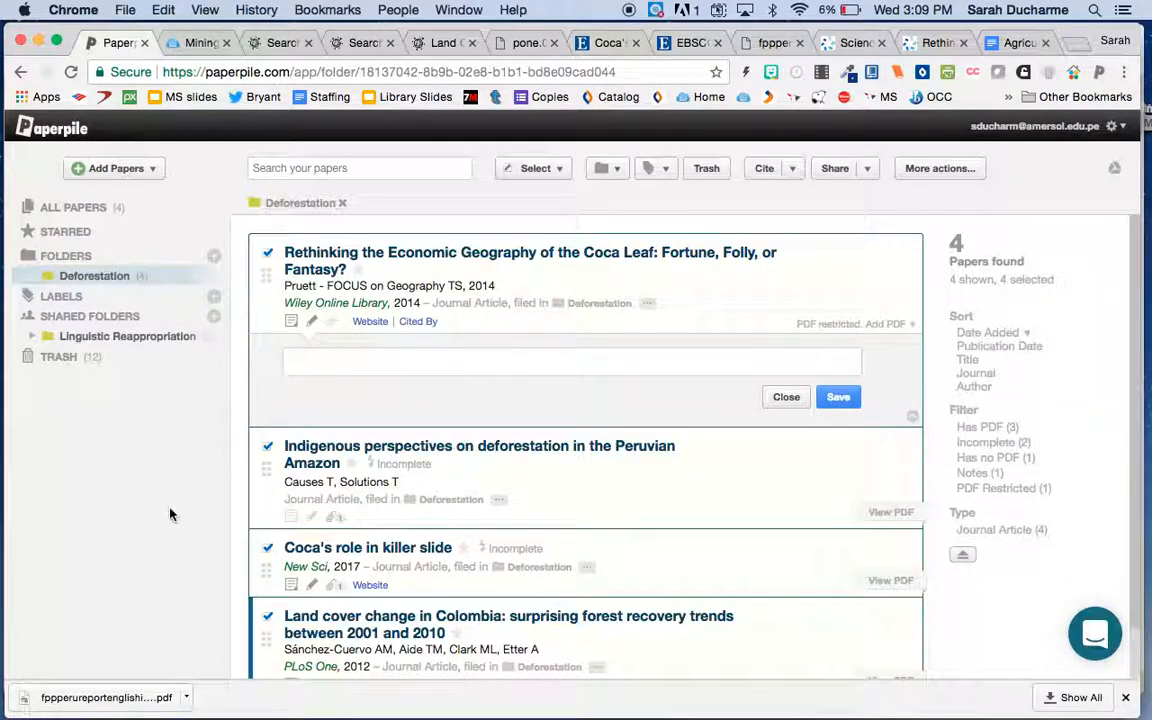
click(909, 416)
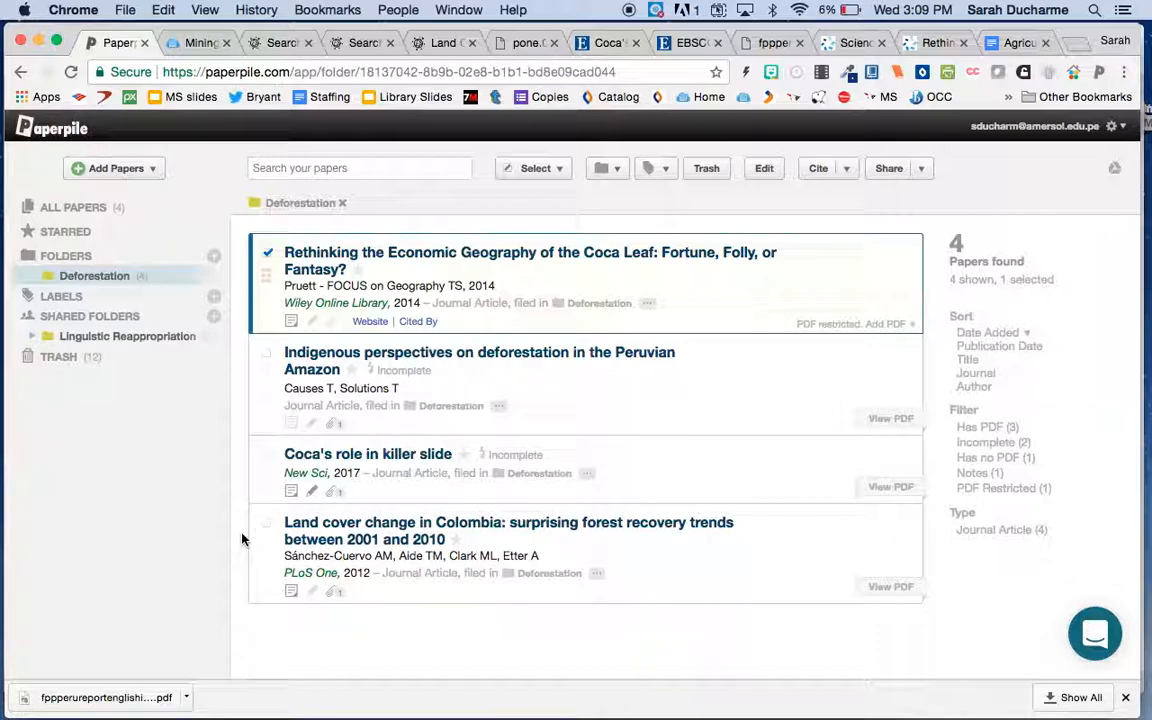
click(846, 170)
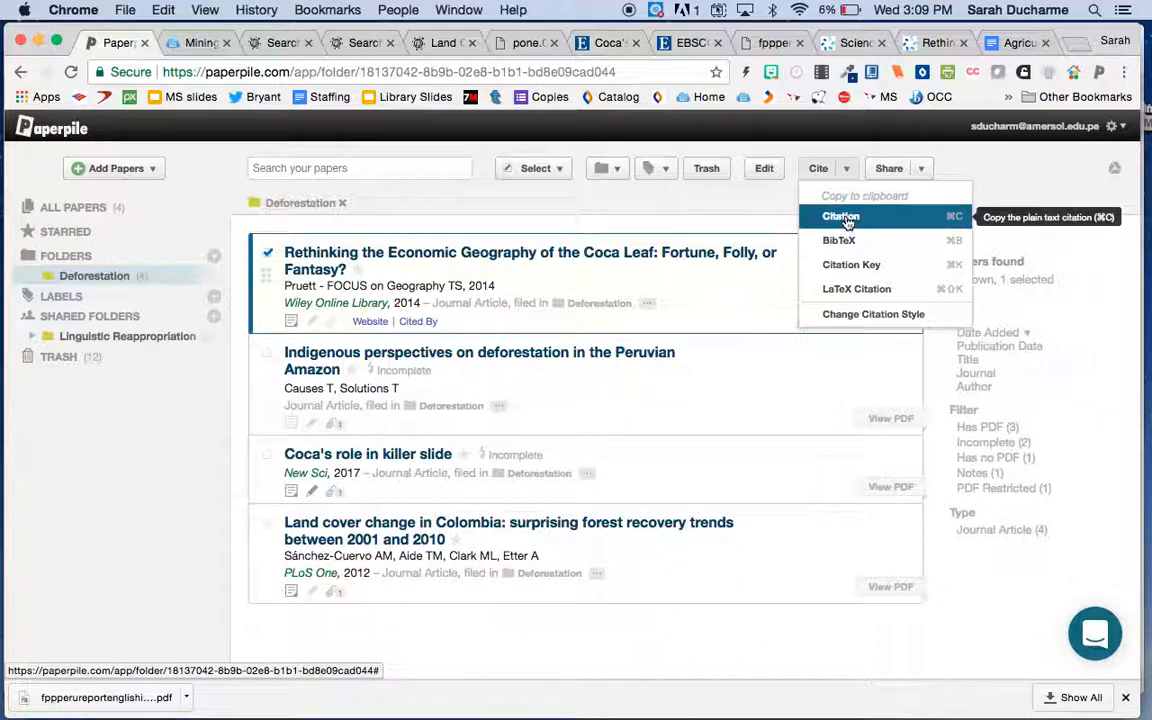
click(846, 219)
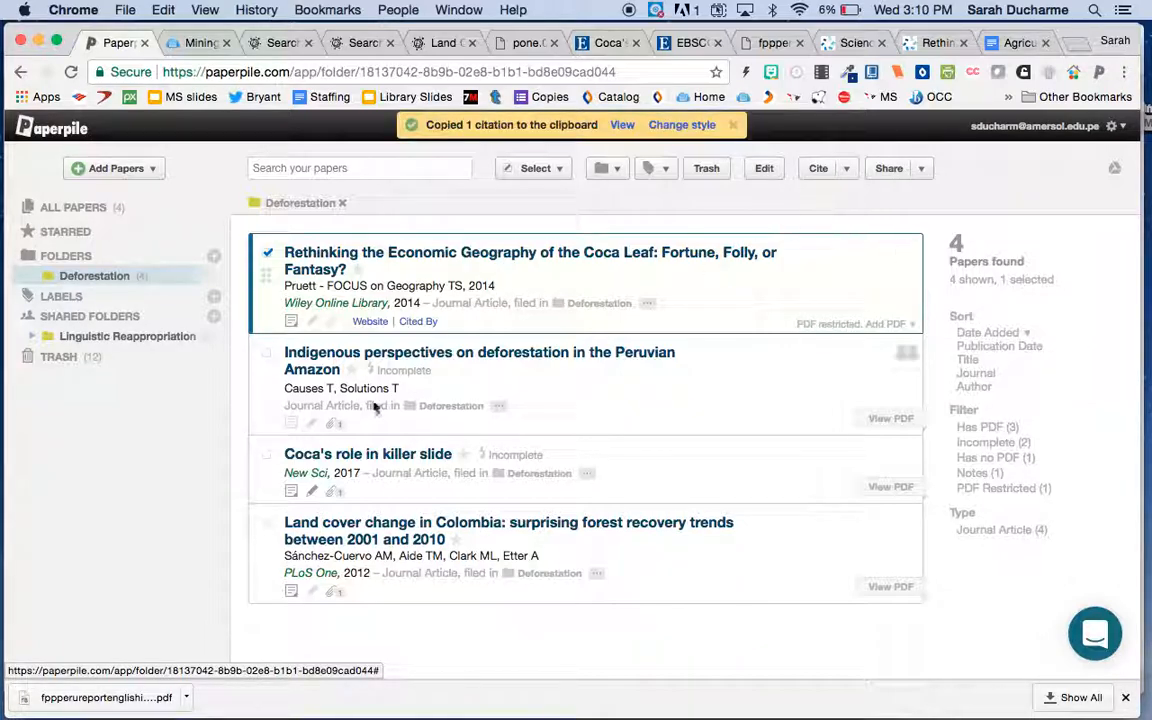
click(268, 357)
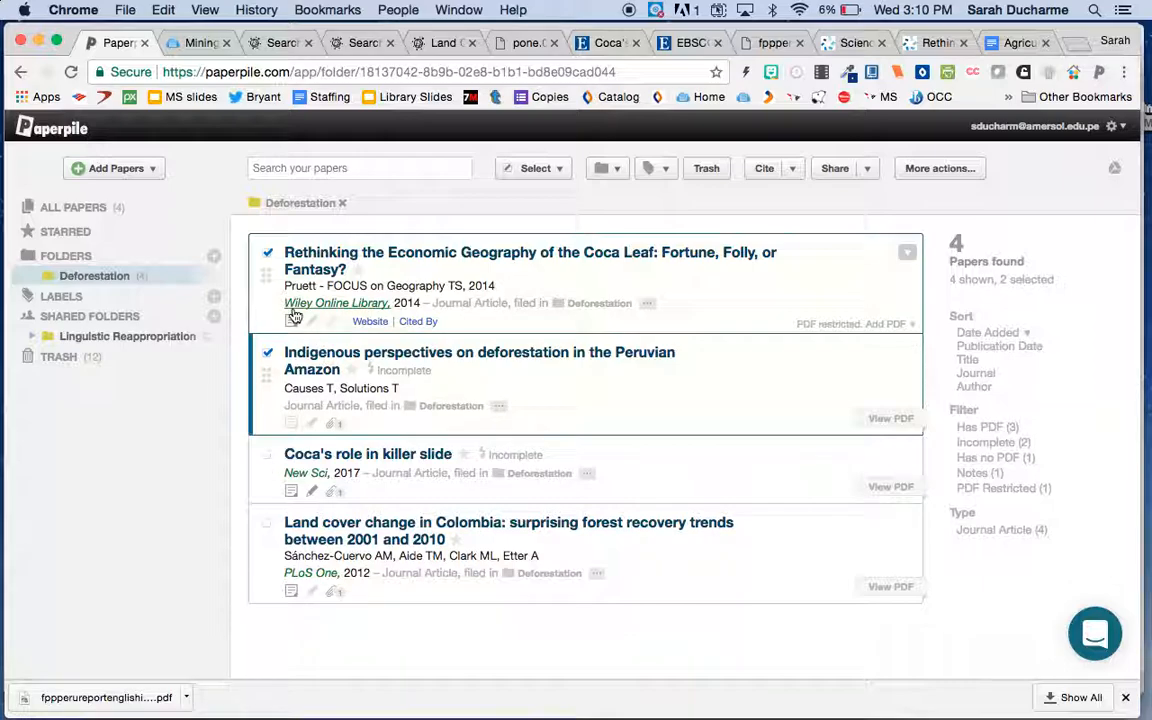
click(268, 458)
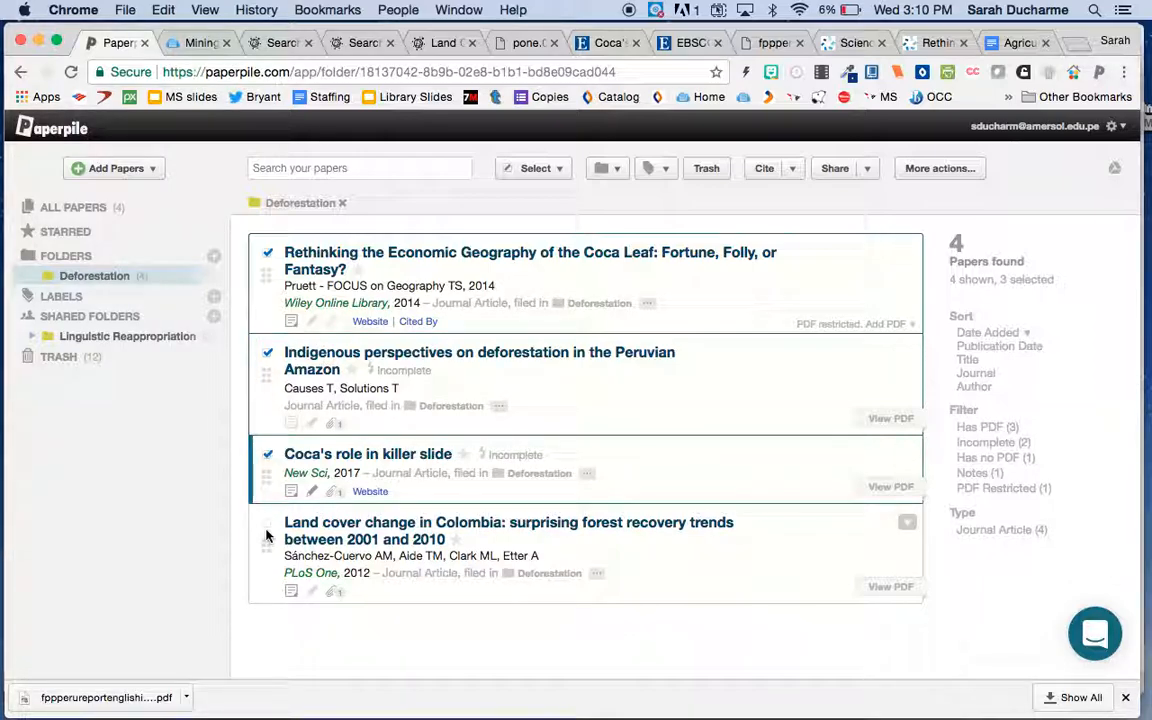
click(266, 528)
click(268, 458)
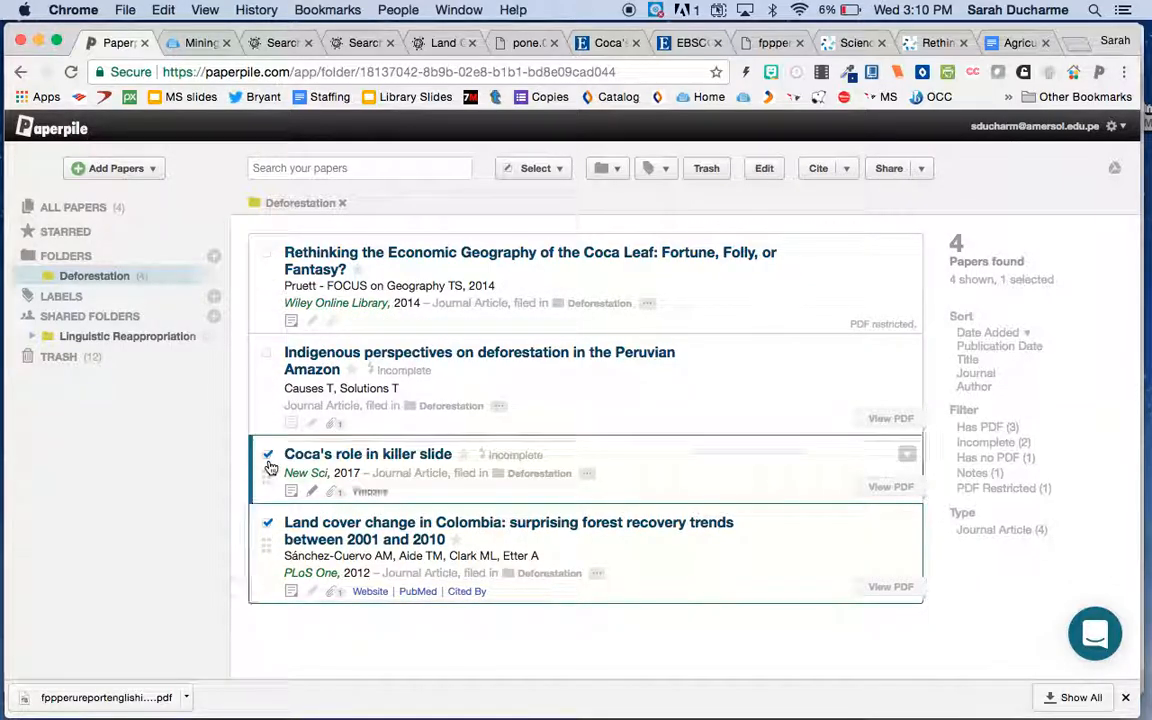
click(269, 361)
Copy the formatted citations of all papers in the Deforestation folder and paste them beneath the "Works Cited" heading in the Google Docs essay
click(550, 170)
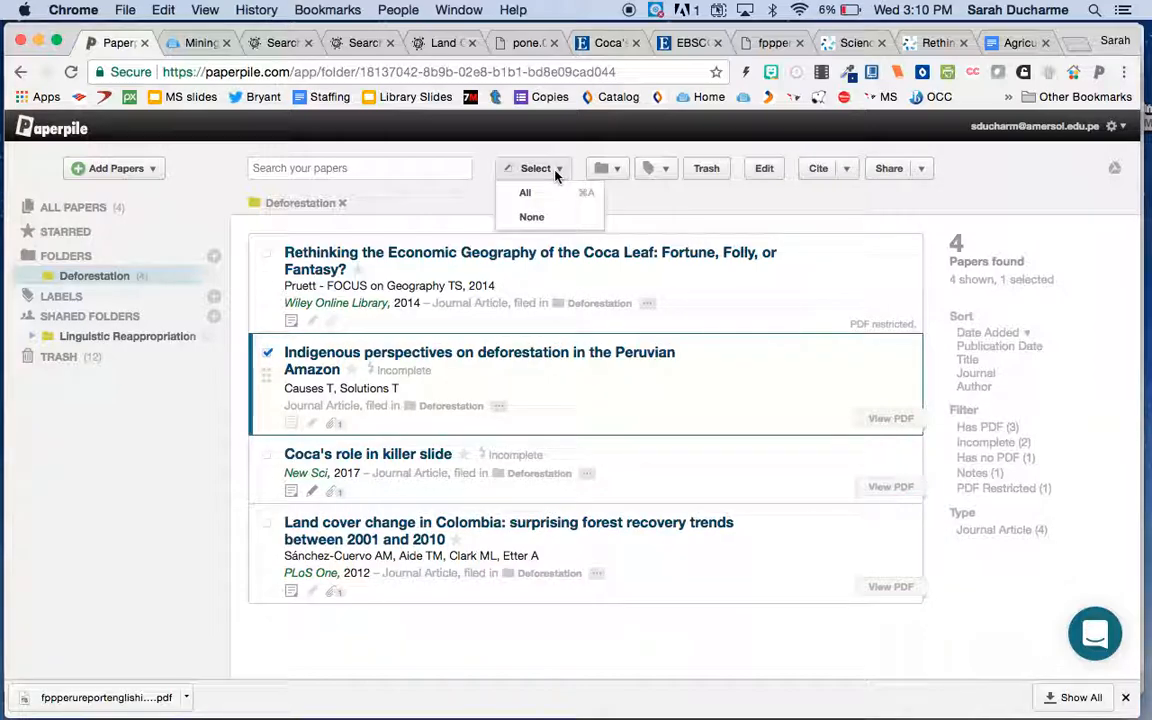
click(547, 195)
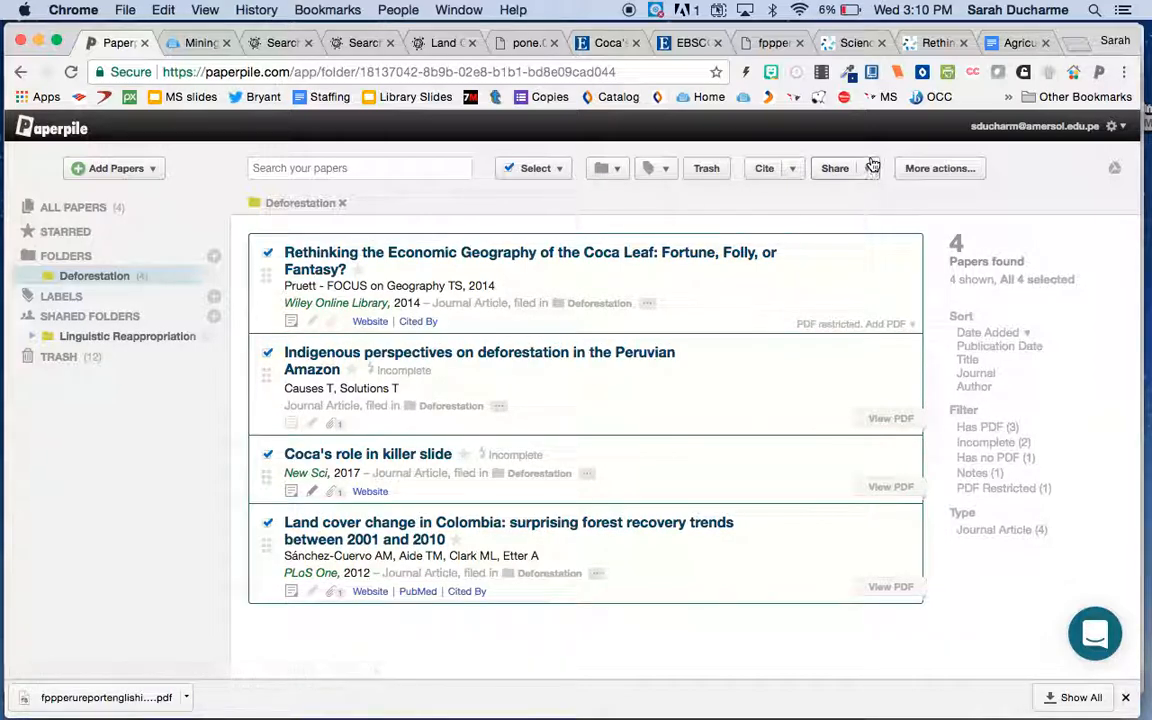
click(793, 170)
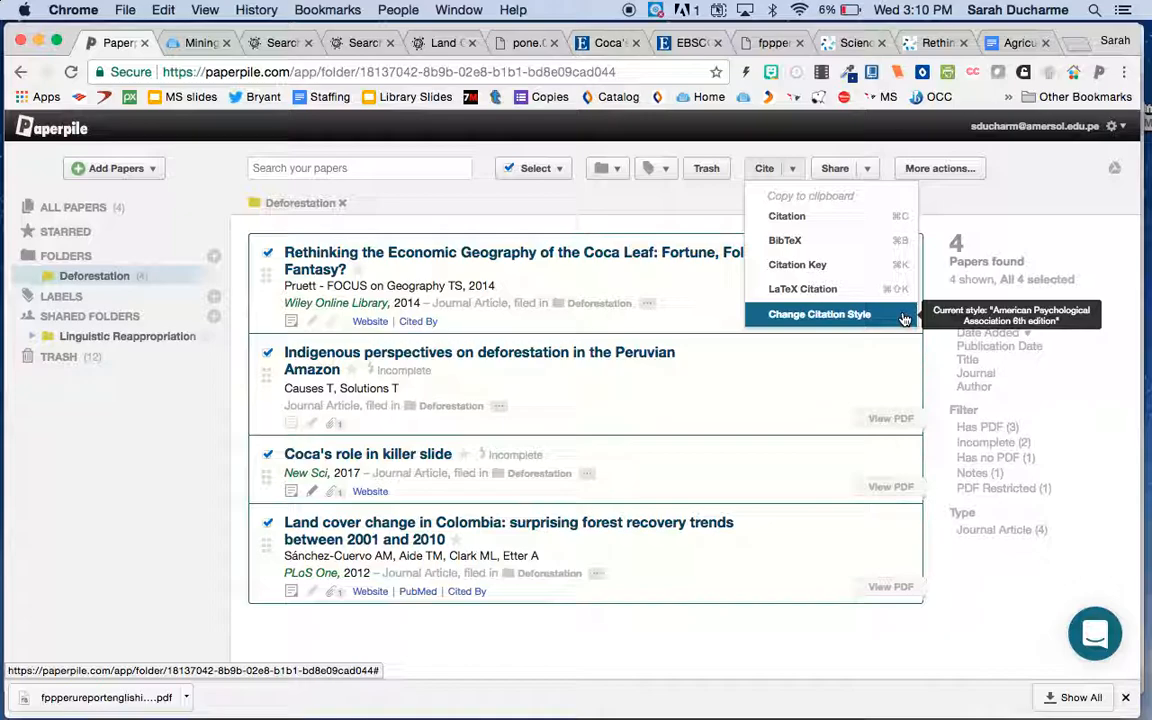
click(787, 218)
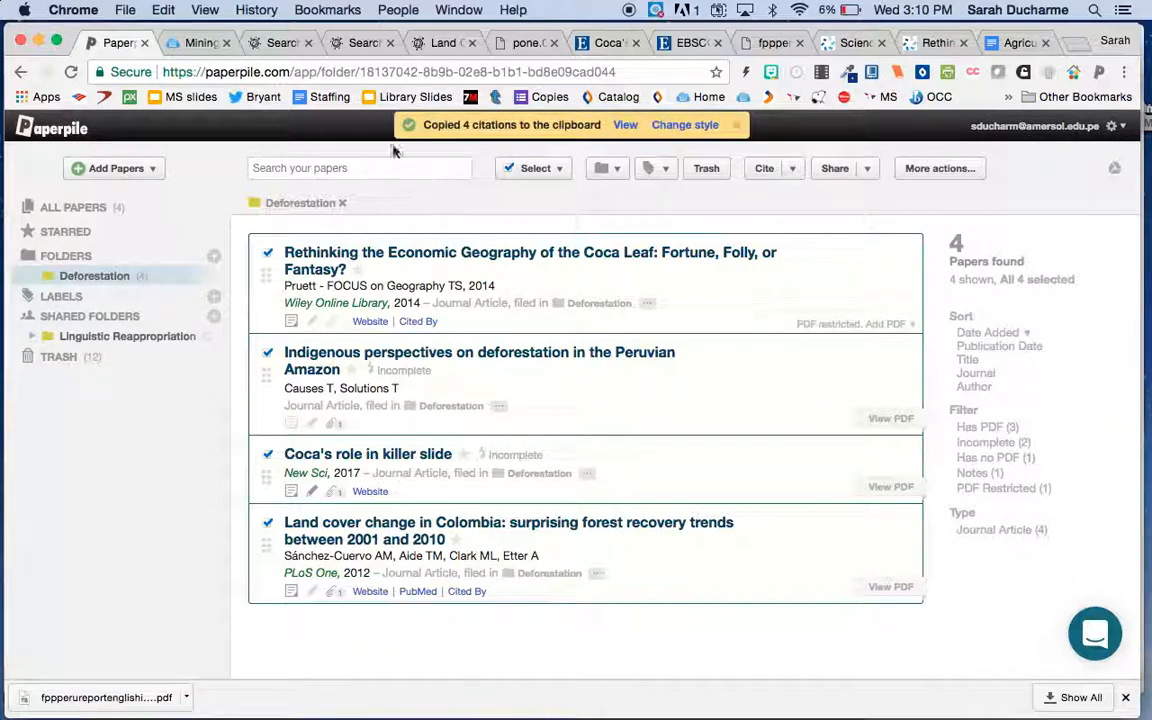
click(1020, 44)
text(Causes, T., & Solutions, T. (n.d.). Indigenous perspectives on deforestation in the Peruvian Amazon.  Coca’s role in killer slide. (2017). New Scientist , 234(3120), 6. Retrieved from http://search.ebscohost.com/login.aspx?direct=true&db=sch&AN=122340020&site=ehost-live  Pruett - FOCUS on Geography, T. S., & 2014. (2014). Rethinking the Economic Geography of the Coca Leaf: Fortune, Folly, or Fantasy? Wiley Online Library. Retrieved from http://onlinelibrary.wiley.com/doi/10.1111/foge.12030/full  Sánchez-Cuervo, A. M., Aide, T. M., Clark, M. L., & Etter, A. (2012). Land cover change in Colombia: surprising forest recovery trends between 2001 and 2010. PloS One, 7(8), e43943. https://doi.org/10.1371/journal.pone.0043943)
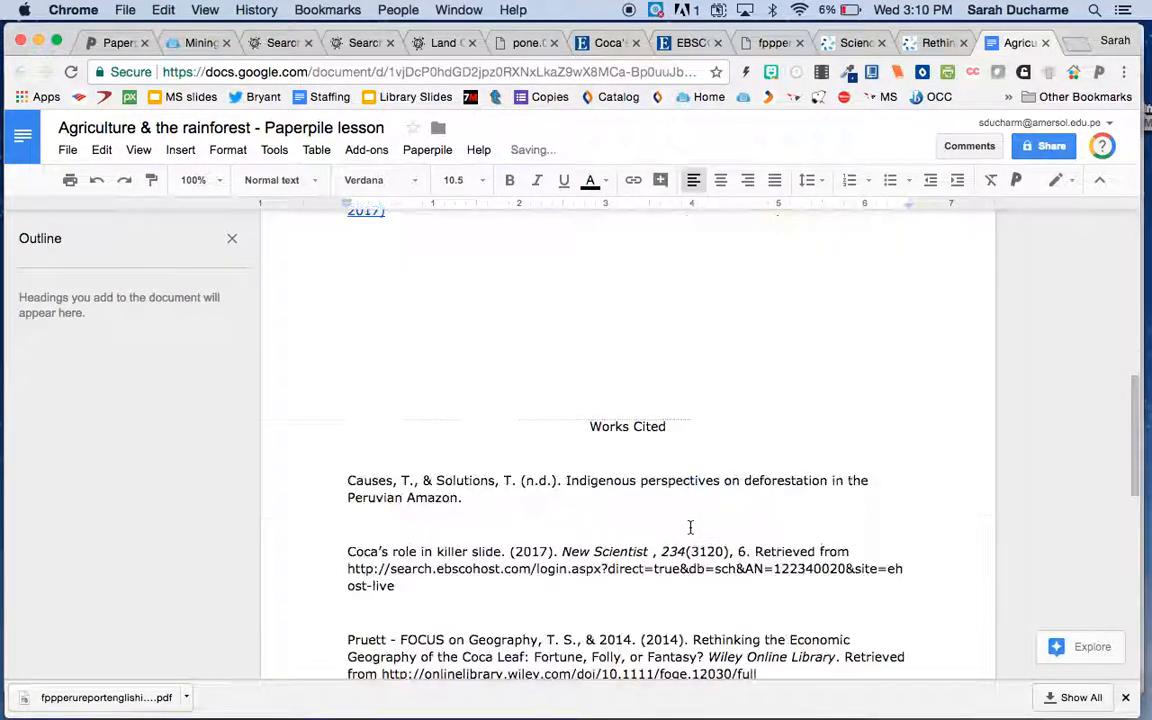
Set the line spacing of all the pasted Works Cited entries to double
drag(710, 612, 328, 296)
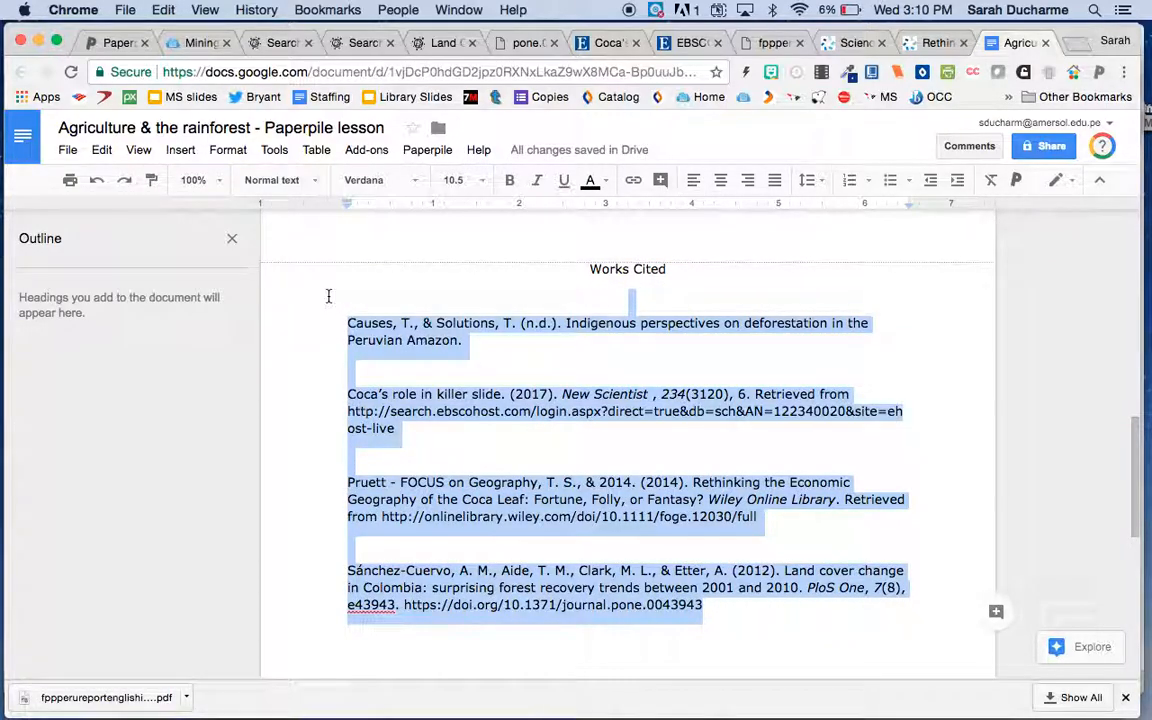
click(228, 149)
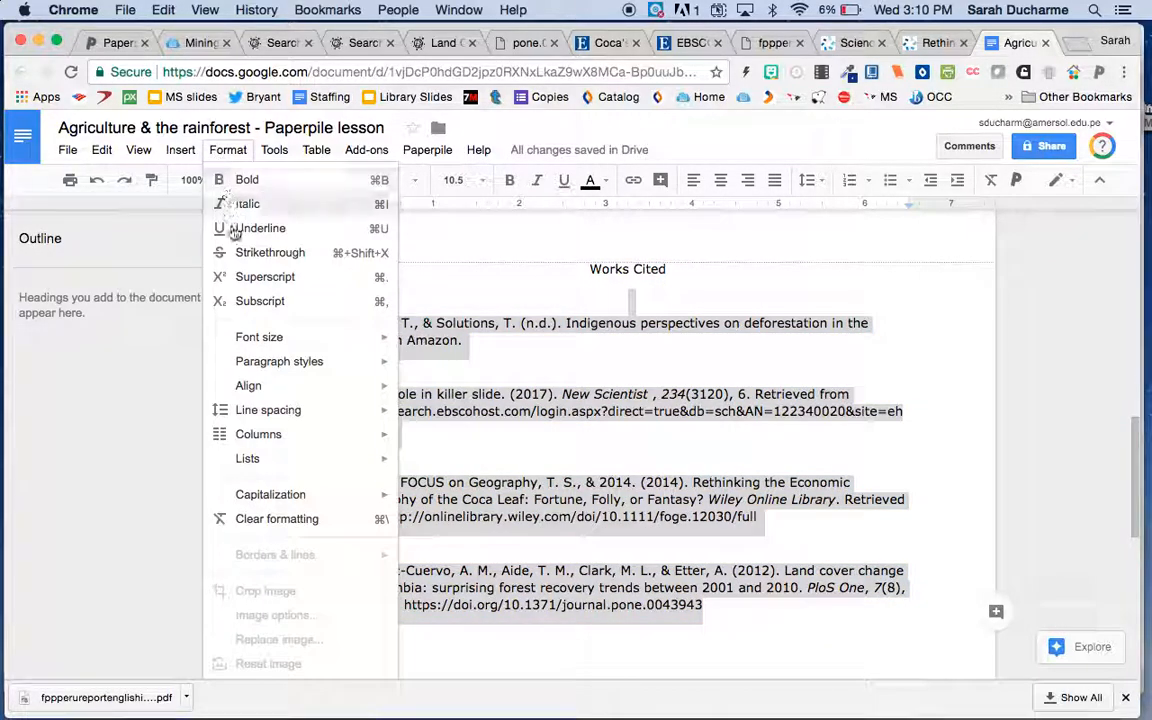
mouse_move(268, 408)
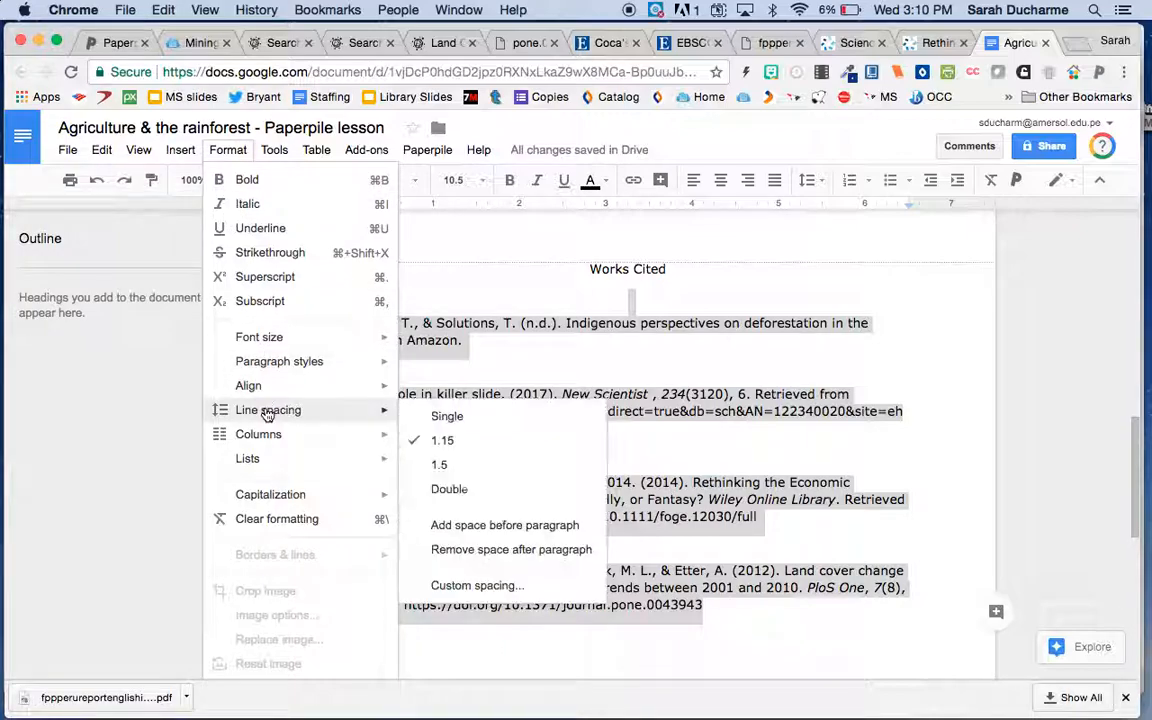
click(447, 488)
Remove the blank lines between the Works Cited entries
click(408, 415)
key(BackSpace)
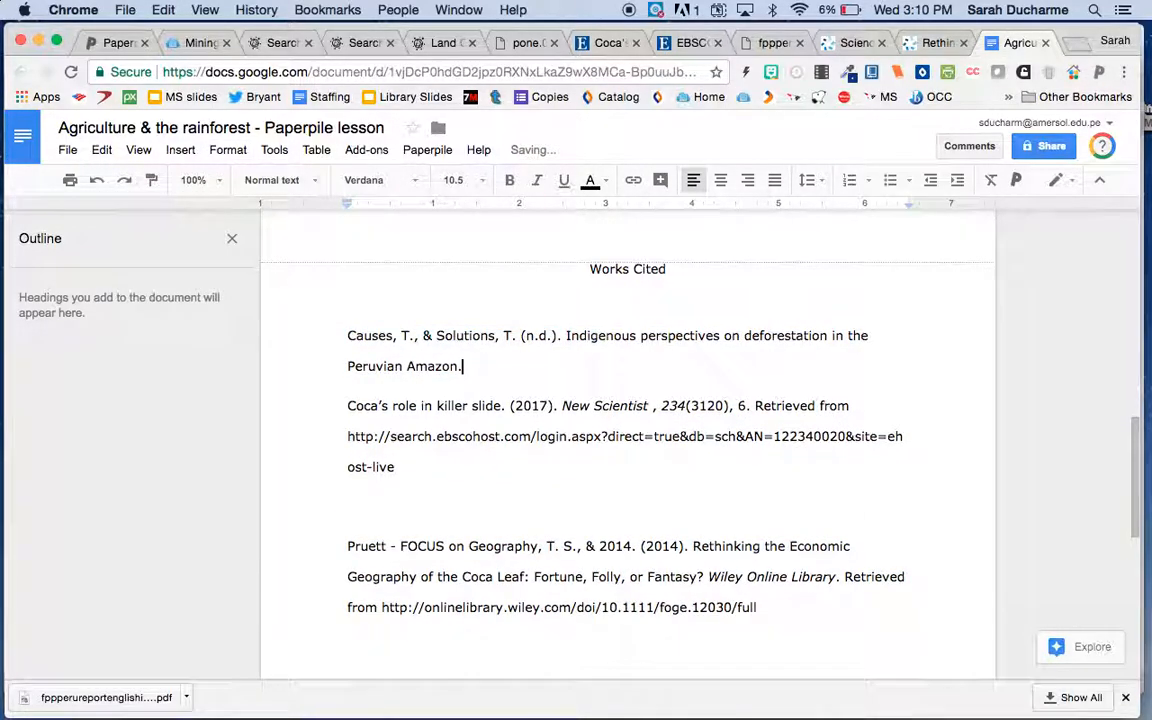
click(395, 530)
key(BackSpace)
click(376, 622)
key(BackSpace)
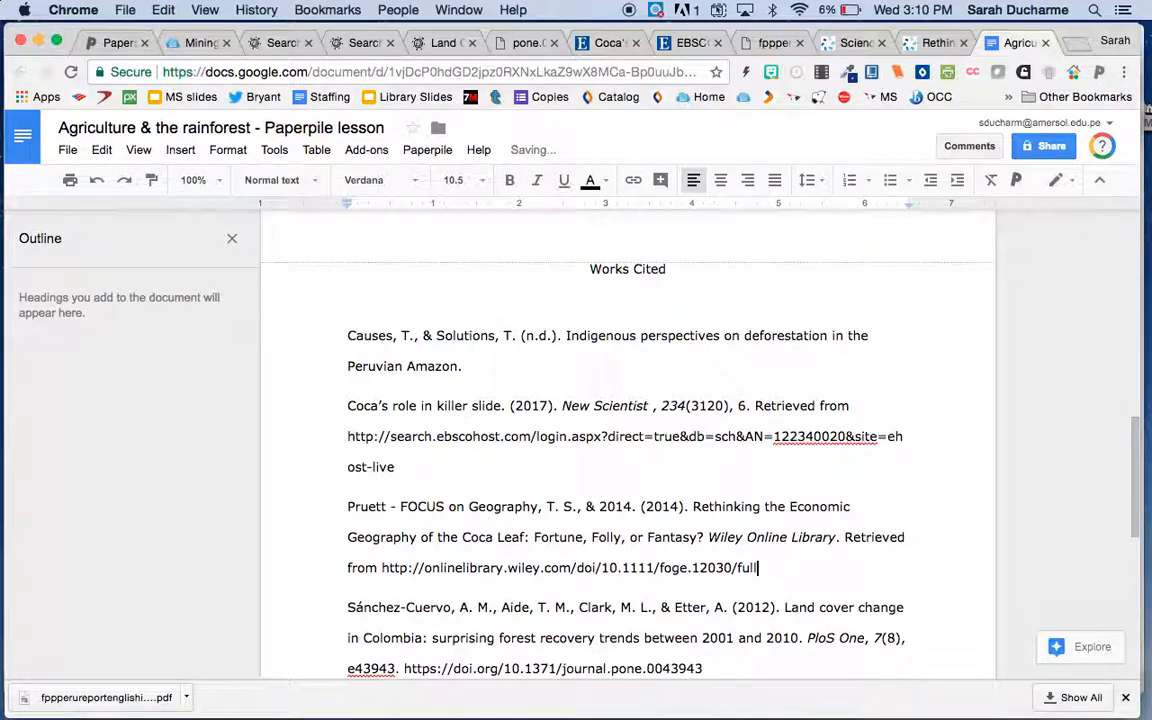
Give all Works Cited entries a hanging indent of about half an inch, keeping their first lines near the margin
scroll(630, 492, down, 3)
drag(710, 533, 346, 466)
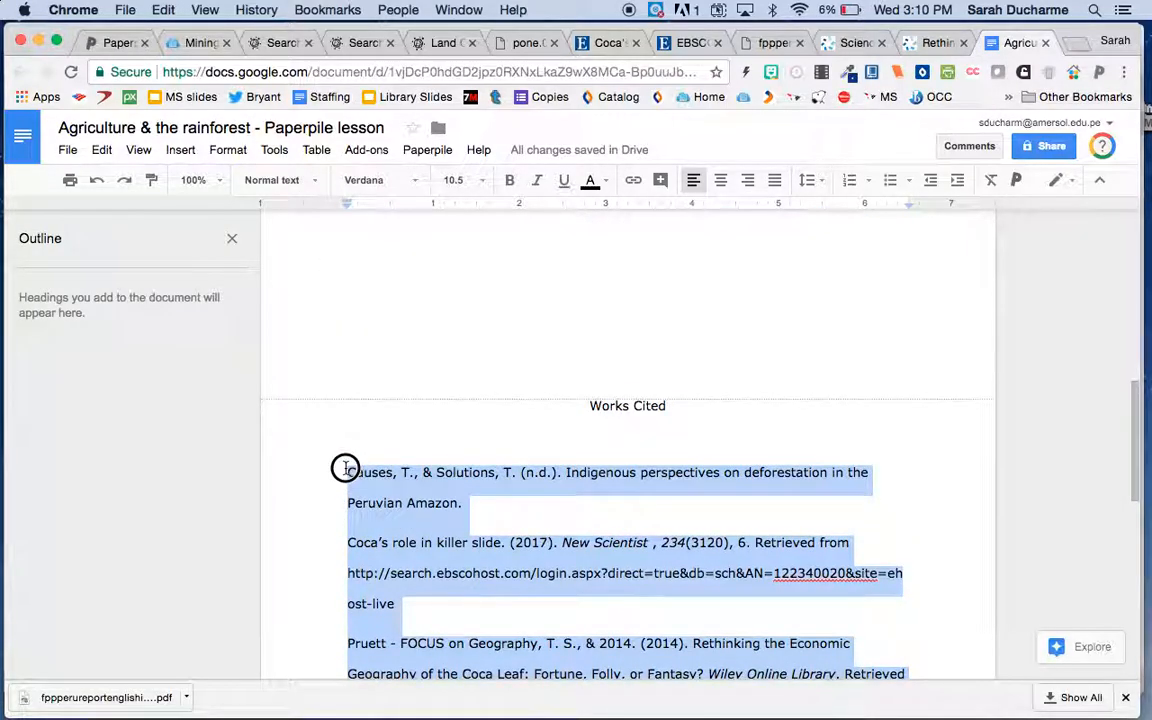
mouse_move(348, 209)
mouse_down()
mouse_move(390, 209)
mouse_move(352, 203)
mouse_up()
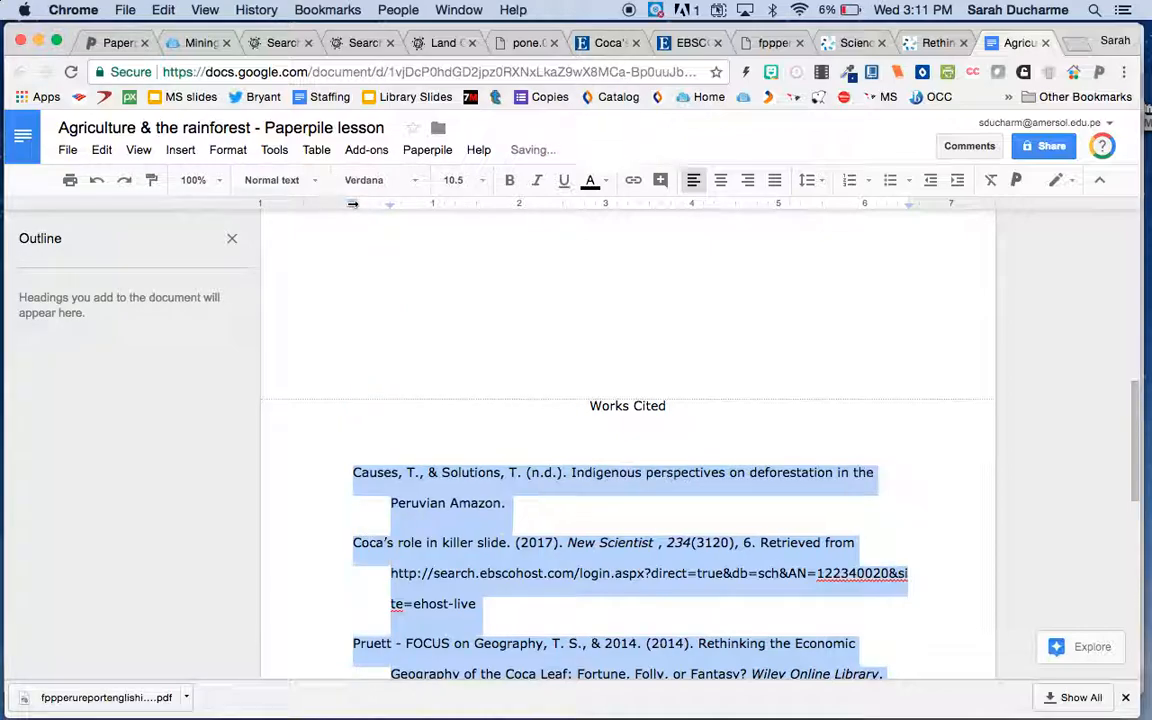
click(674, 427)
Review the essay's in-text citations and the formatted Works Cited page, and switch back to Paperpile
scroll(732, 494, down, 3)
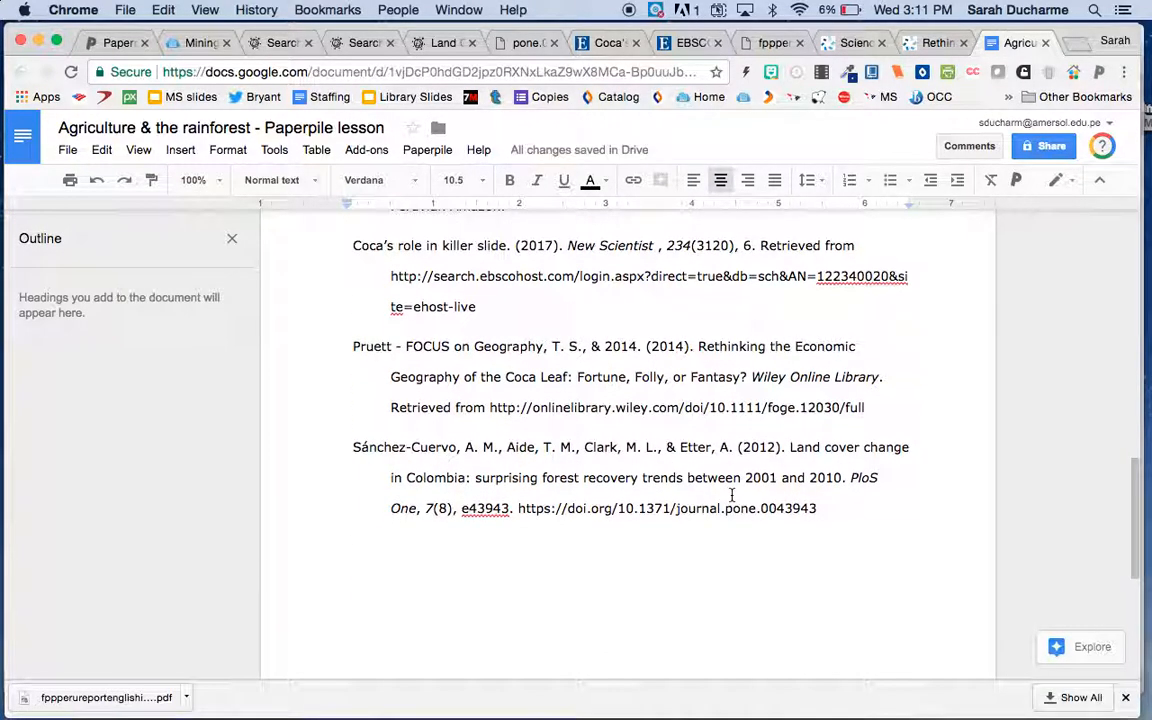
scroll(732, 494, up, 4)
scroll(732, 494, up, 15)
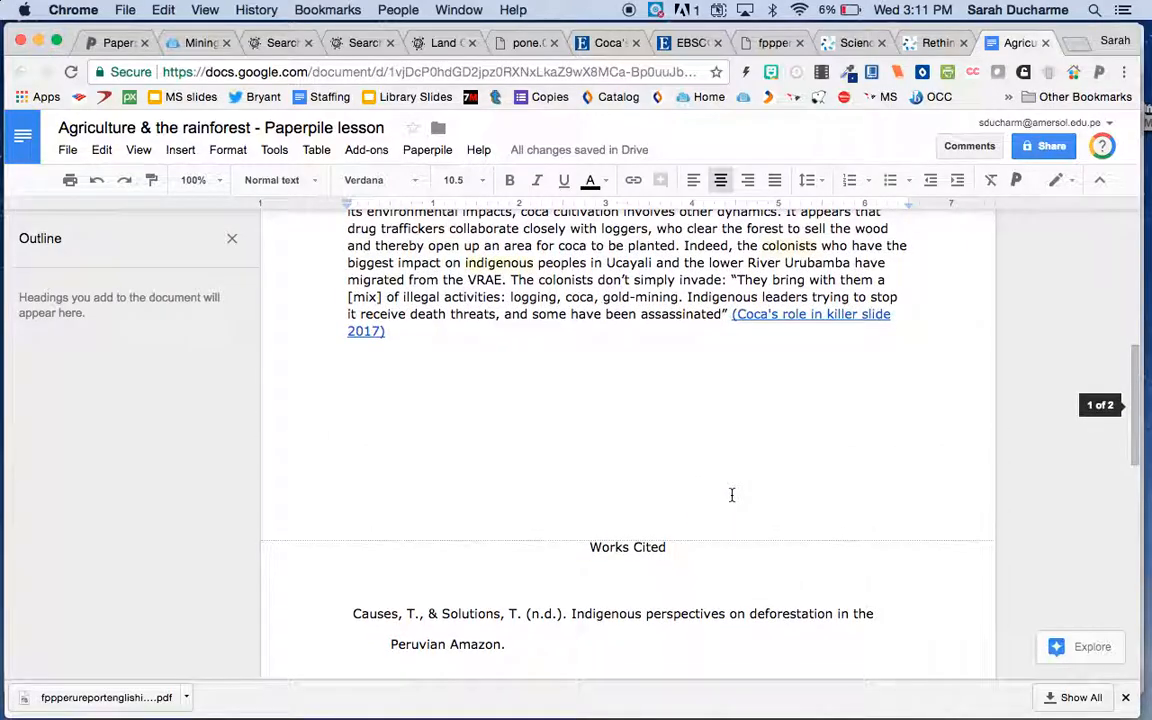
scroll(732, 494, down, 2)
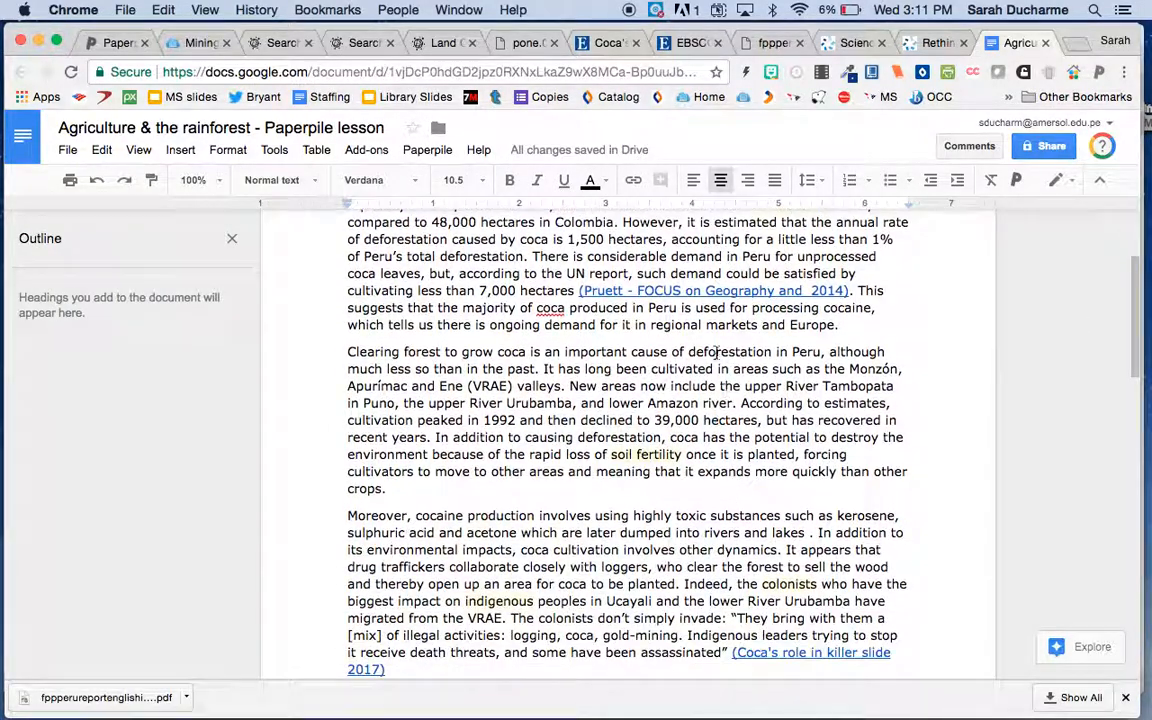
scroll(708, 405, down, 1)
scroll(708, 405, up, 2)
scroll(708, 405, down, 4)
scroll(708, 405, down, 8)
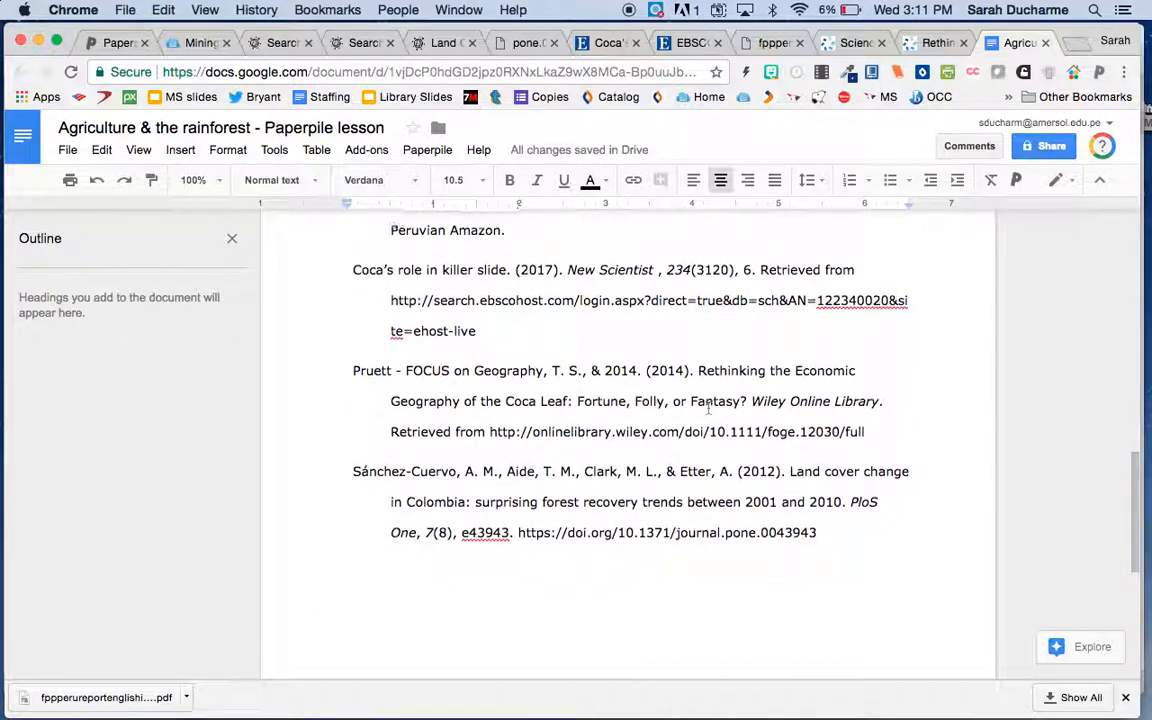
scroll(708, 405, up, 2)
scroll(708, 405, up, 10)
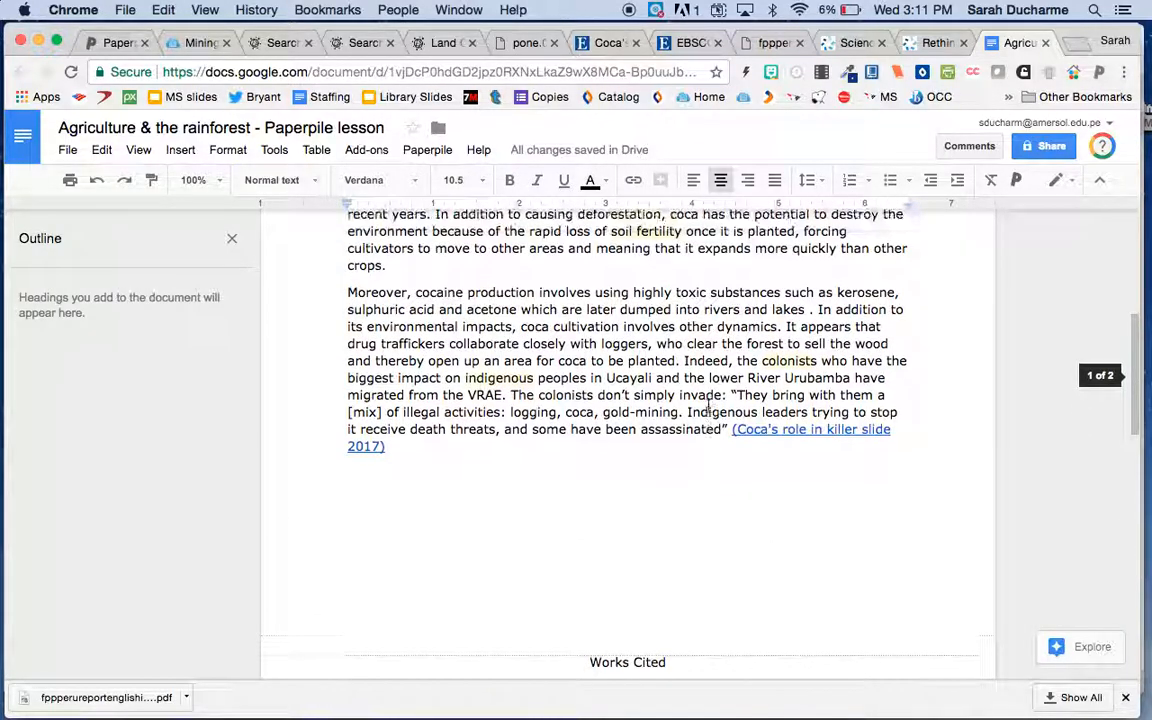
scroll(708, 405, up, 4)
scroll(708, 405, down, 2)
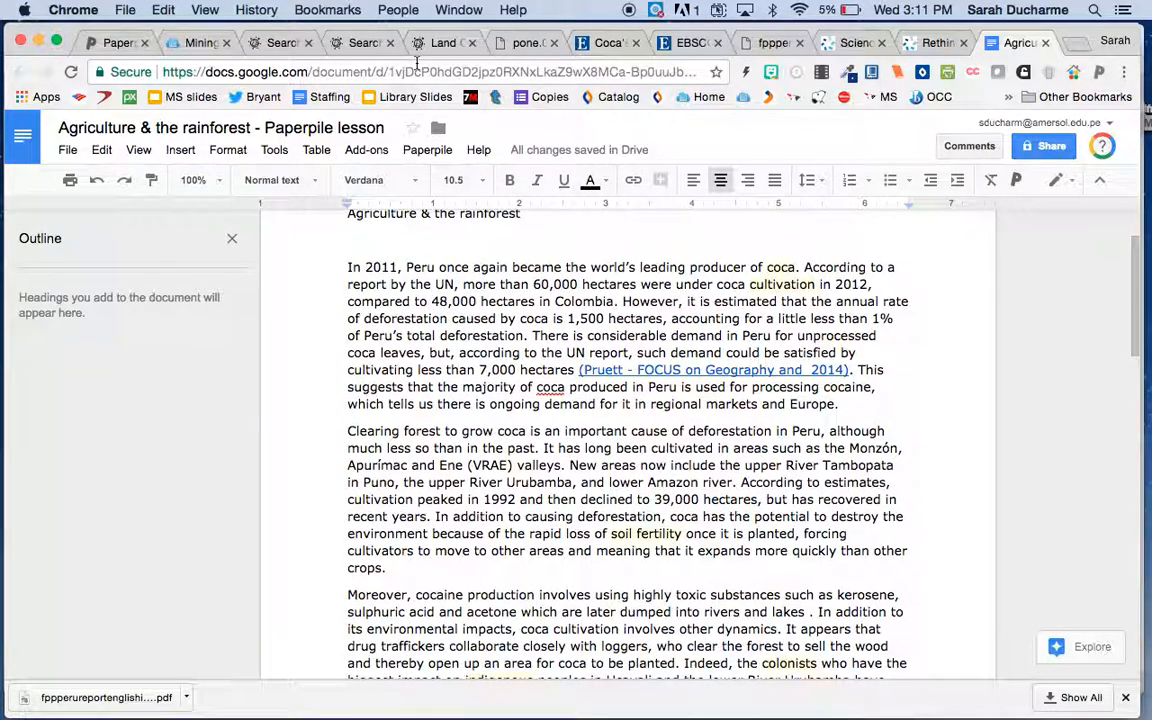
click(116, 42)
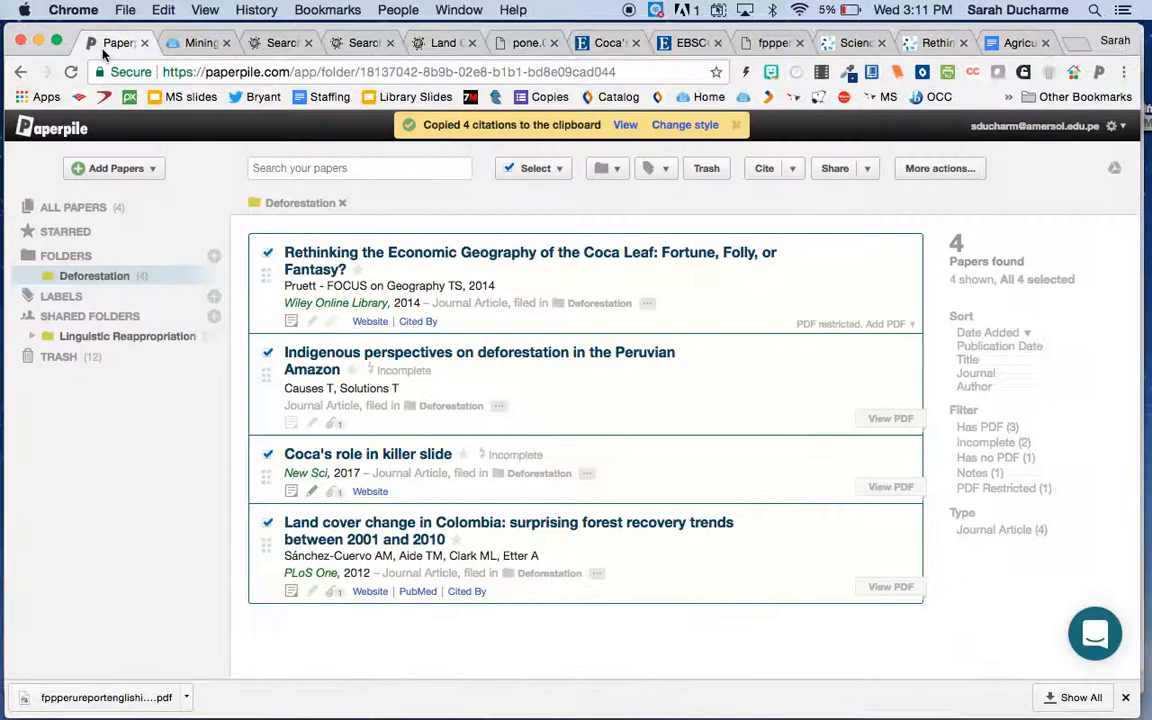